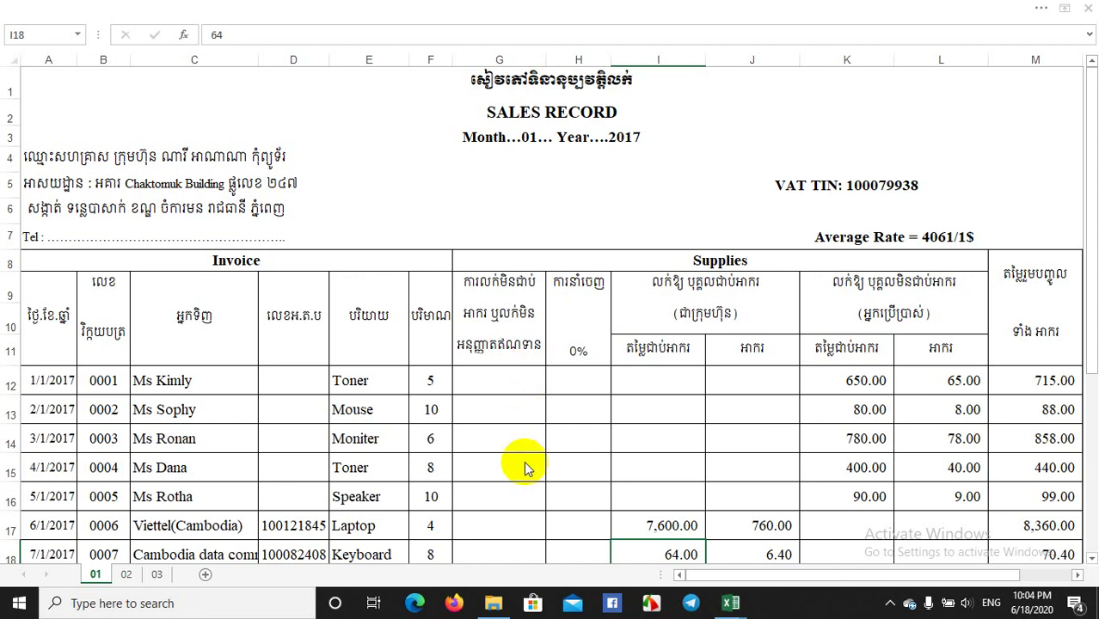
Switch to the Cash Rec 05 workbook and examine the date and invoice number headings of the cash receipt journal.
mouse_move(727, 607)
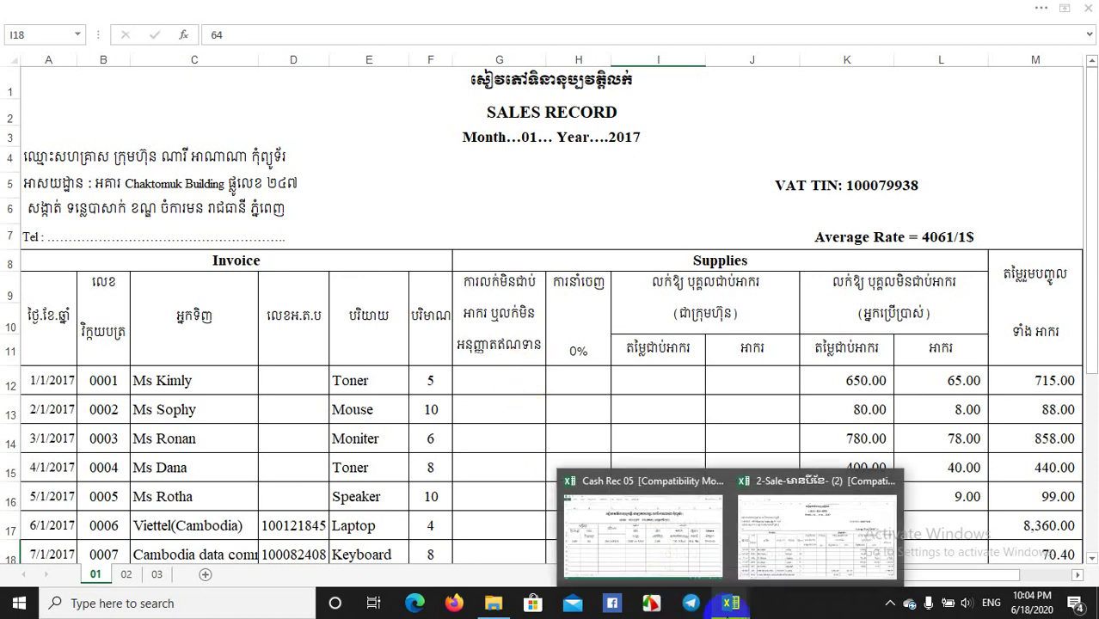
click(678, 523)
click(418, 442)
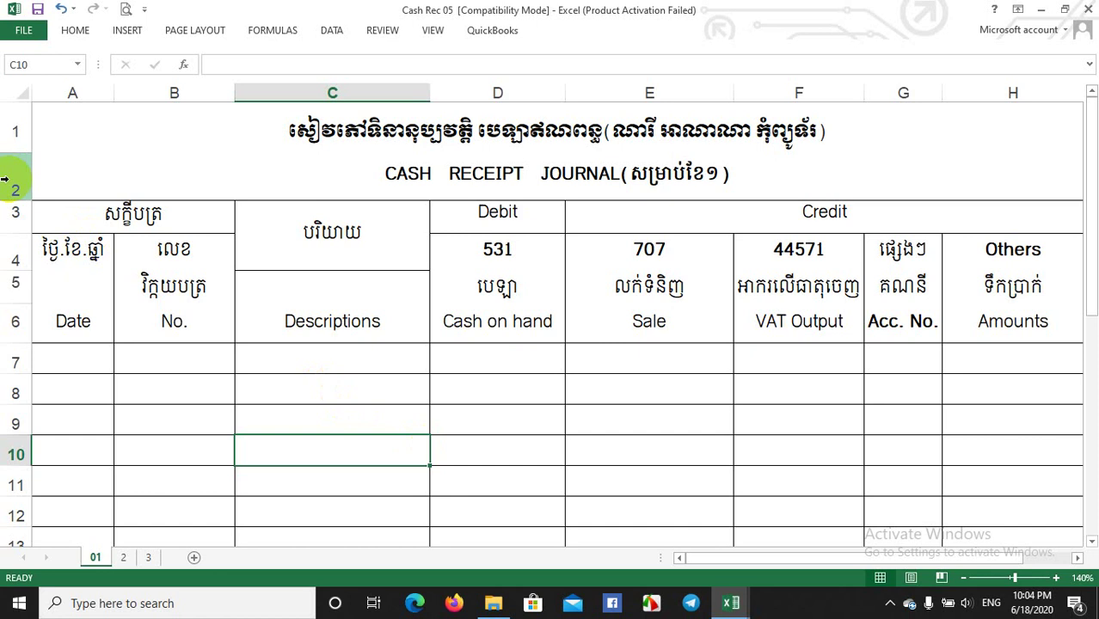
click(108, 220)
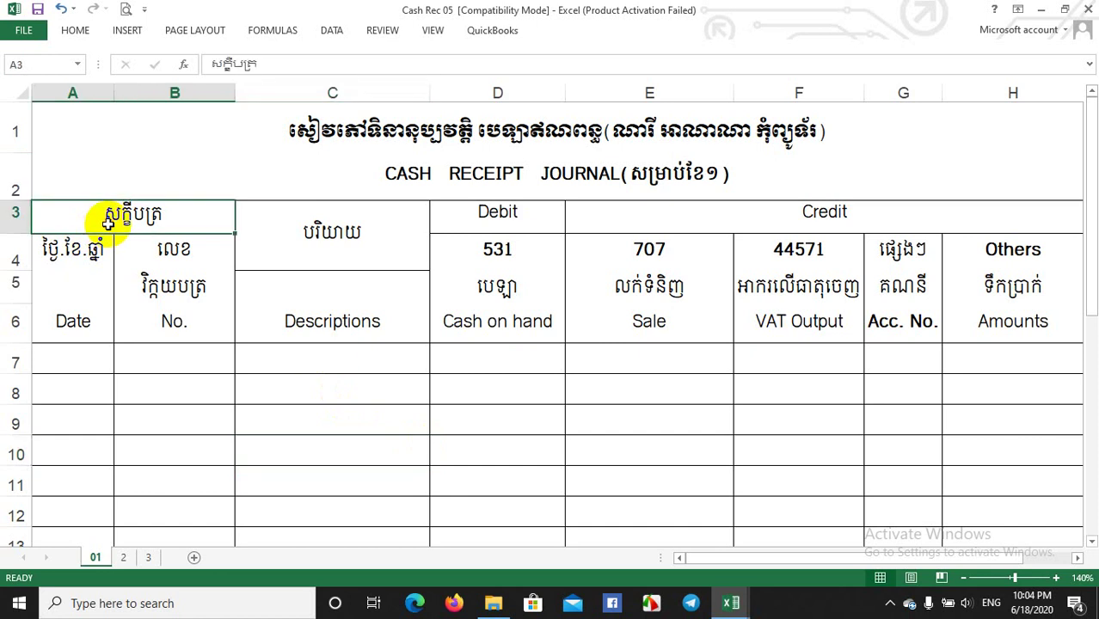
click(72, 268)
click(154, 282)
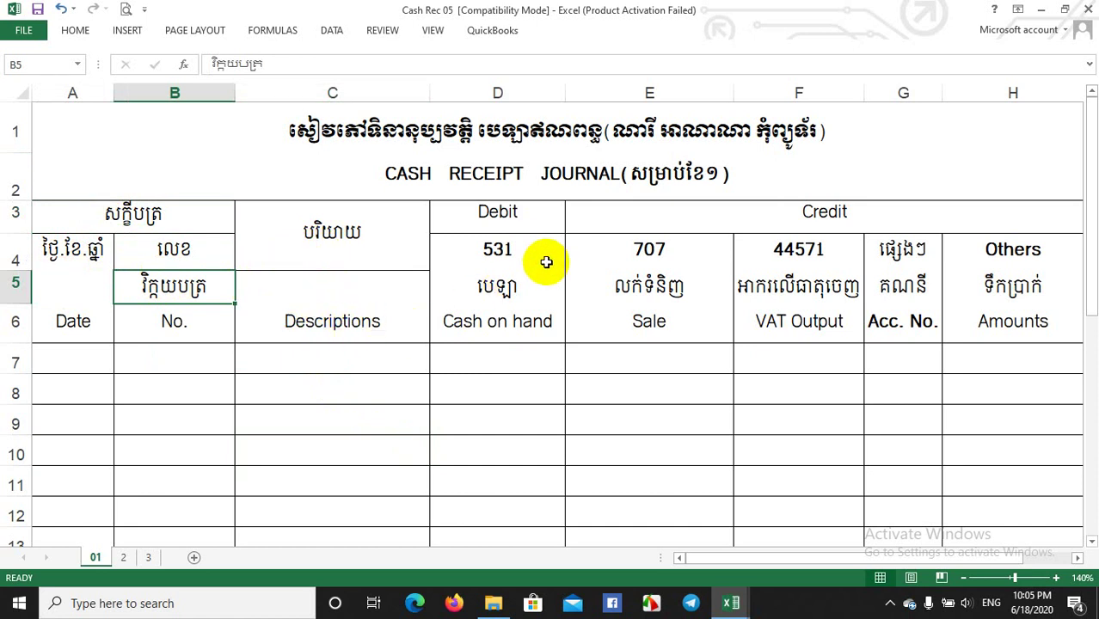
Examine how the journal's Debit column for Cash on hand relates to the Credit columns for Sale and VAT Output.
click(527, 226)
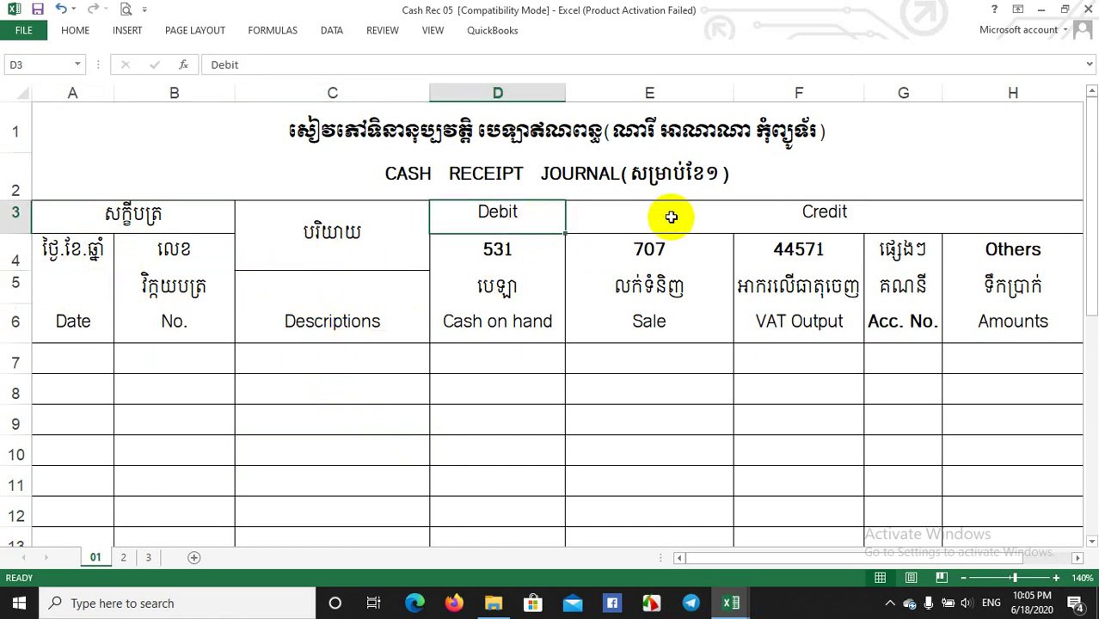
drag(671, 216, 510, 228)
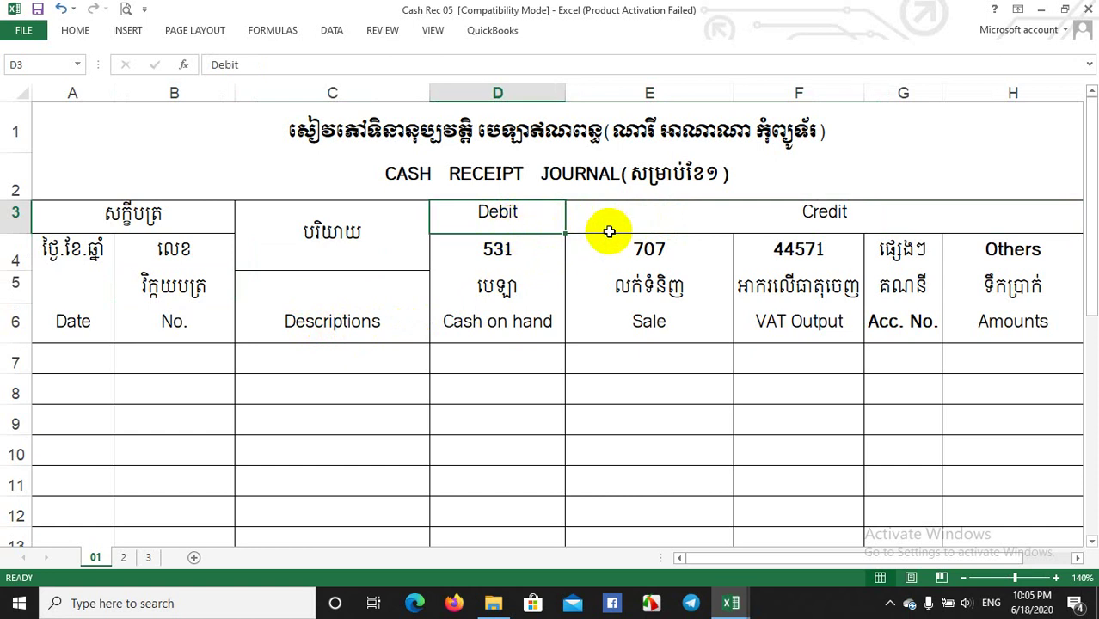
click(643, 220)
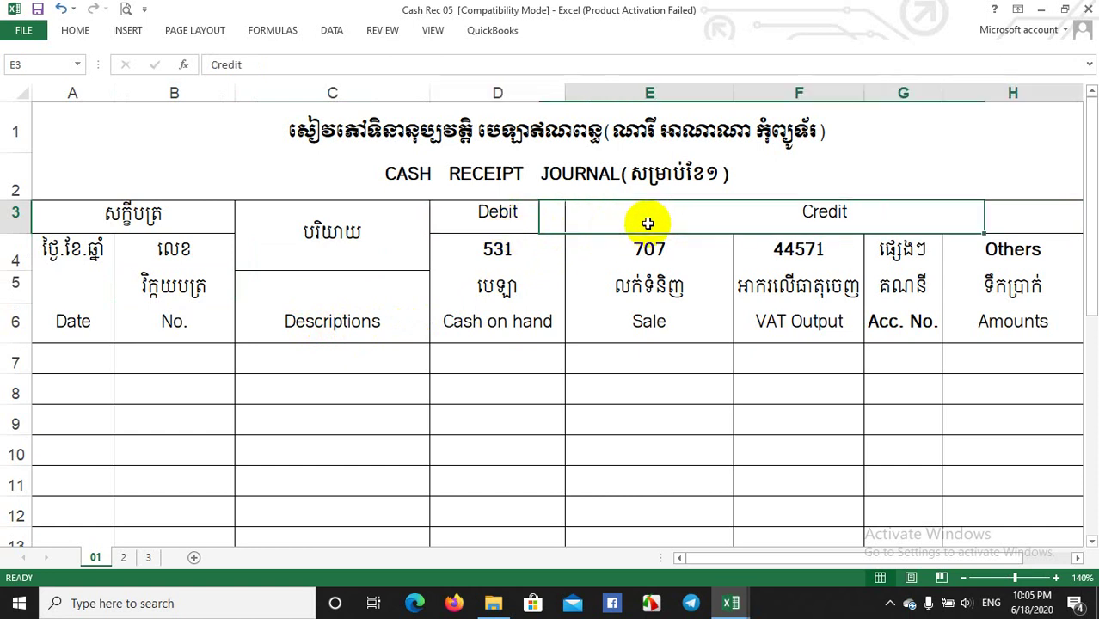
click(644, 288)
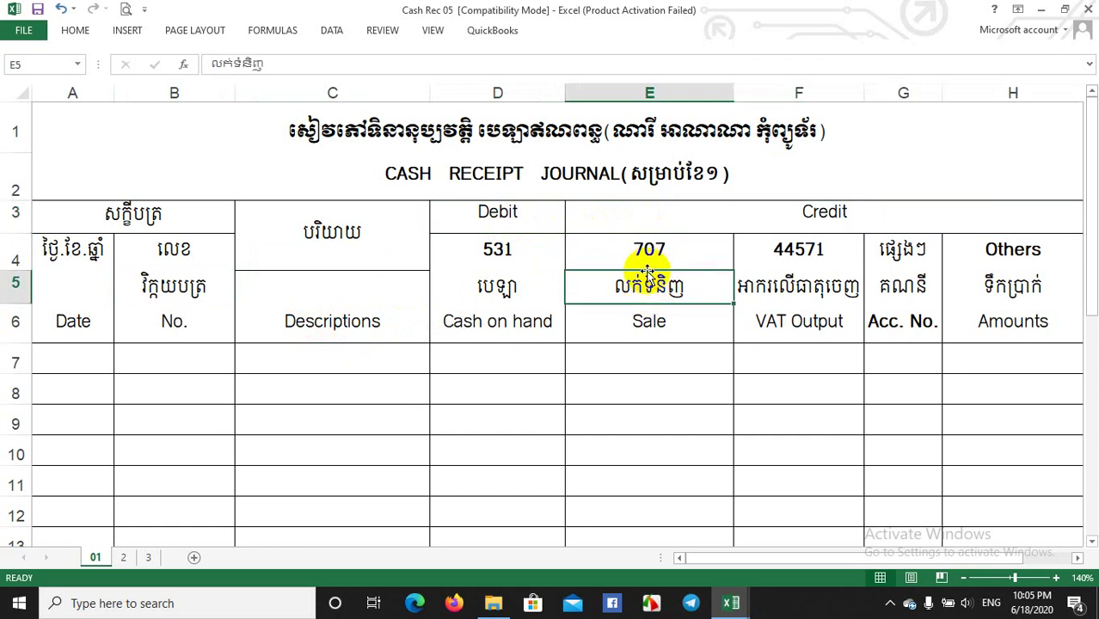
click(646, 262)
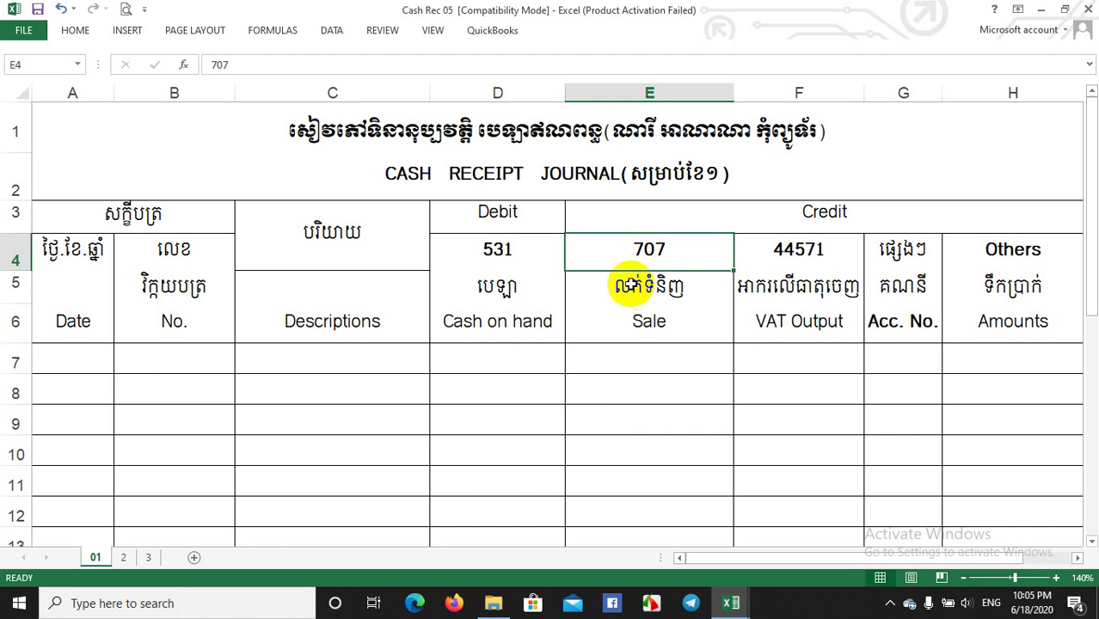
click(503, 217)
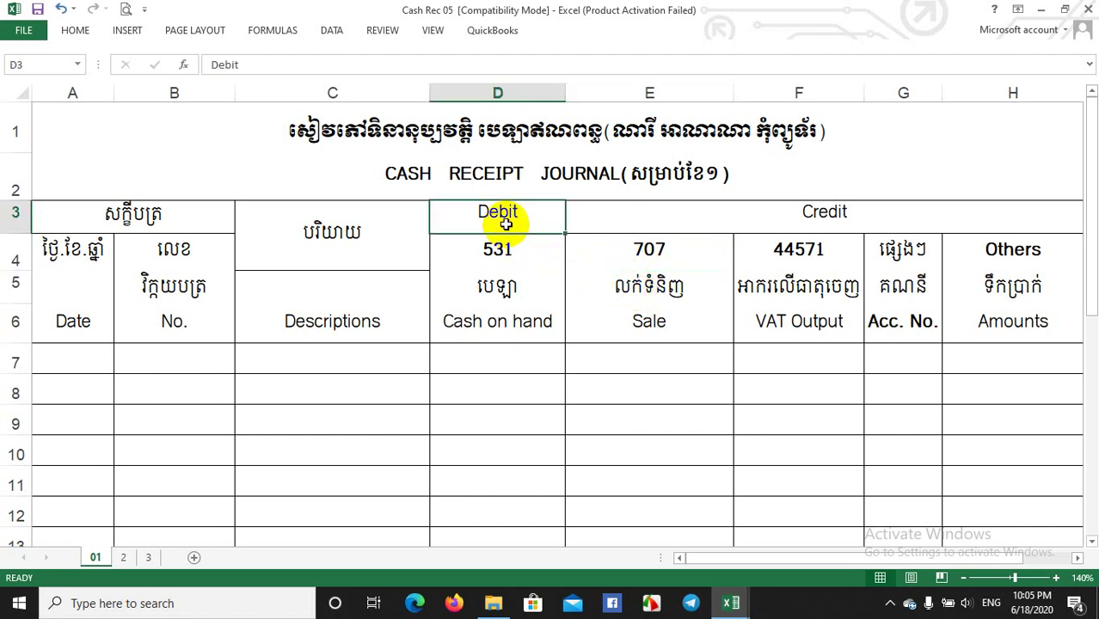
click(502, 357)
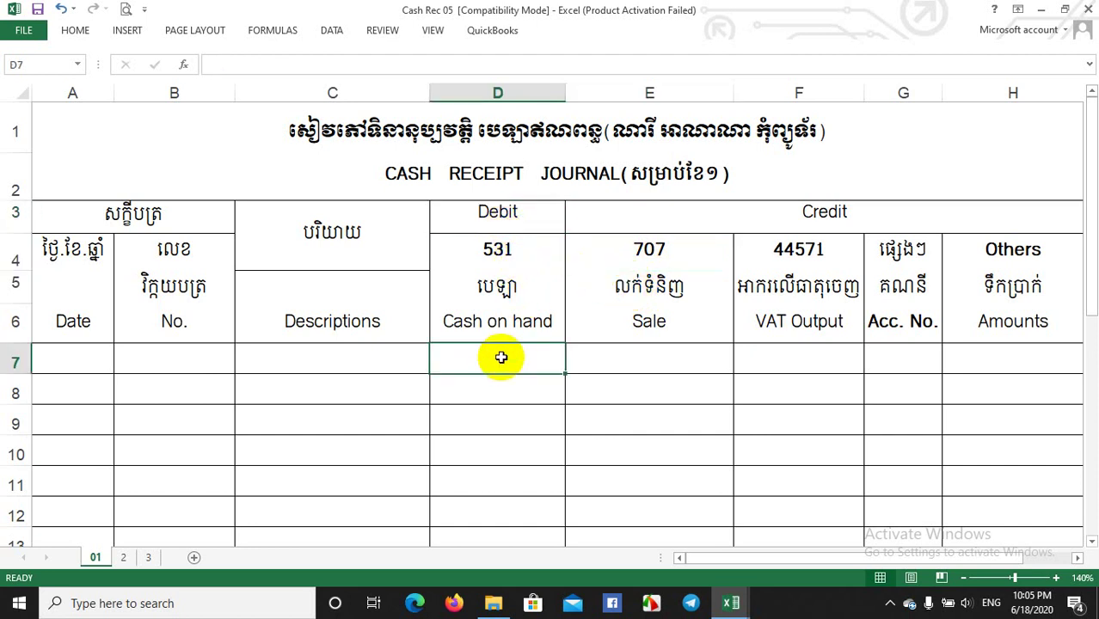
click(655, 226)
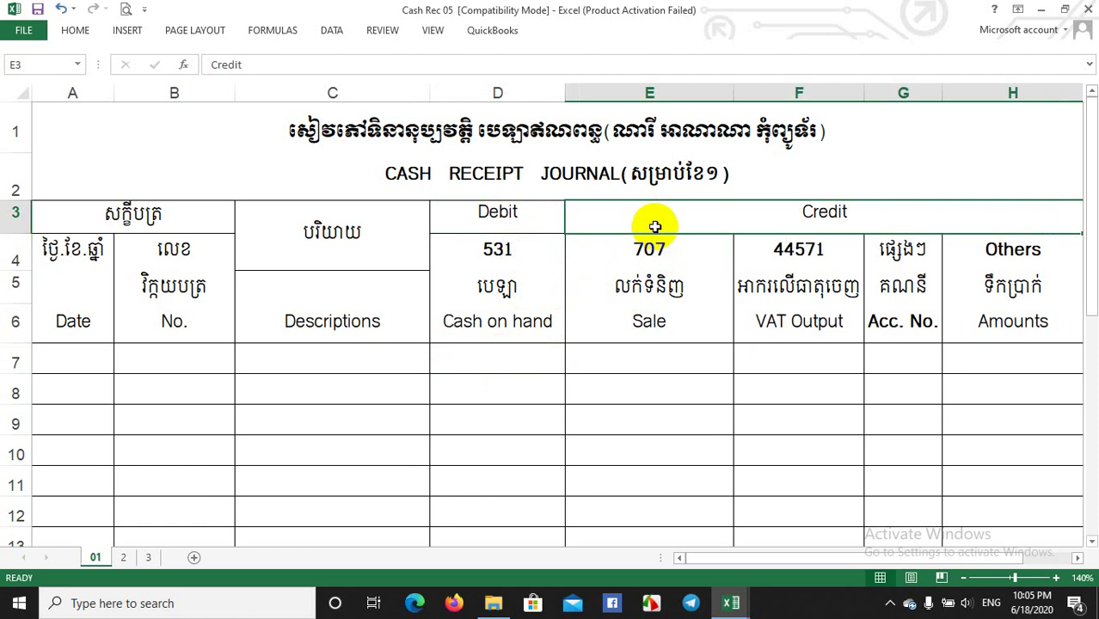
click(635, 355)
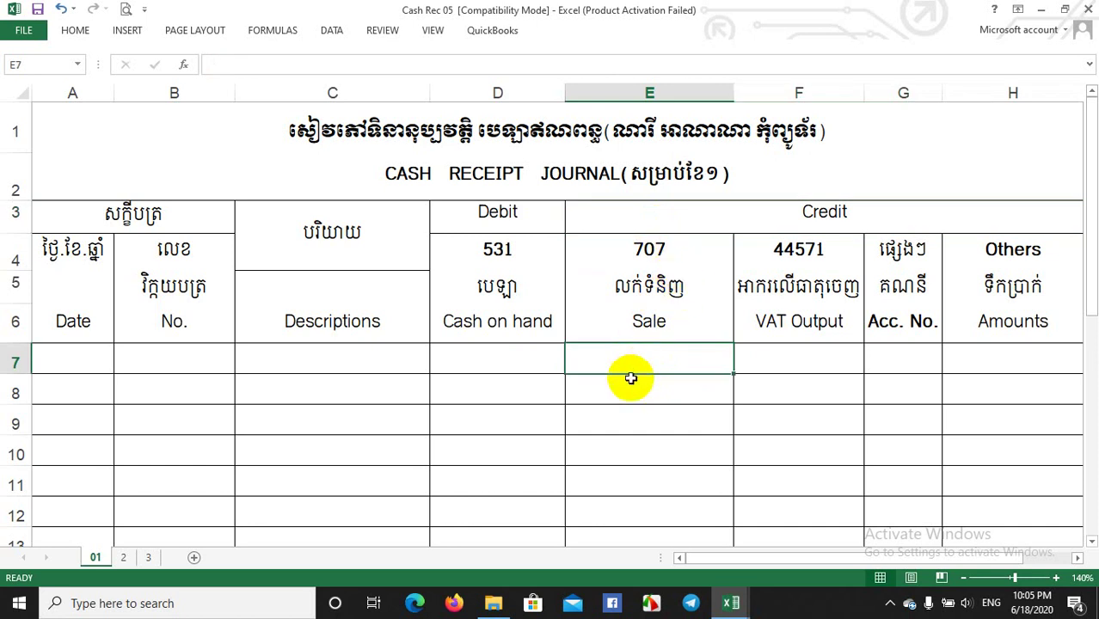
click(760, 216)
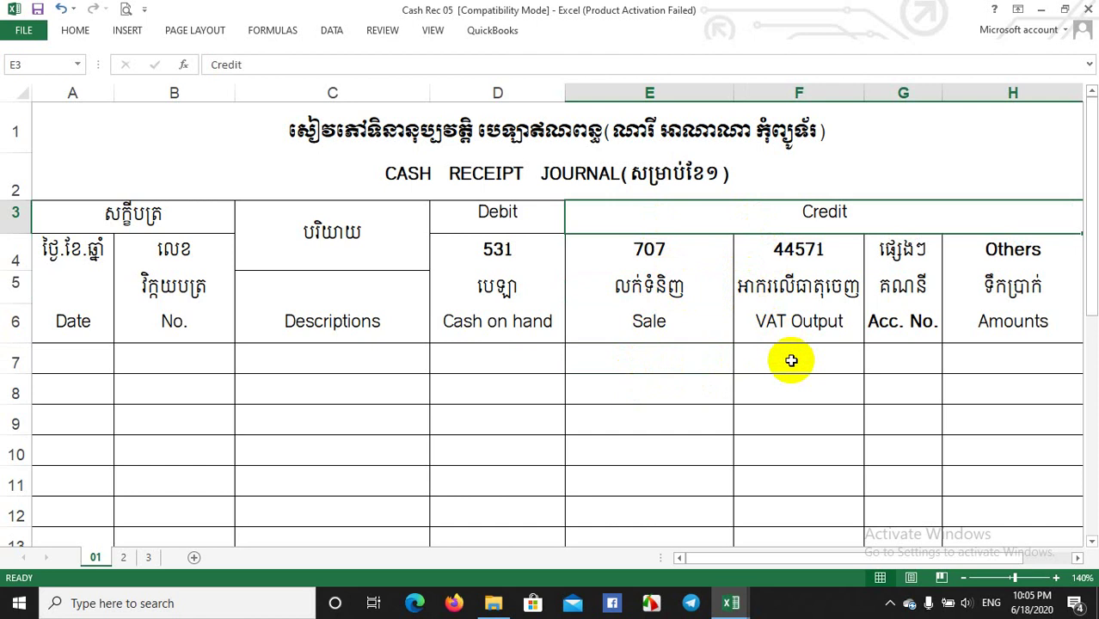
click(723, 363)
click(802, 368)
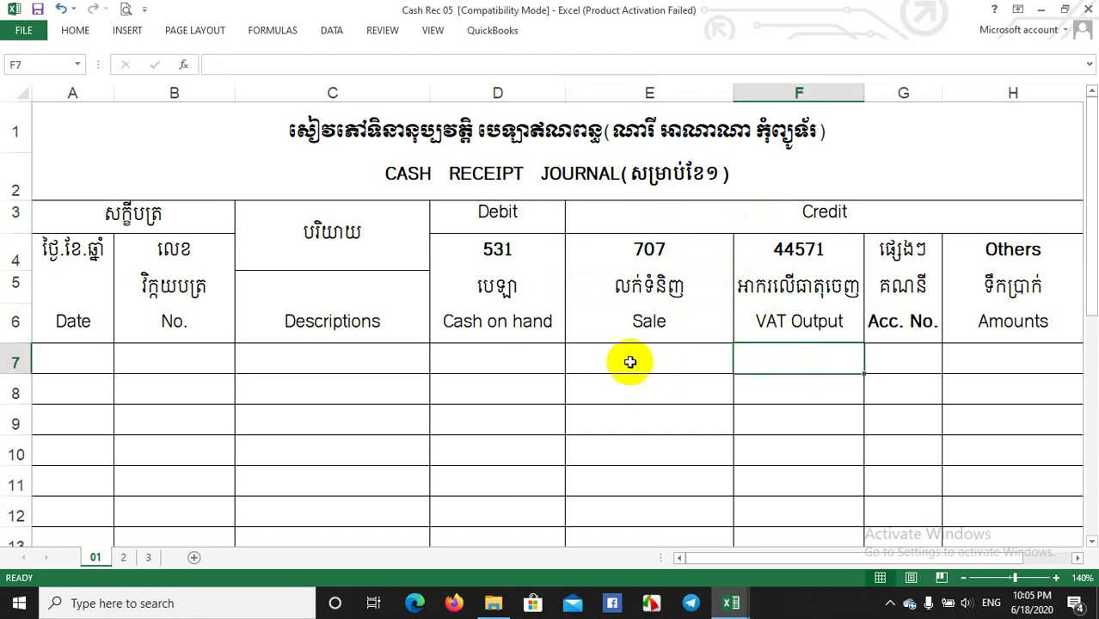
click(513, 362)
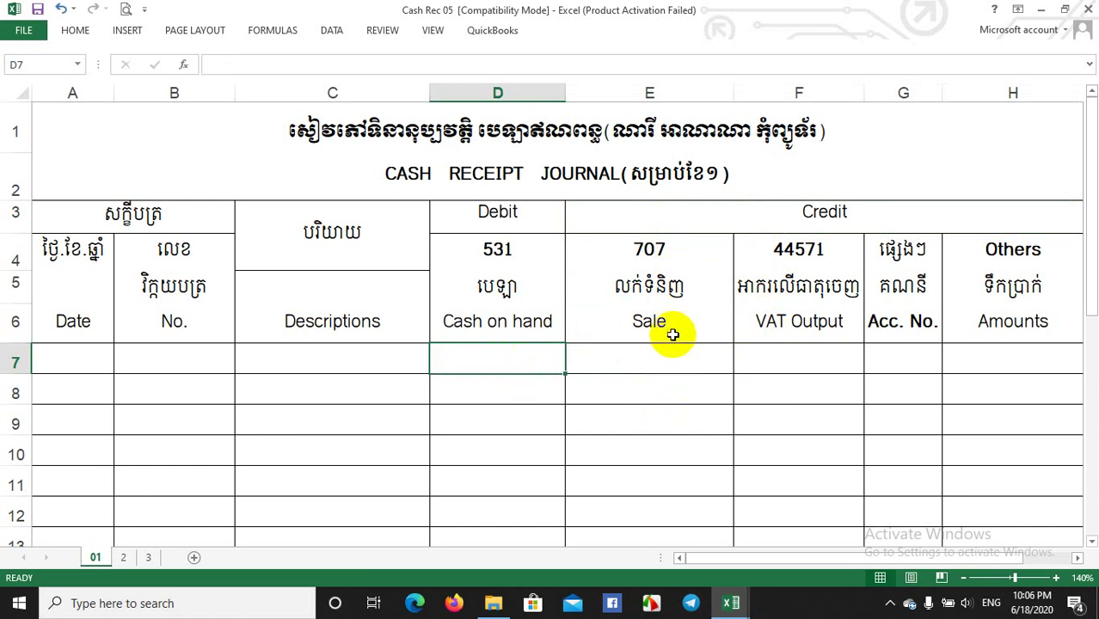
click(708, 226)
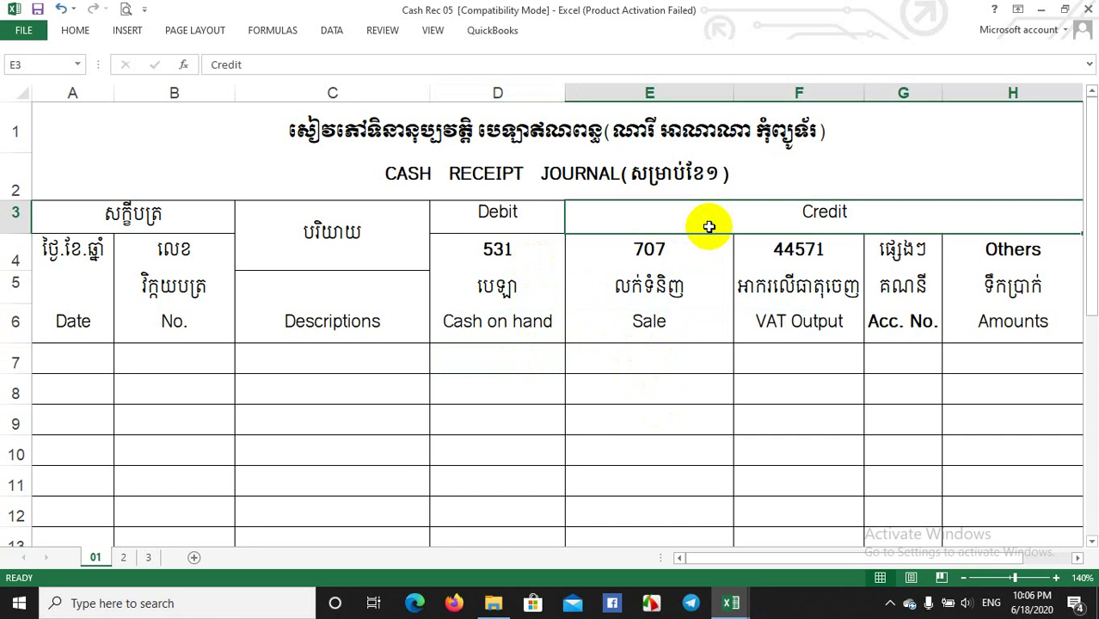
click(661, 354)
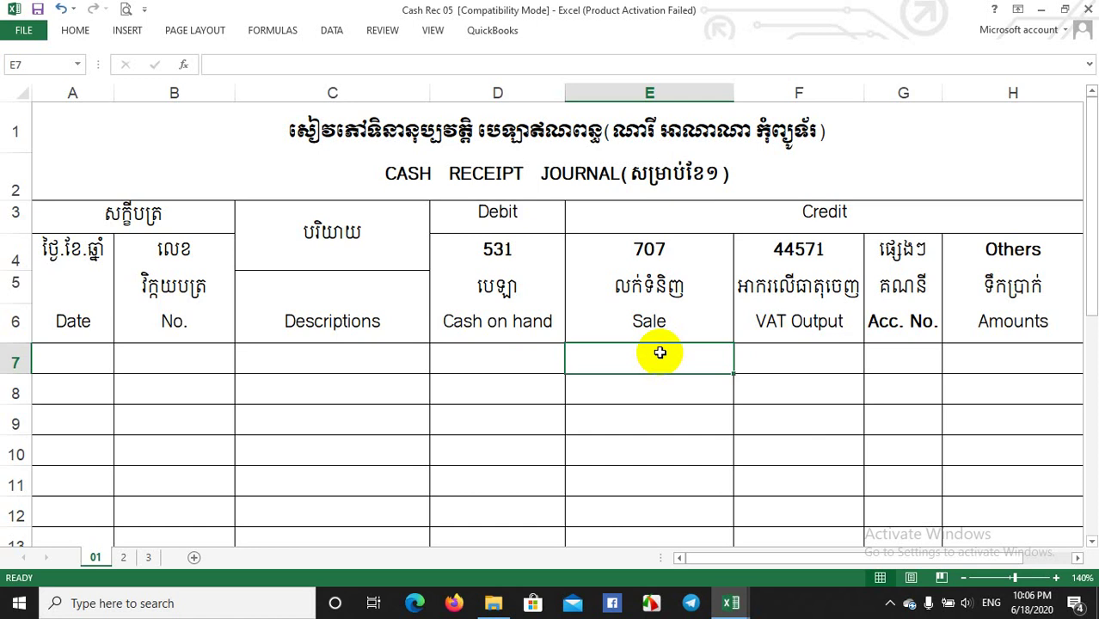
Copy the dates and invoice numbers in A12:B21 from sheet 01 of the 2-Sale sales record workbook.
mouse_move(727, 614)
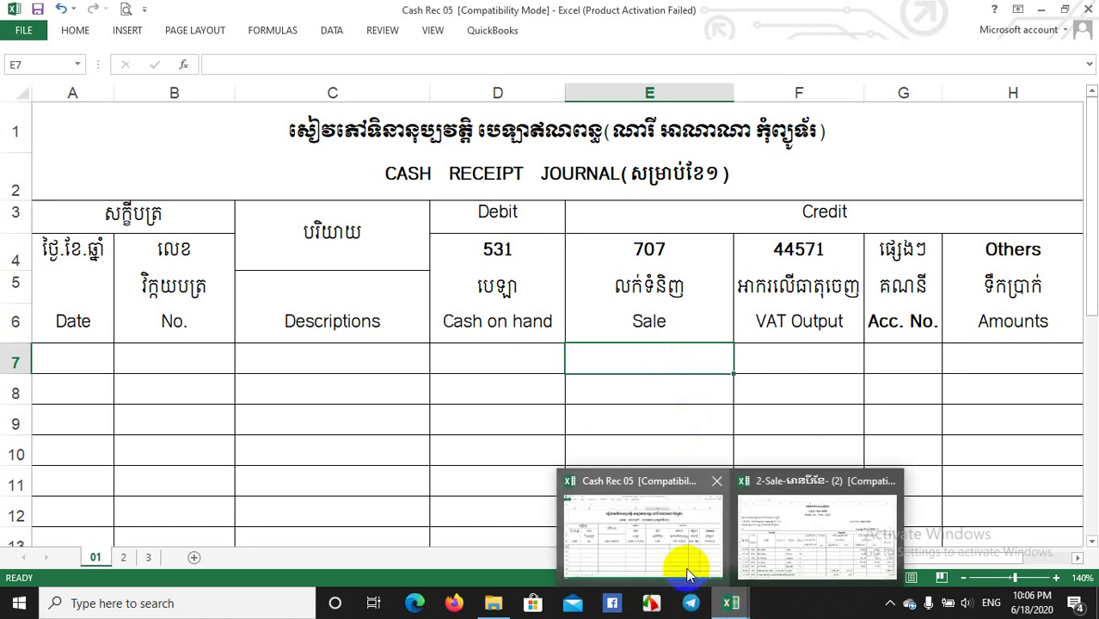
click(808, 533)
click(551, 451)
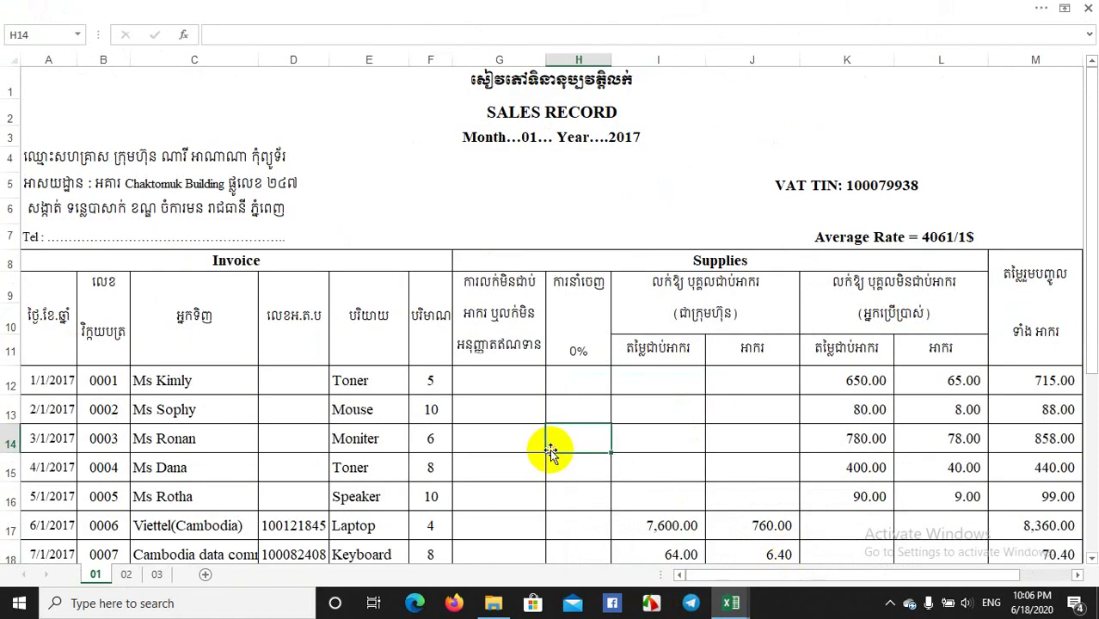
click(49, 318)
click(105, 335)
click(372, 343)
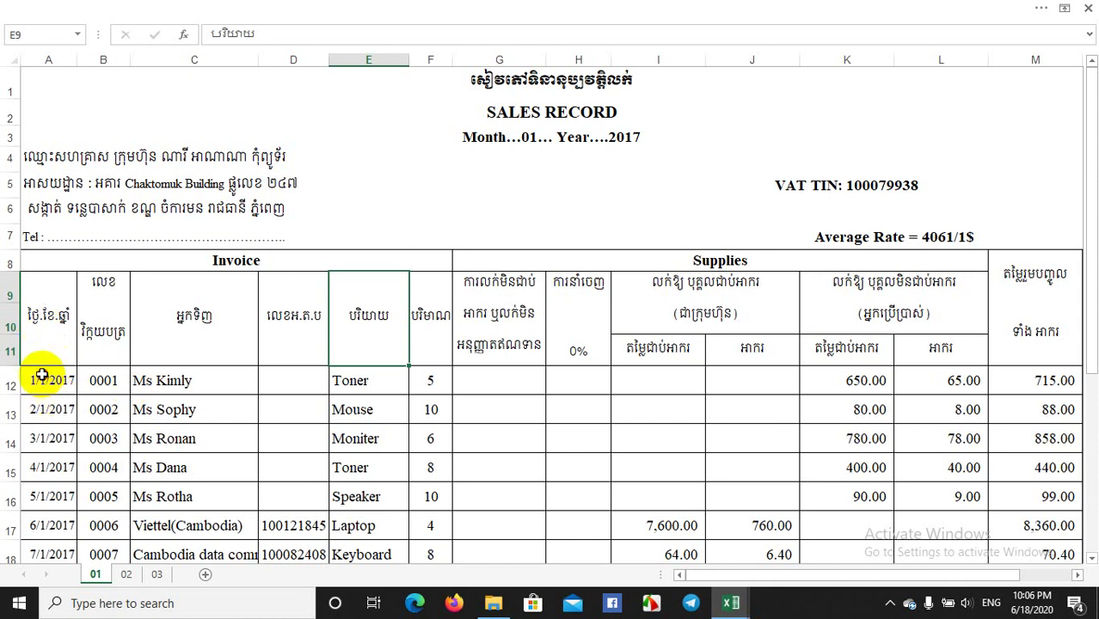
drag(41, 375, 105, 511)
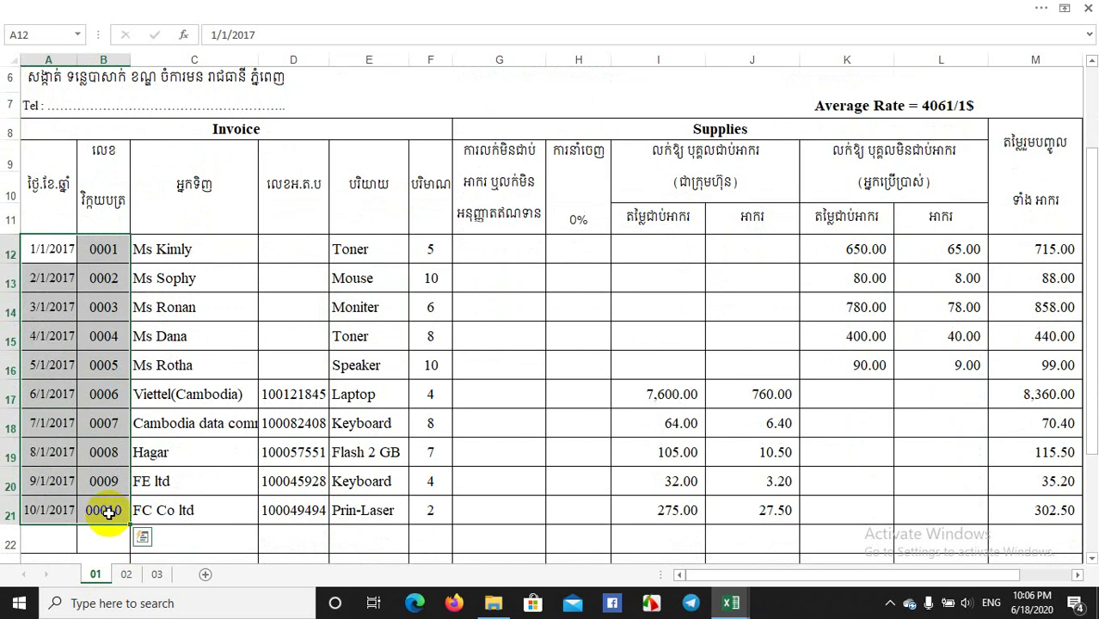
key(ctrl+c)
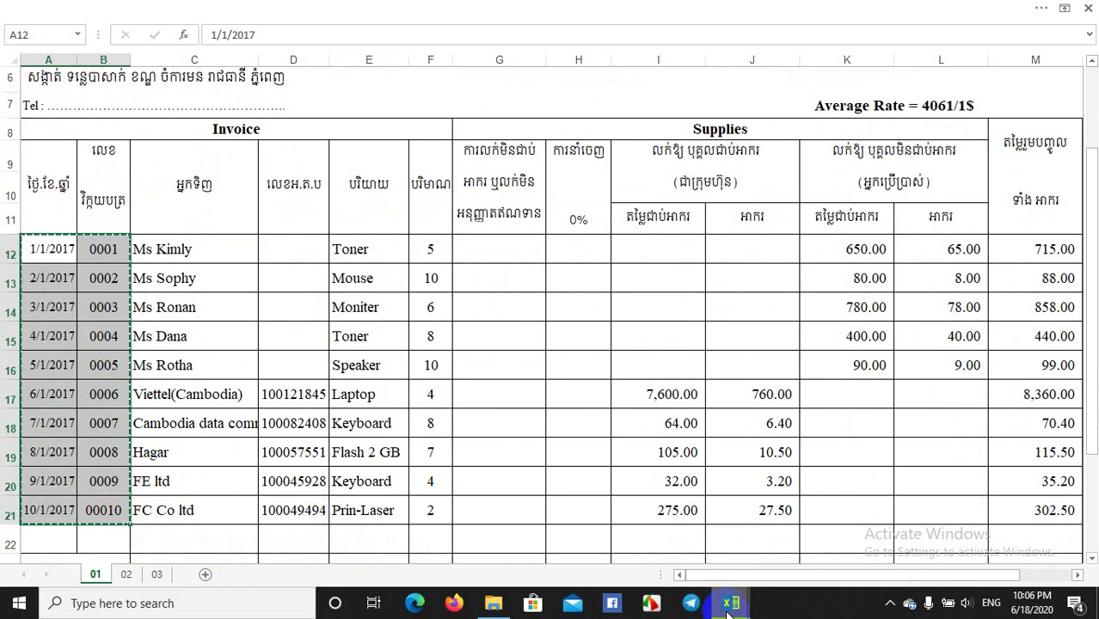
Paste the copied dates and invoice numbers into the Date and No. columns of the Cash Rec 05 journal, starting at A7.
mouse_move(728, 608)
click(687, 552)
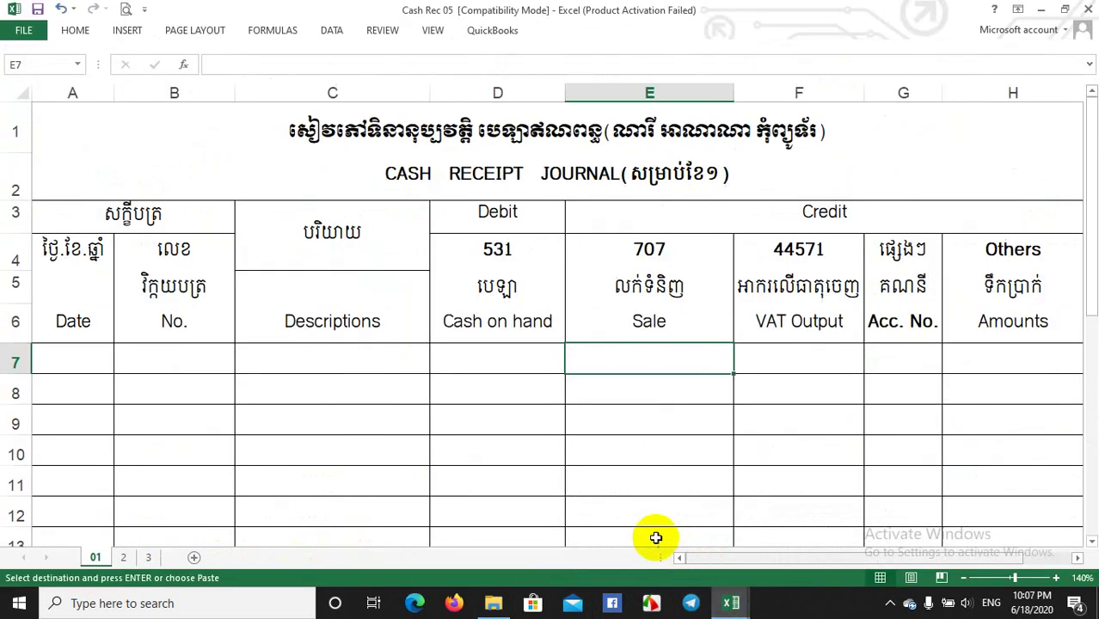
click(80, 366)
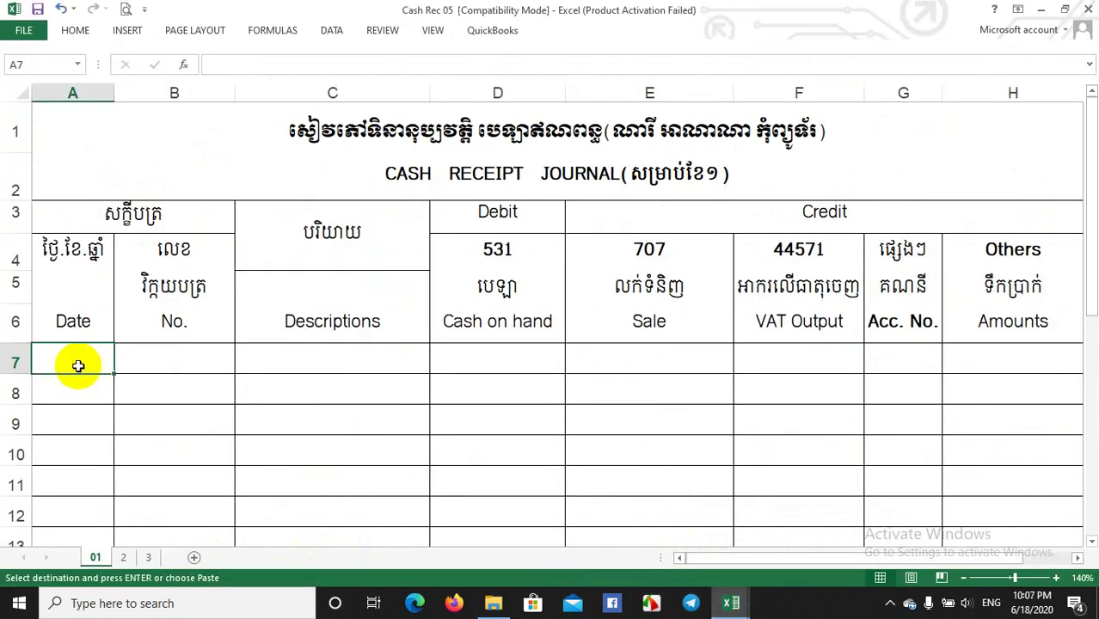
key(ctrl+v)
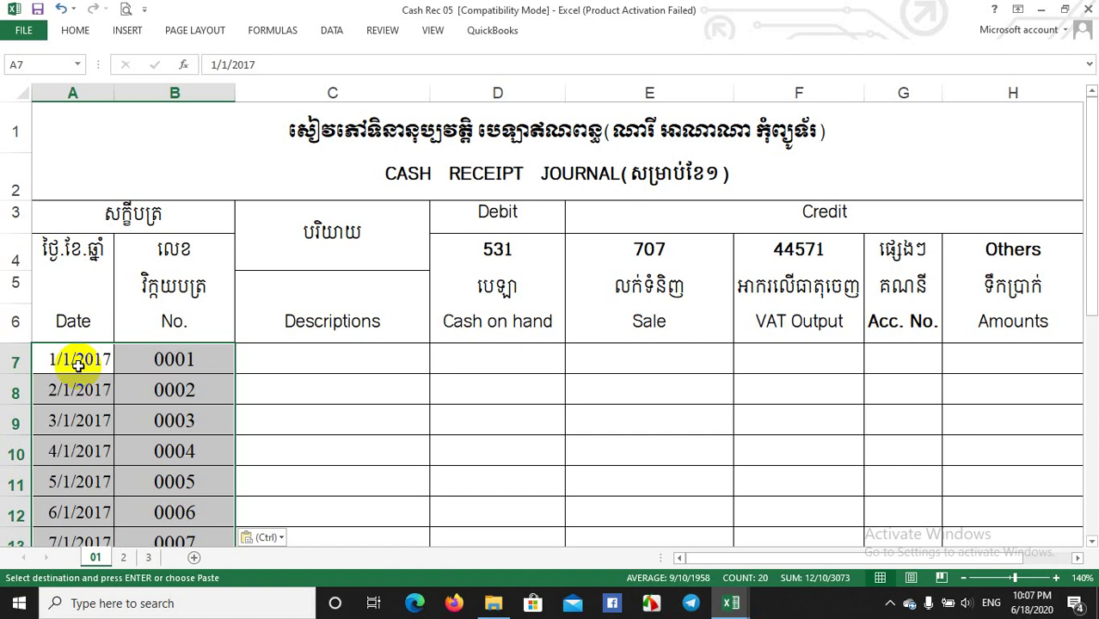
click(61, 318)
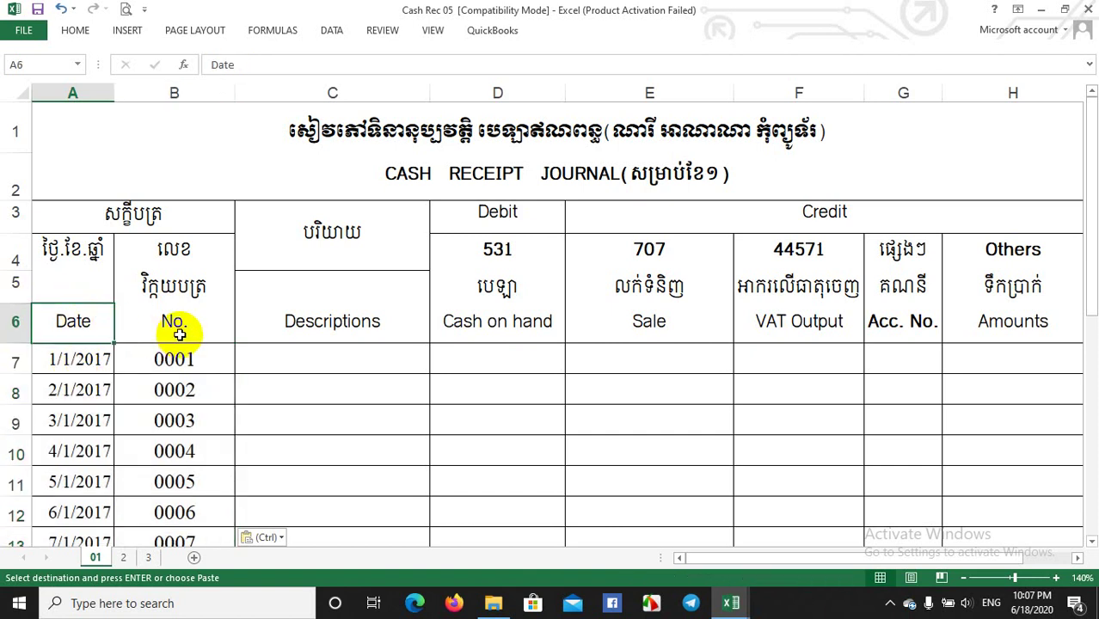
click(178, 332)
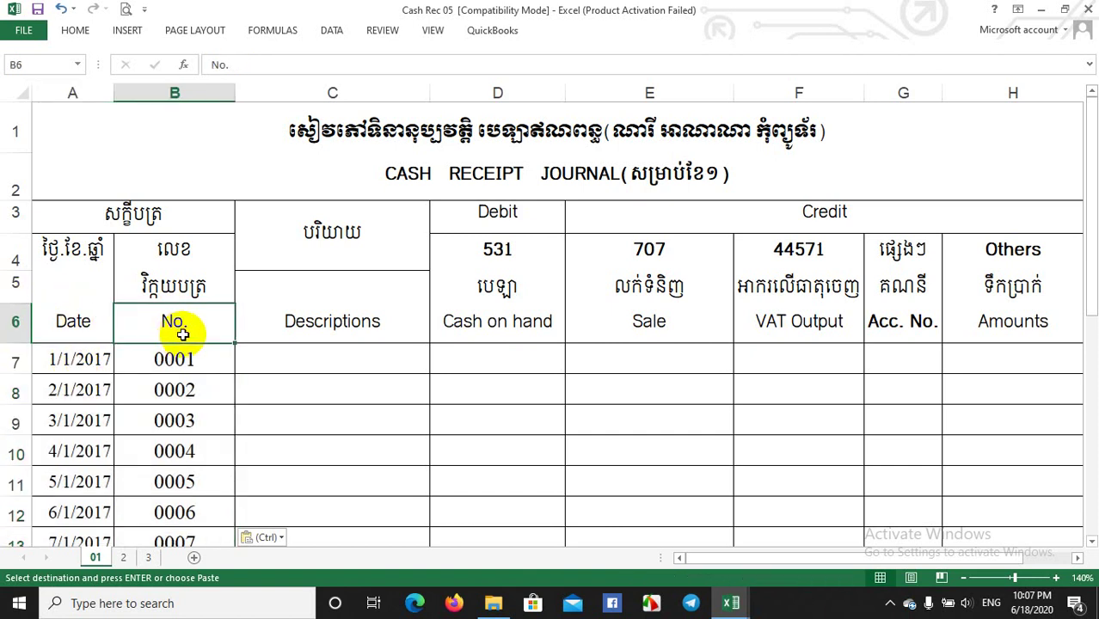
Copy the item descriptions in E12:E21 from sheet 01 of the 2-Sale sales record workbook.
click(284, 360)
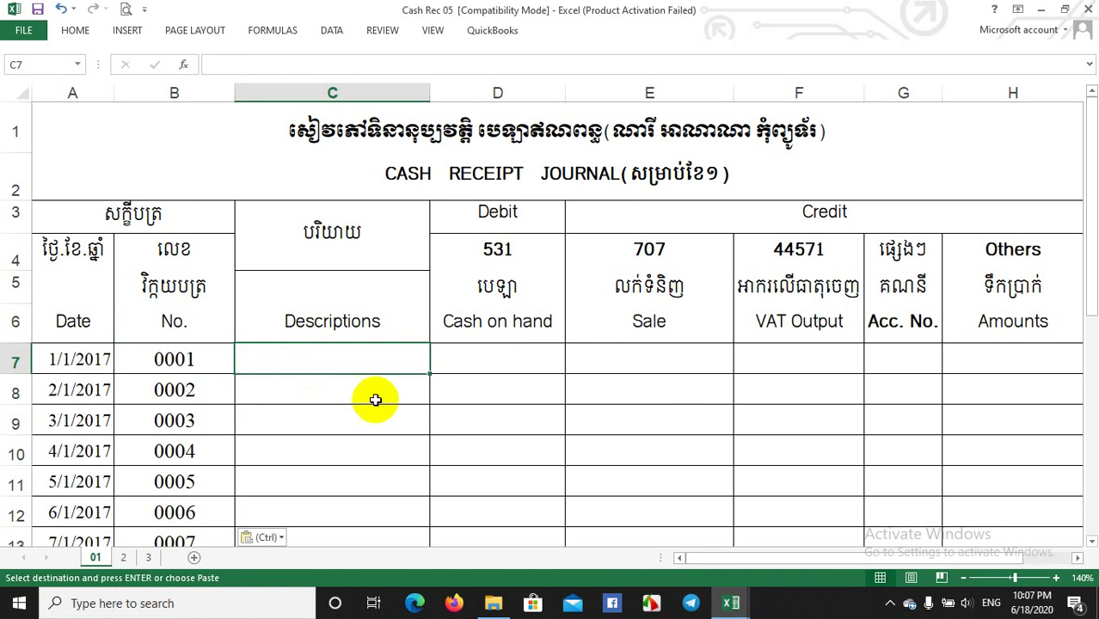
mouse_move(746, 609)
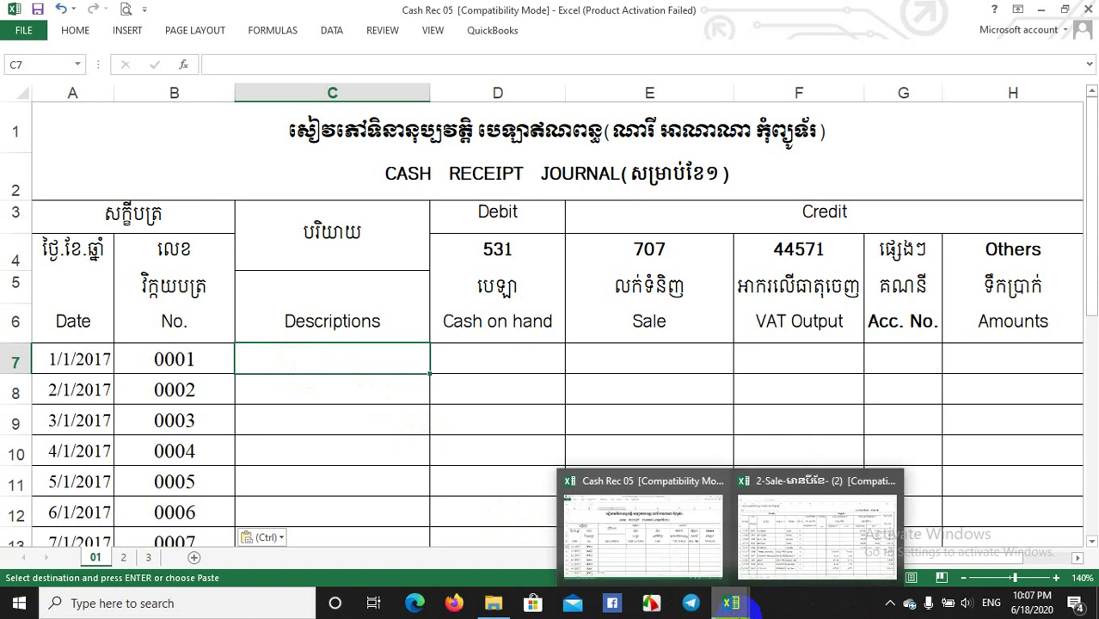
click(763, 550)
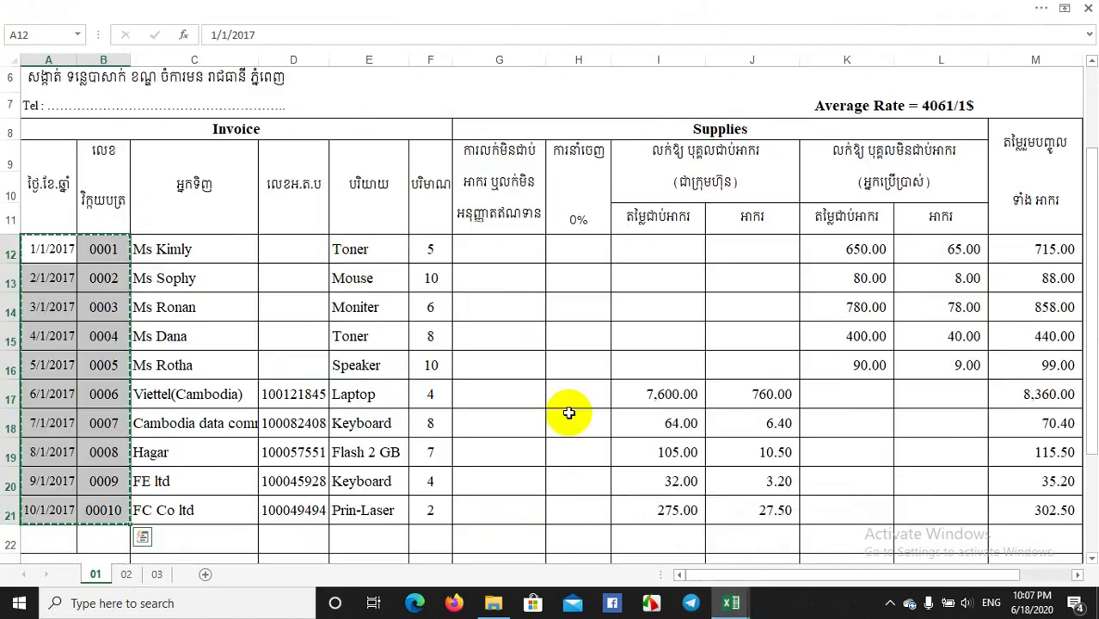
click(346, 245)
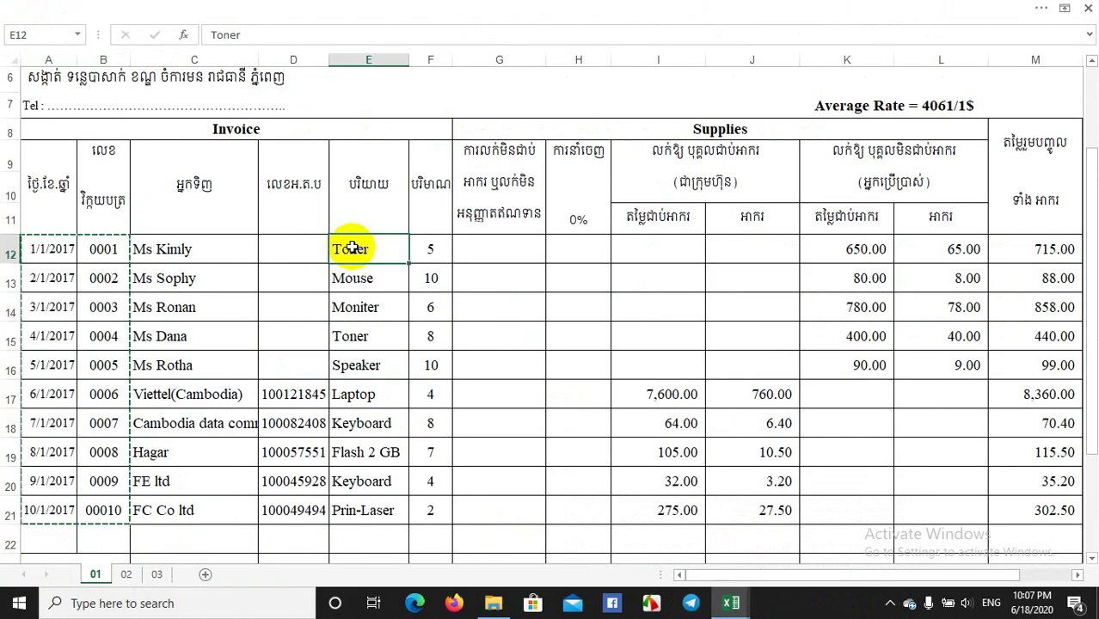
drag(346, 245, 356, 508)
key(ctrl+c)
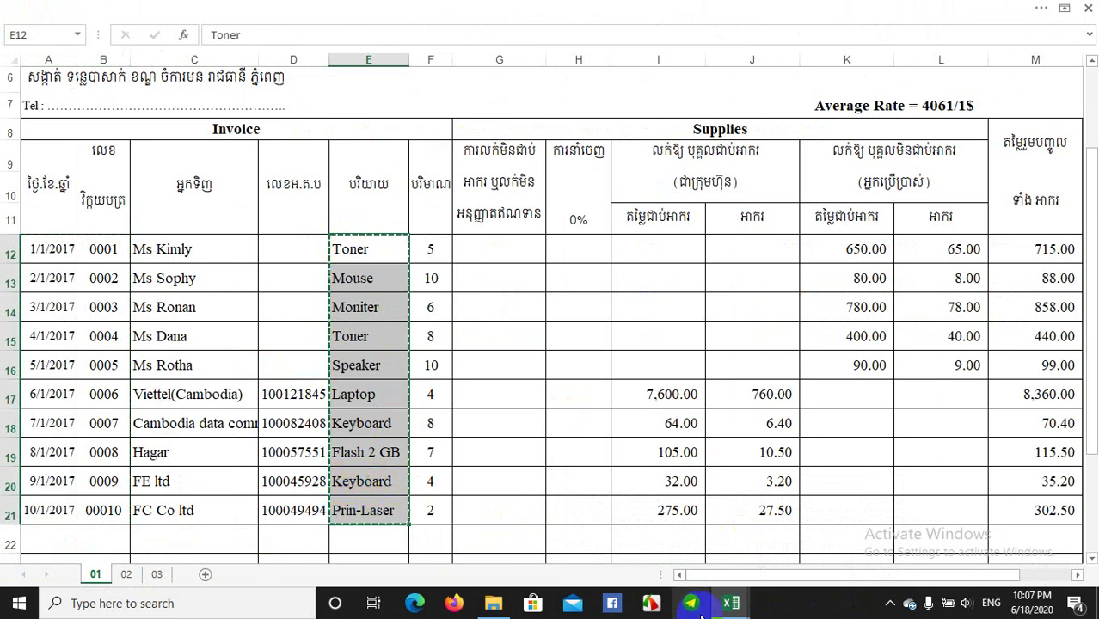
Paste the copied item descriptions into the Descriptions column of the Cash Rec 05 journal, starting at C7.
mouse_move(727, 605)
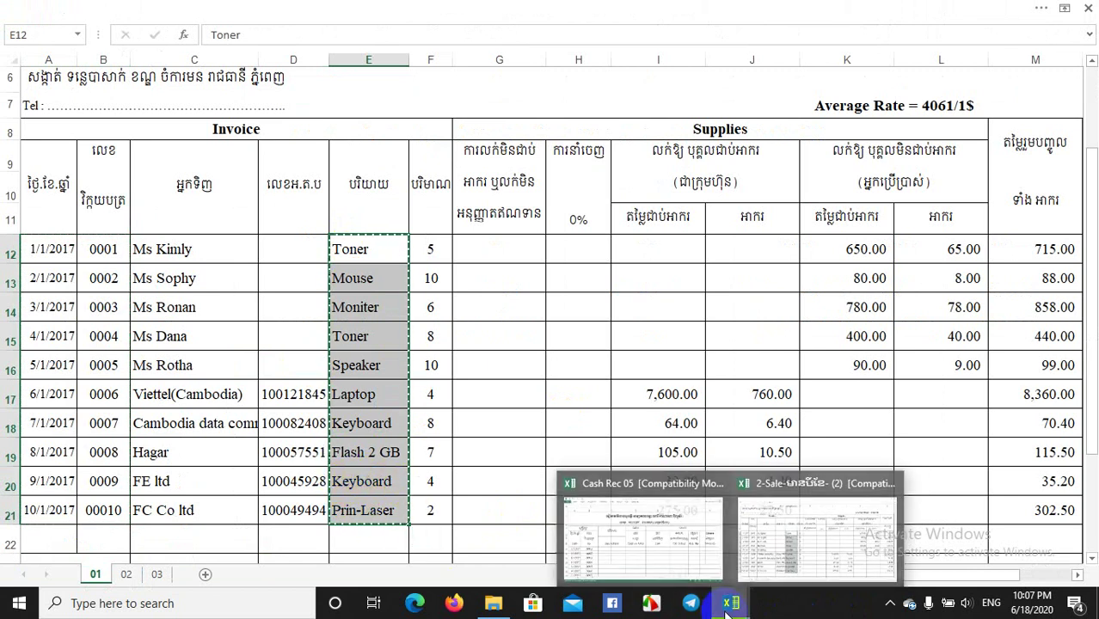
click(639, 541)
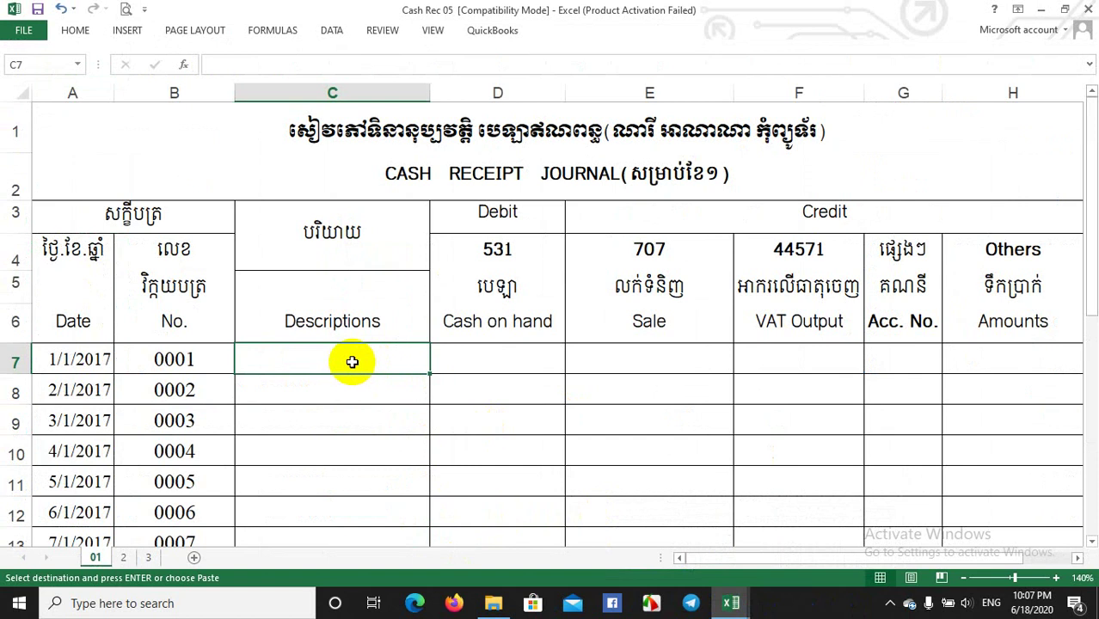
key(ctrl+v)
scroll(353, 364, down, 2)
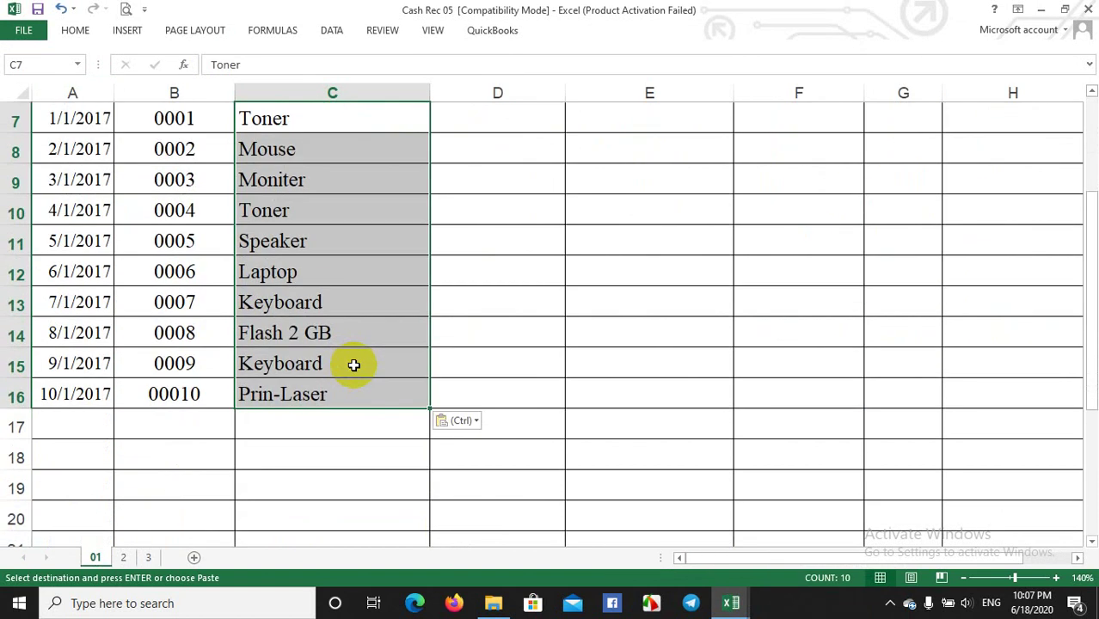
scroll(353, 365, up, 1)
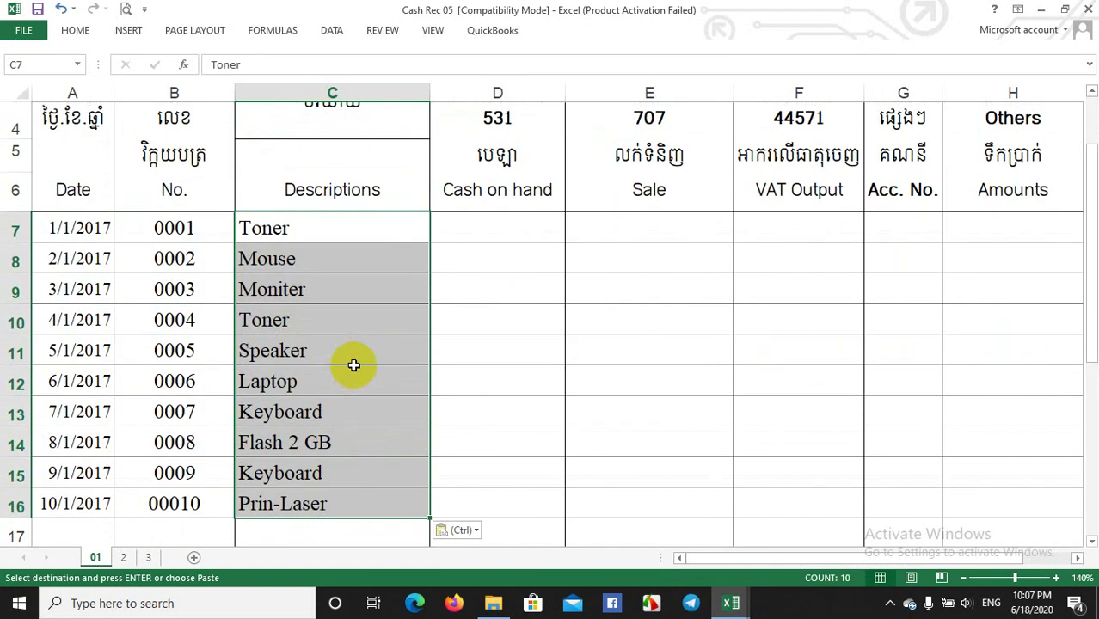
scroll(496, 352, up, 1)
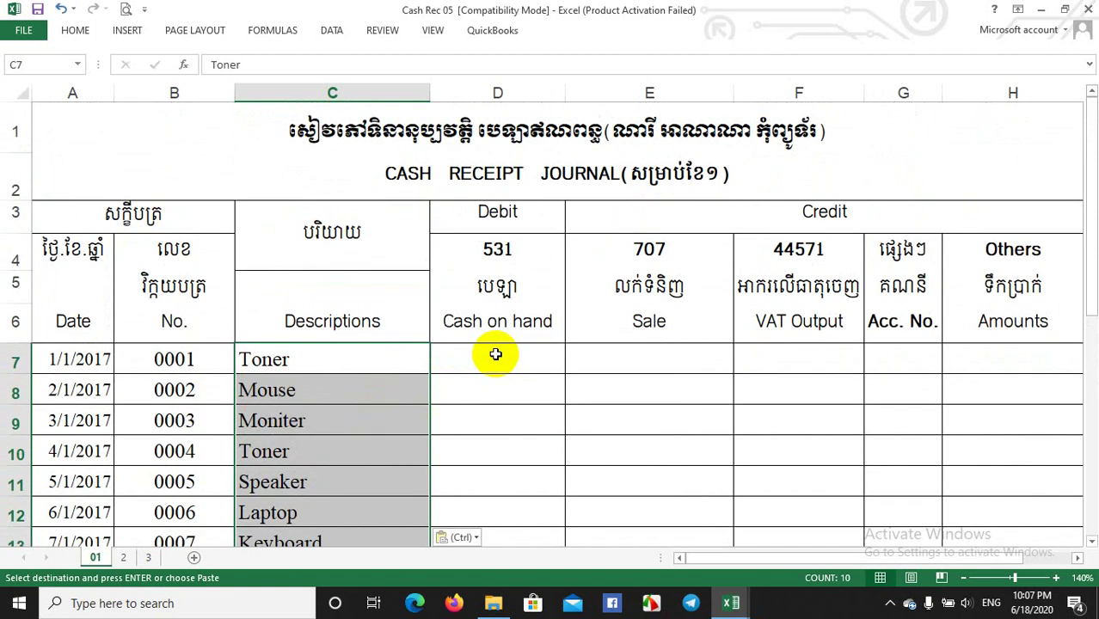
Copy the tax-inclusive totals in M12:M21 from sheet 01 of the 2-Sale sales record workbook.
click(495, 354)
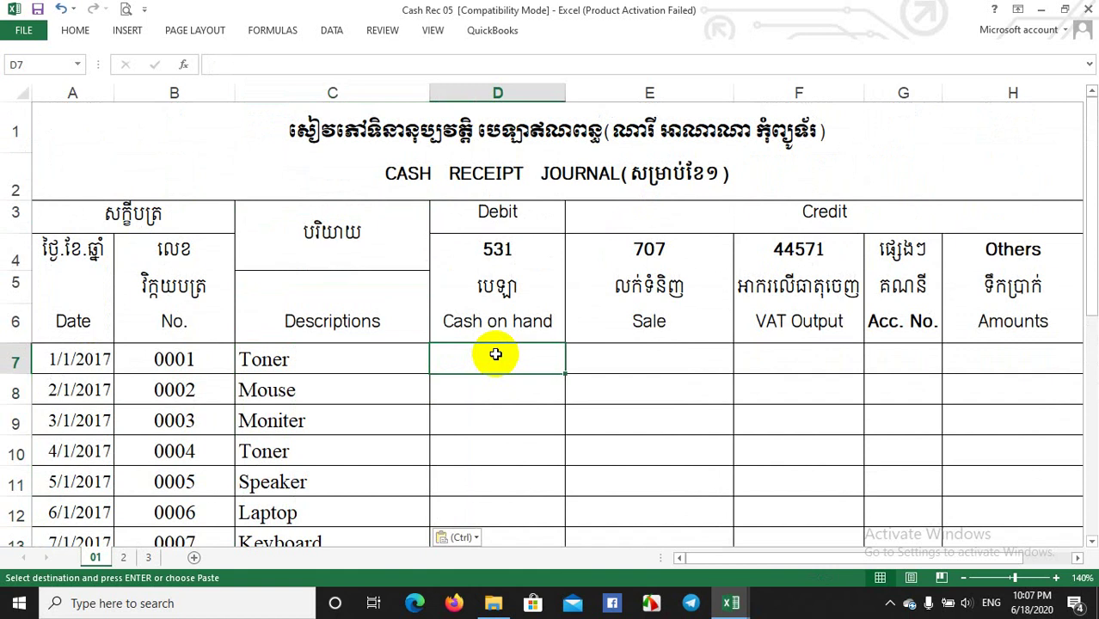
mouse_move(729, 606)
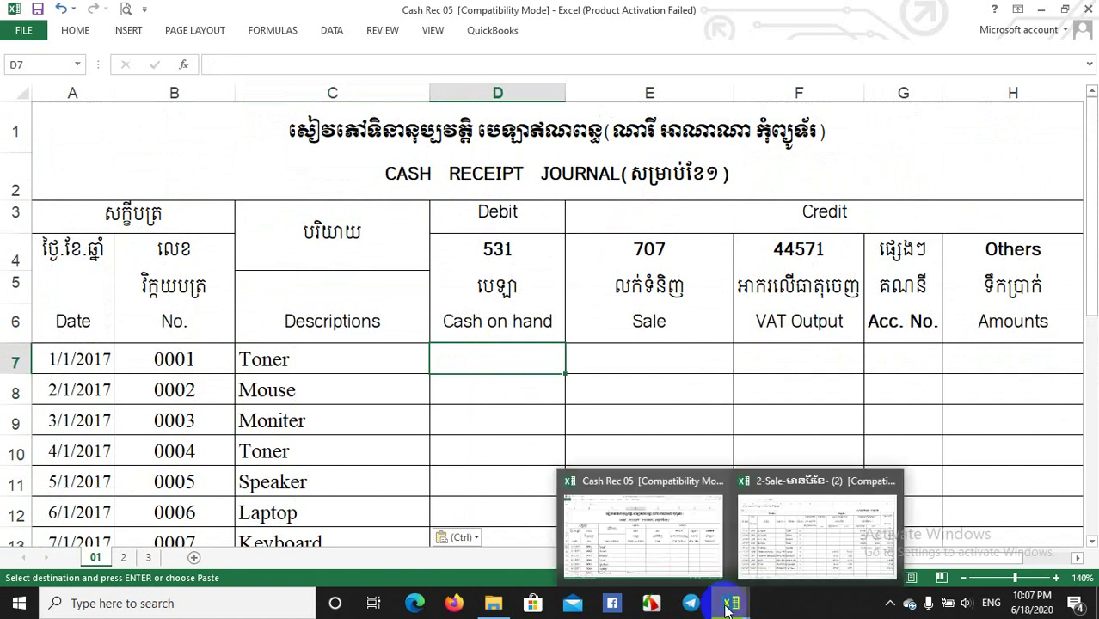
click(823, 557)
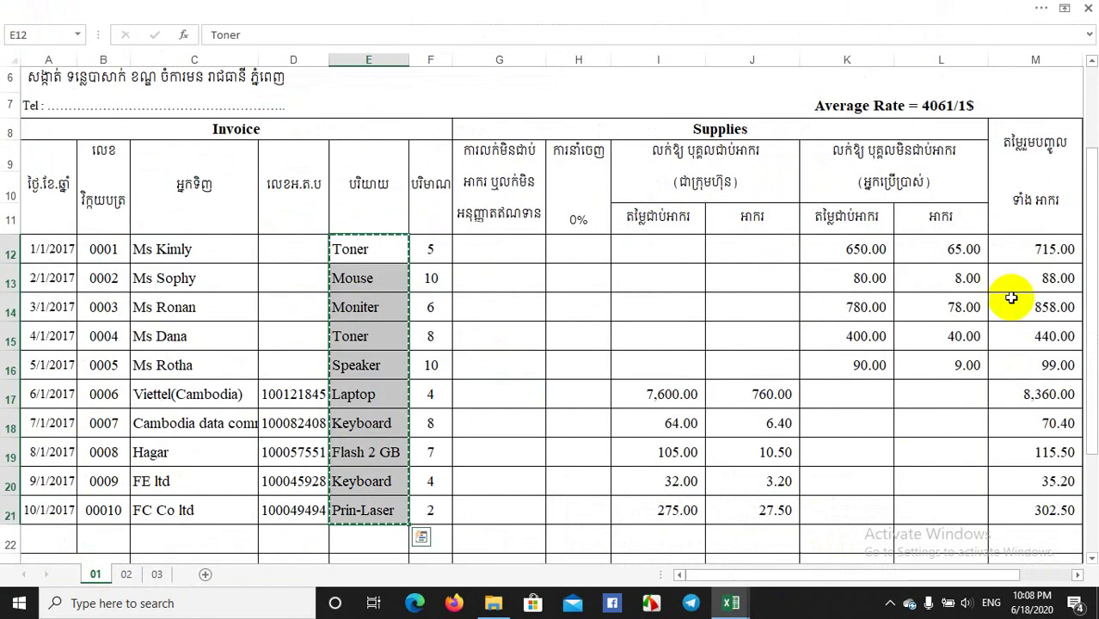
click(1029, 246)
drag(1029, 247, 1034, 510)
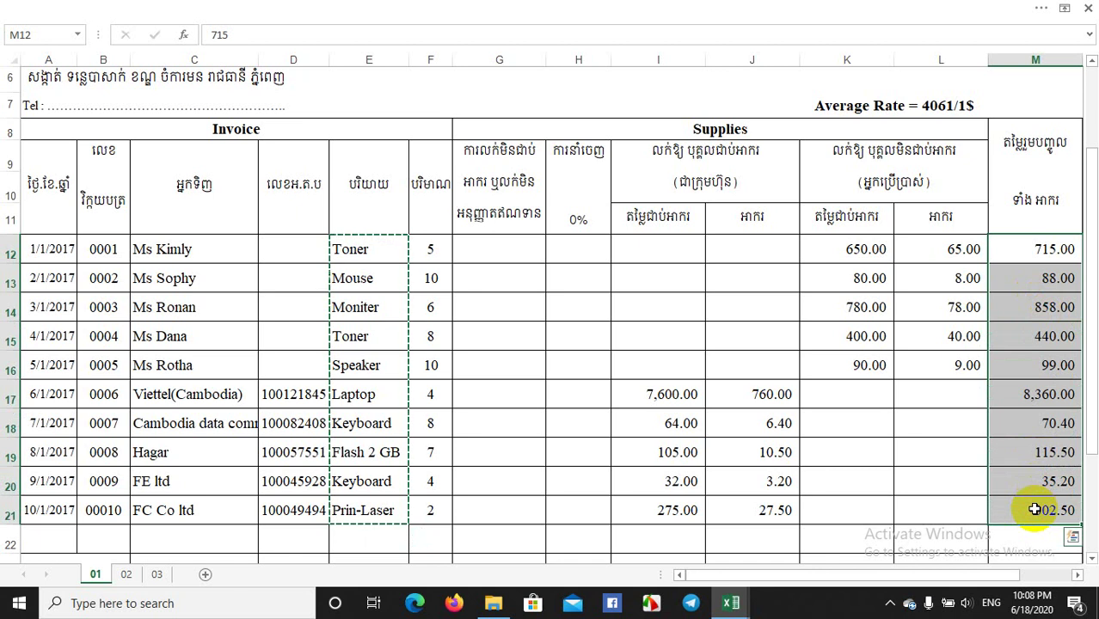
key(ctrl+c)
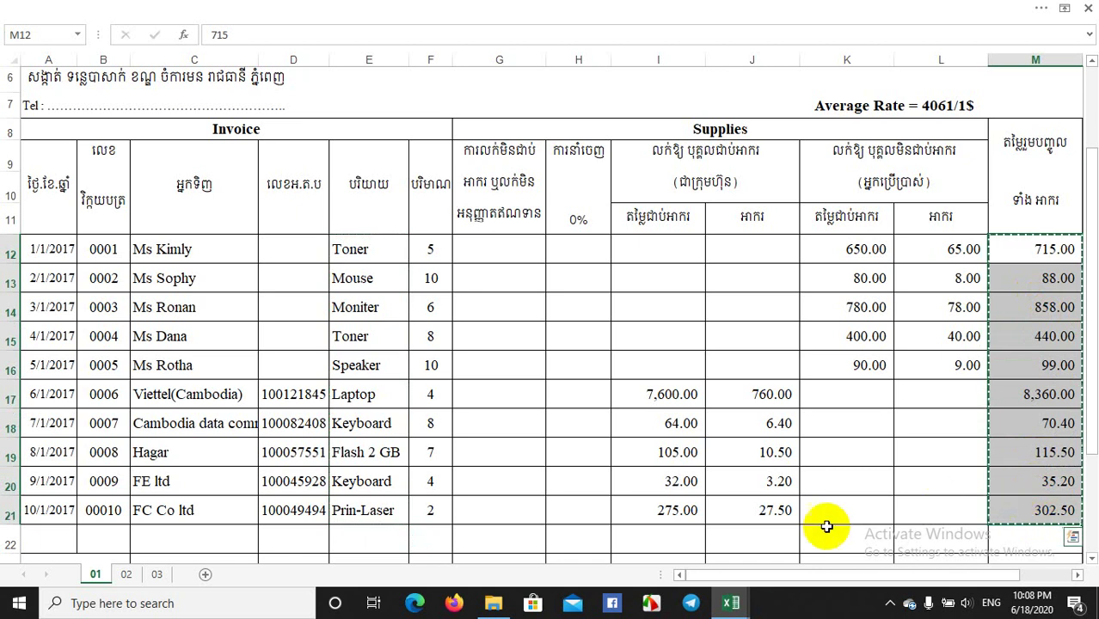
Paste the copied totals into the Debit column for Cash on hand in the Cash Rec 05 journal, starting at D7.
click(731, 605)
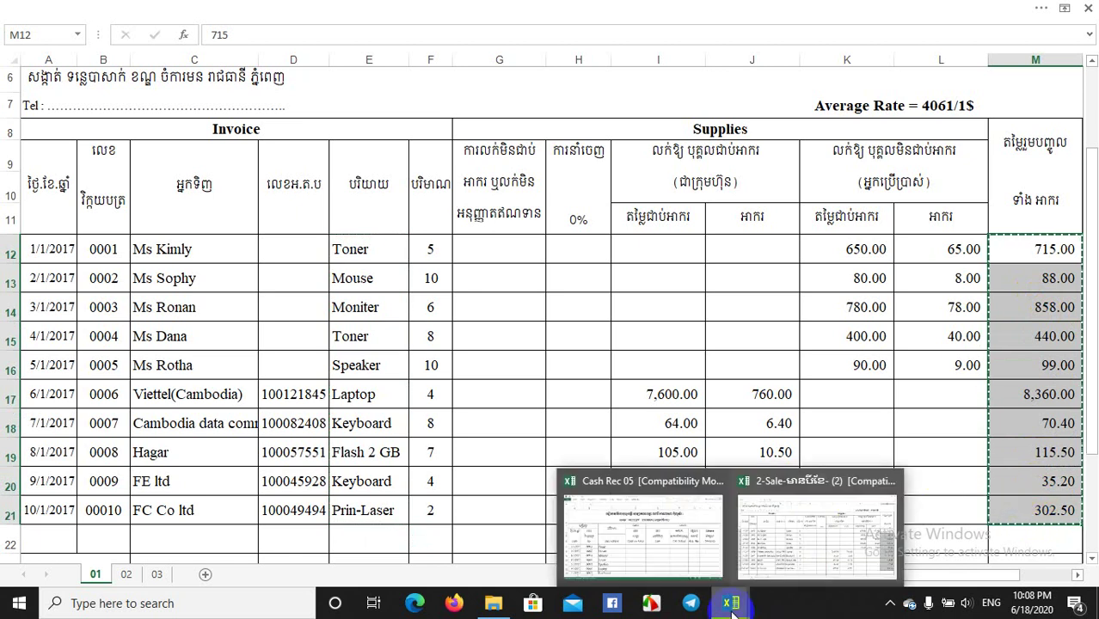
click(654, 545)
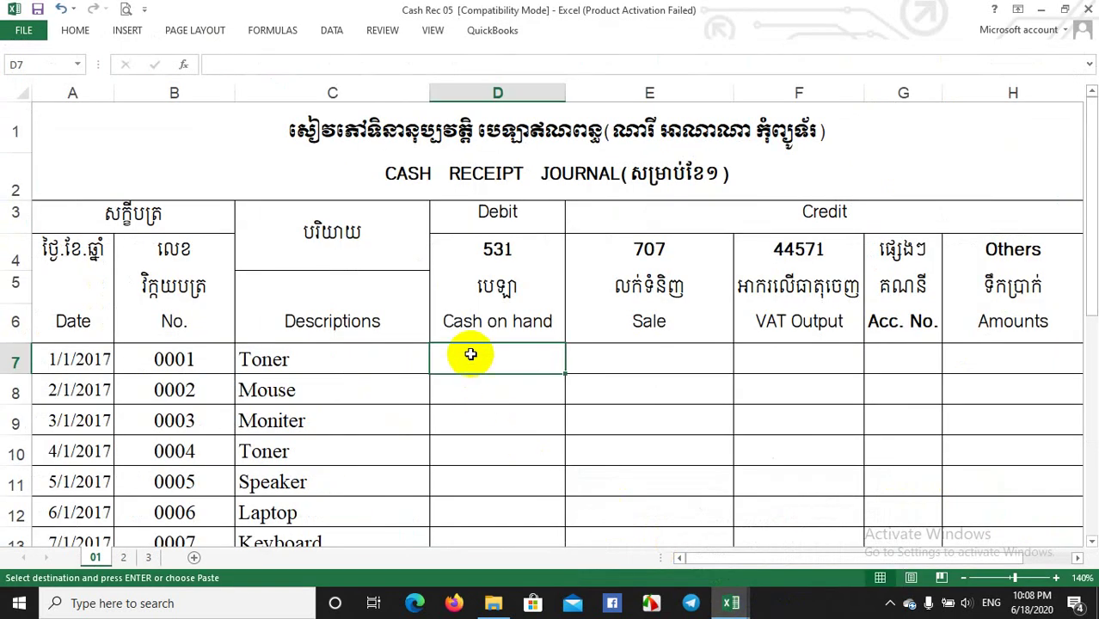
key(ctrl+v)
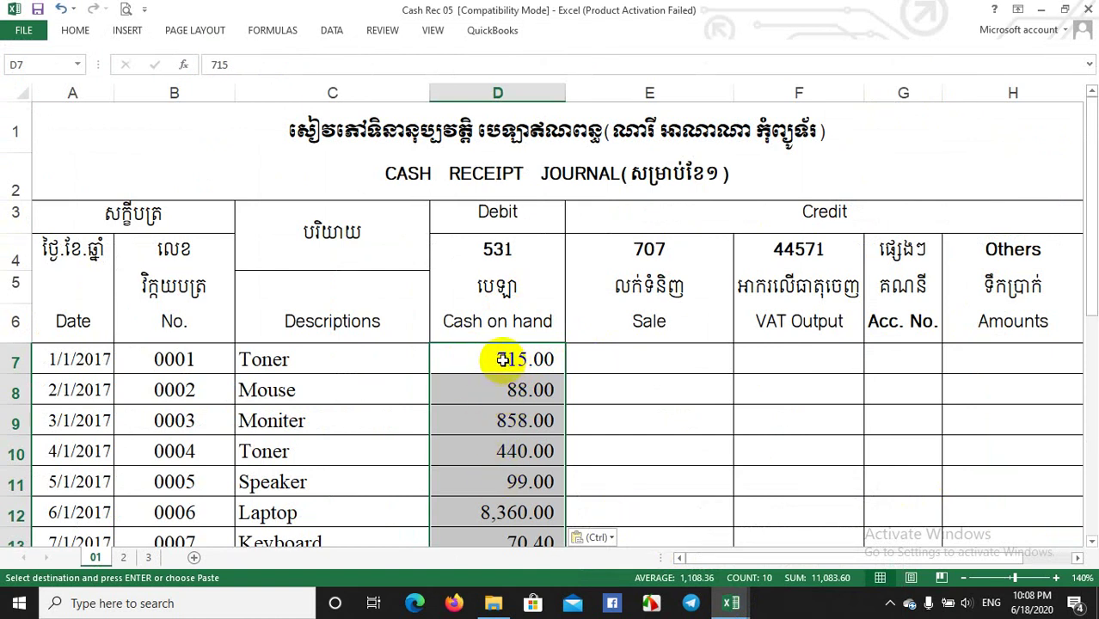
Examine the Credit columns for Sale (707) and VAT Output (44571) against the first Toner entry.
click(642, 352)
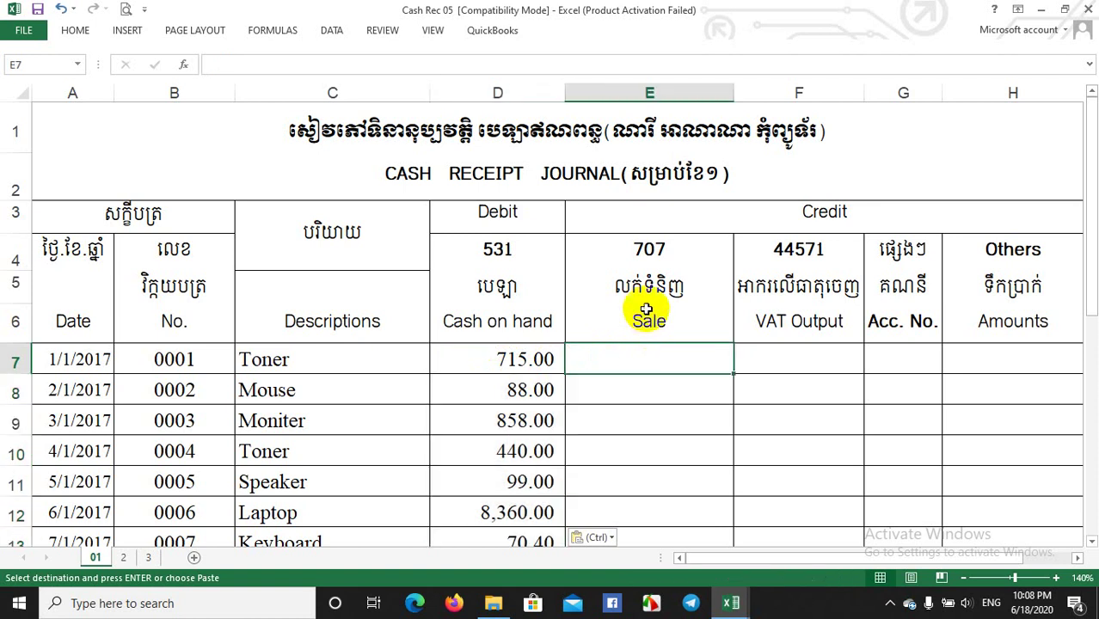
click(289, 360)
click(653, 359)
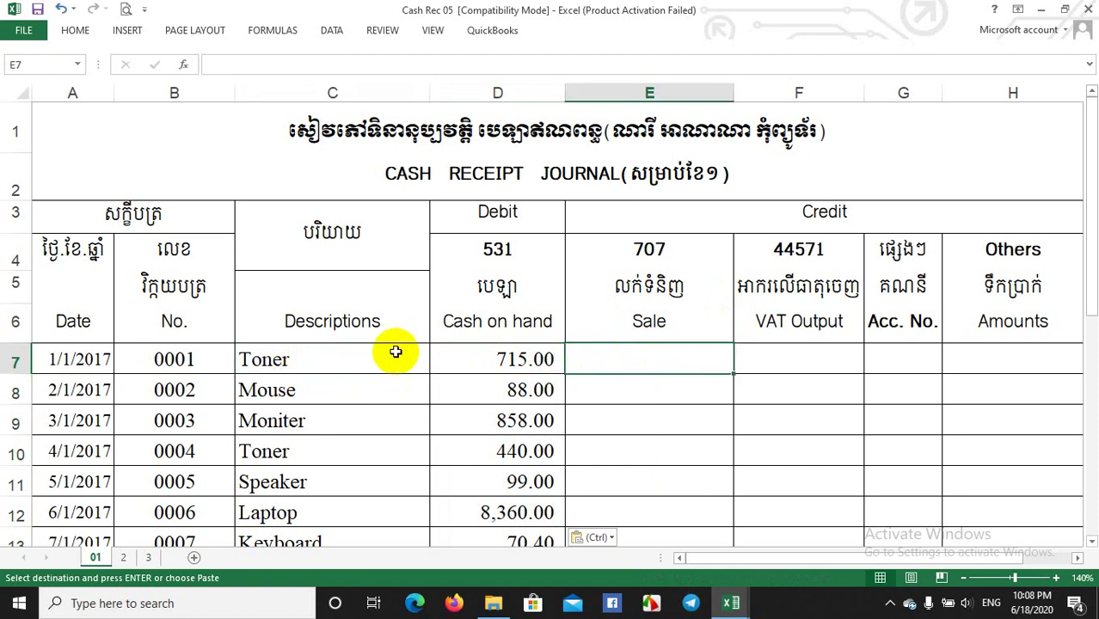
click(803, 360)
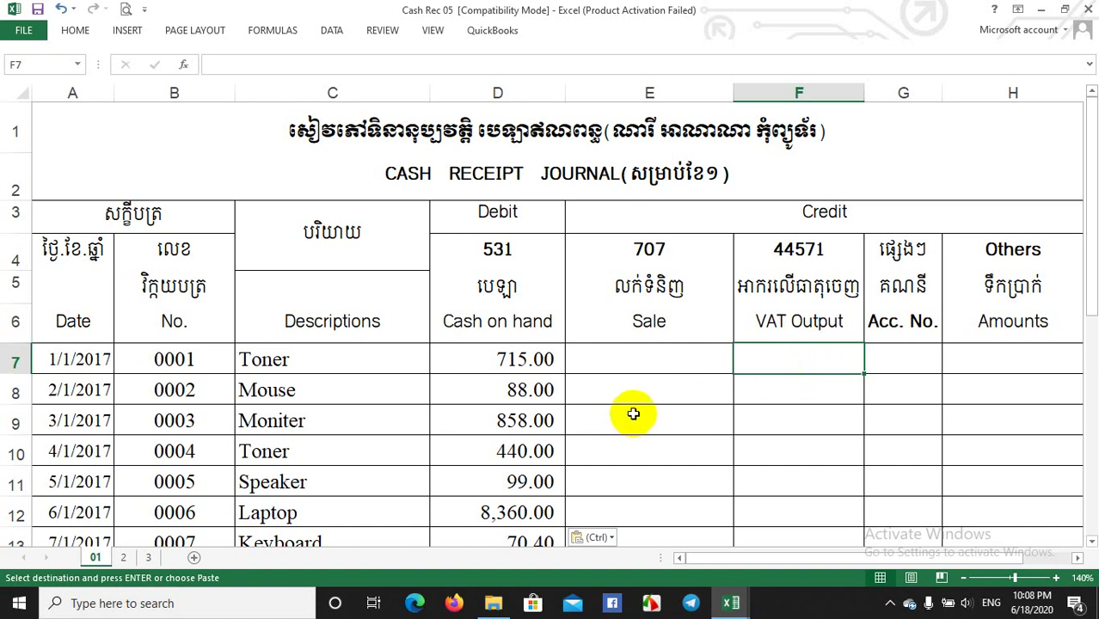
click(644, 316)
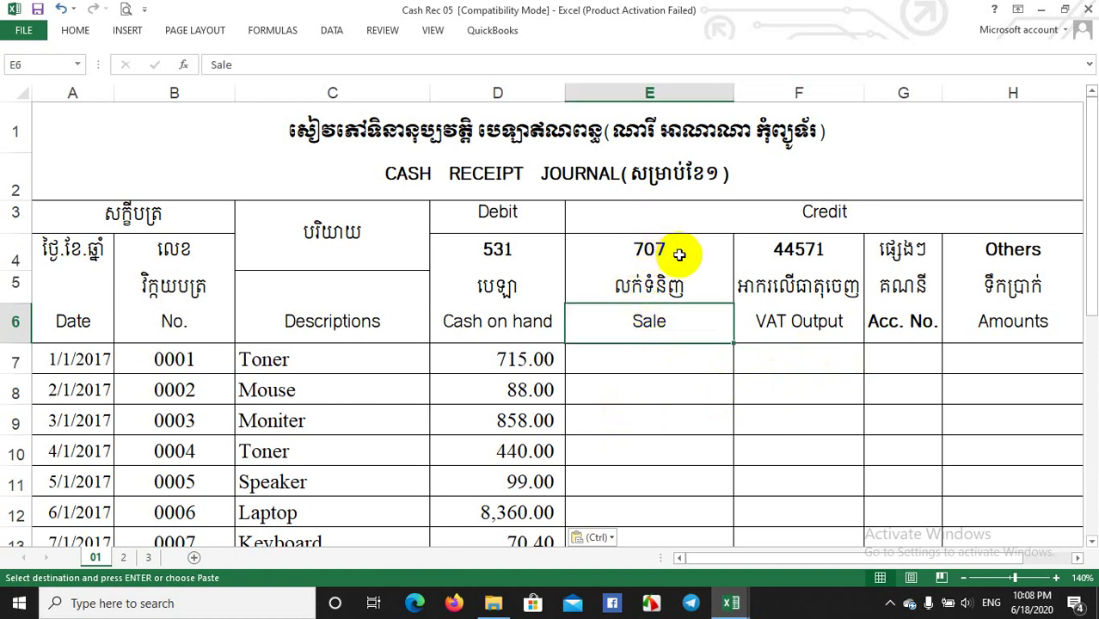
click(806, 290)
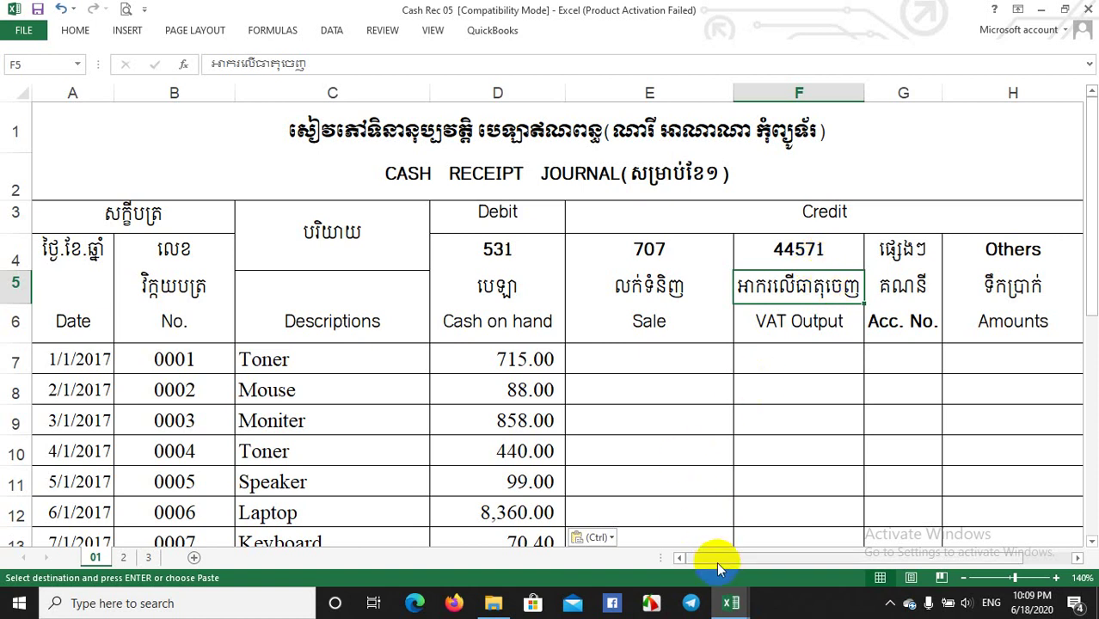
Copy the taxable values for non-taxable customers in K12:K16 from sheet 01 of the 2-Sale workbook.
mouse_move(737, 612)
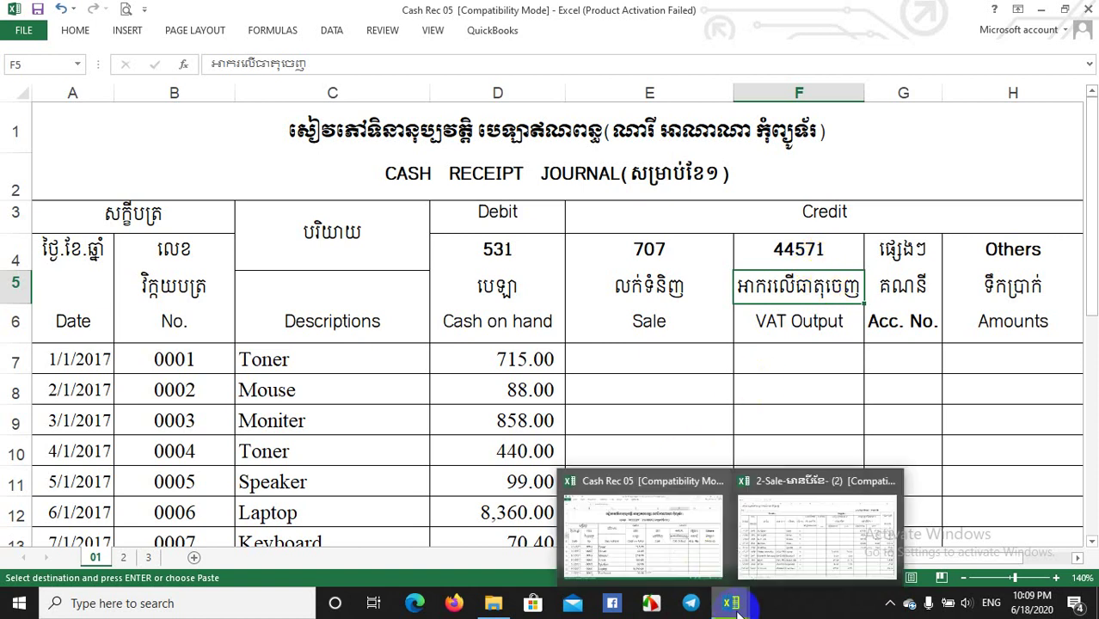
click(796, 546)
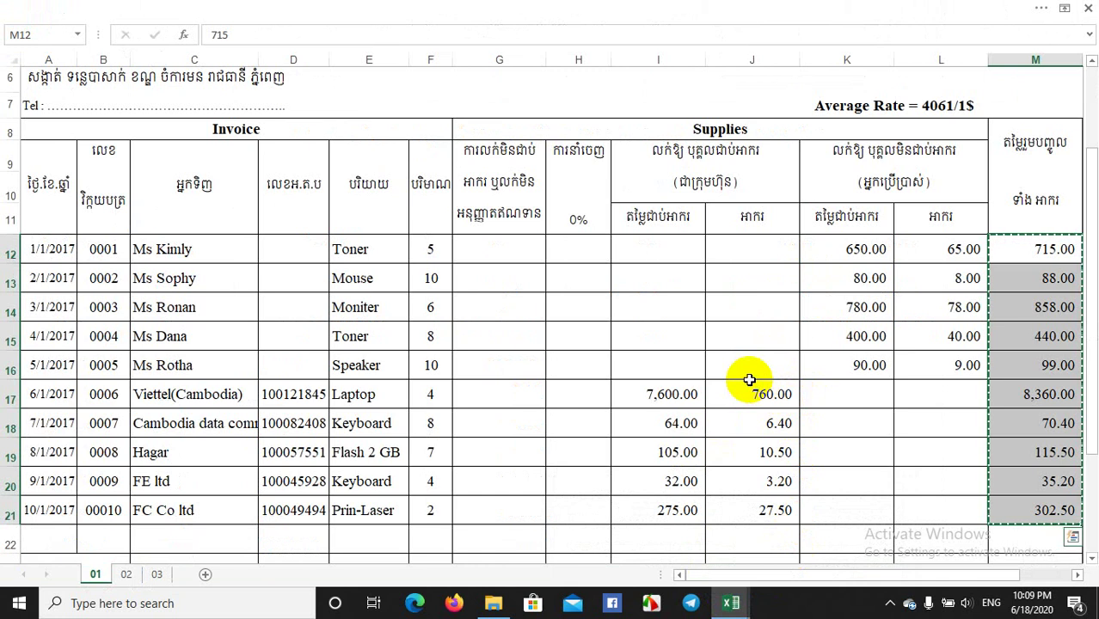
click(837, 249)
drag(836, 270, 836, 360)
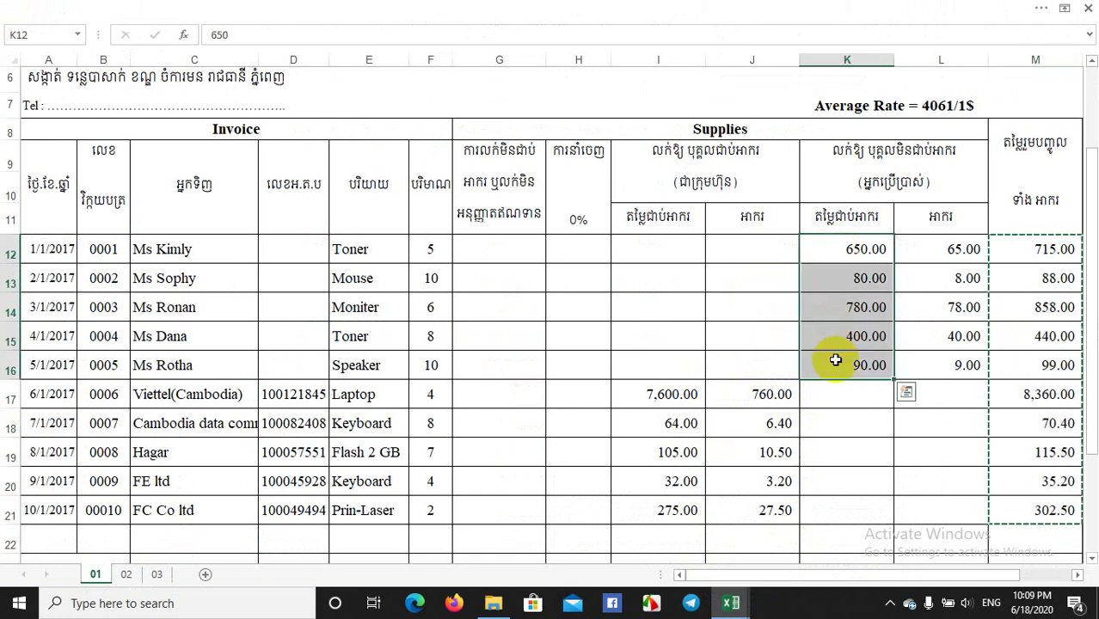
key(ctrl+c)
key(ctrl+q)
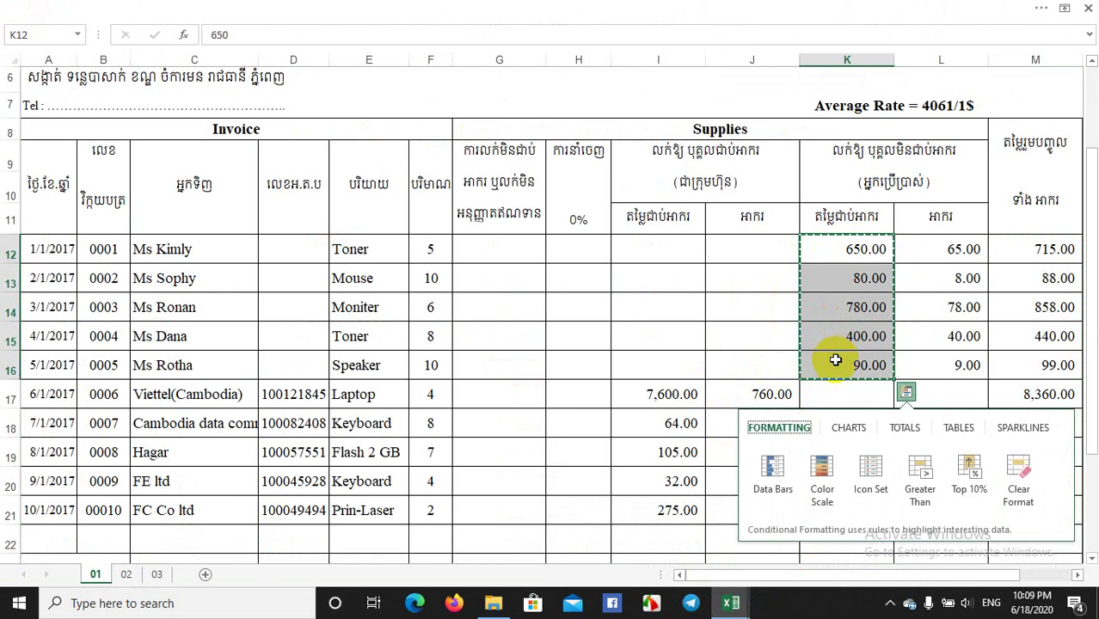
Paste the copied taxable values into the Sale column of the Cash Rec 05 journal, starting at E7.
mouse_move(730, 604)
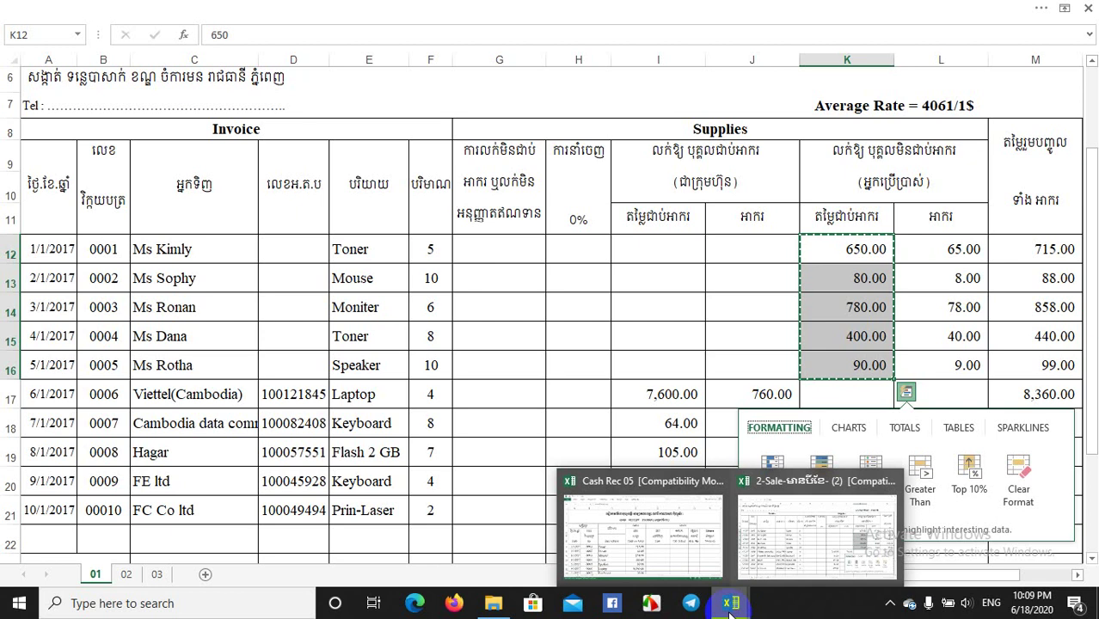
click(692, 554)
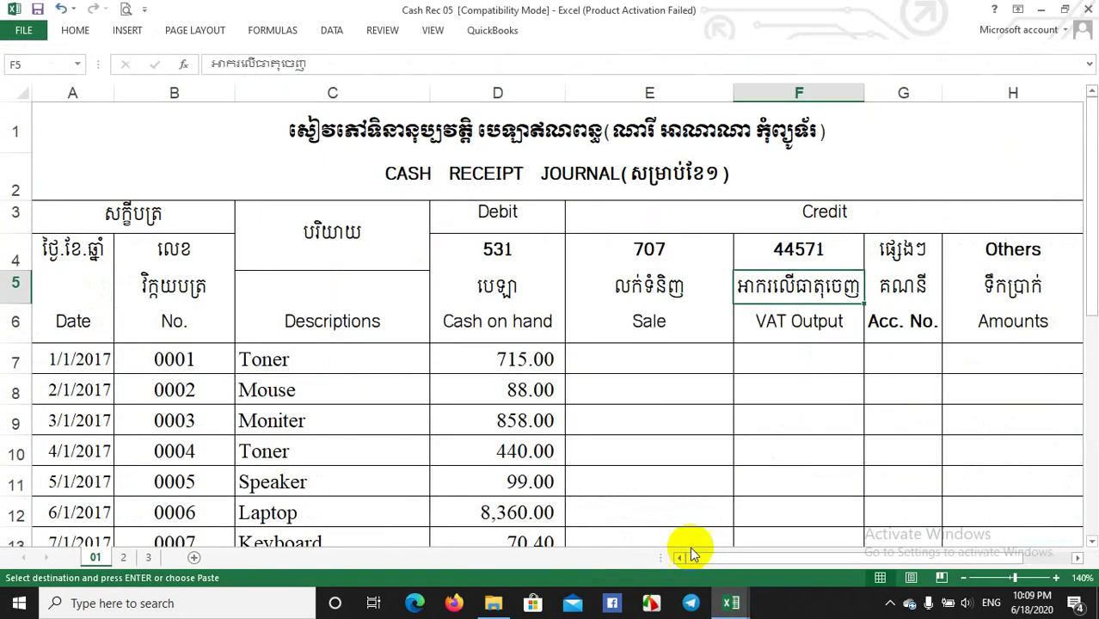
click(652, 358)
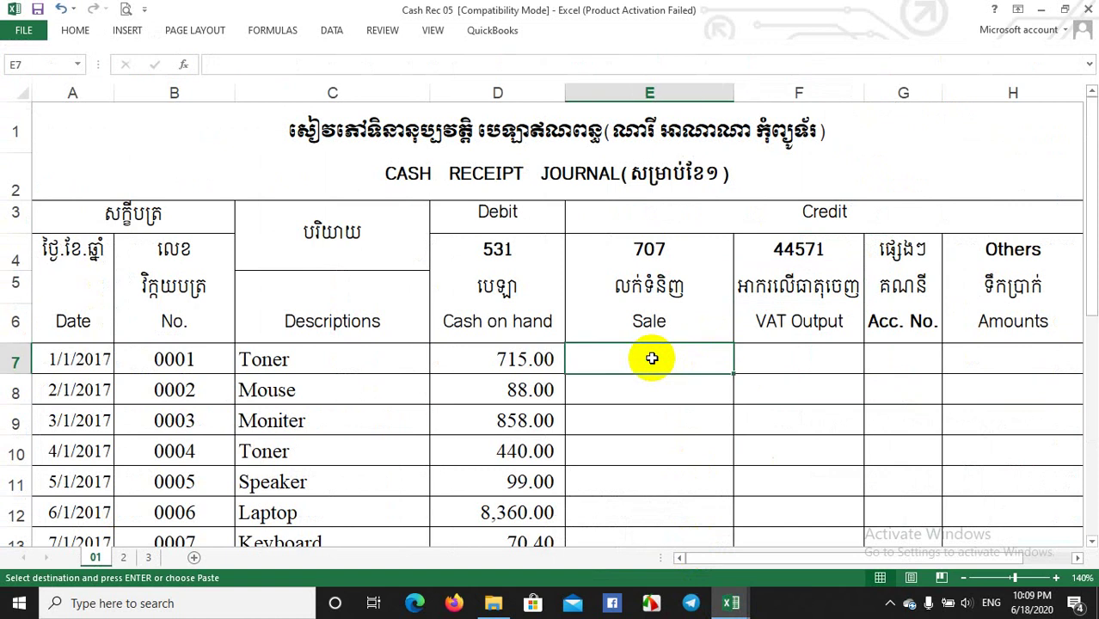
key(ctrl+v)
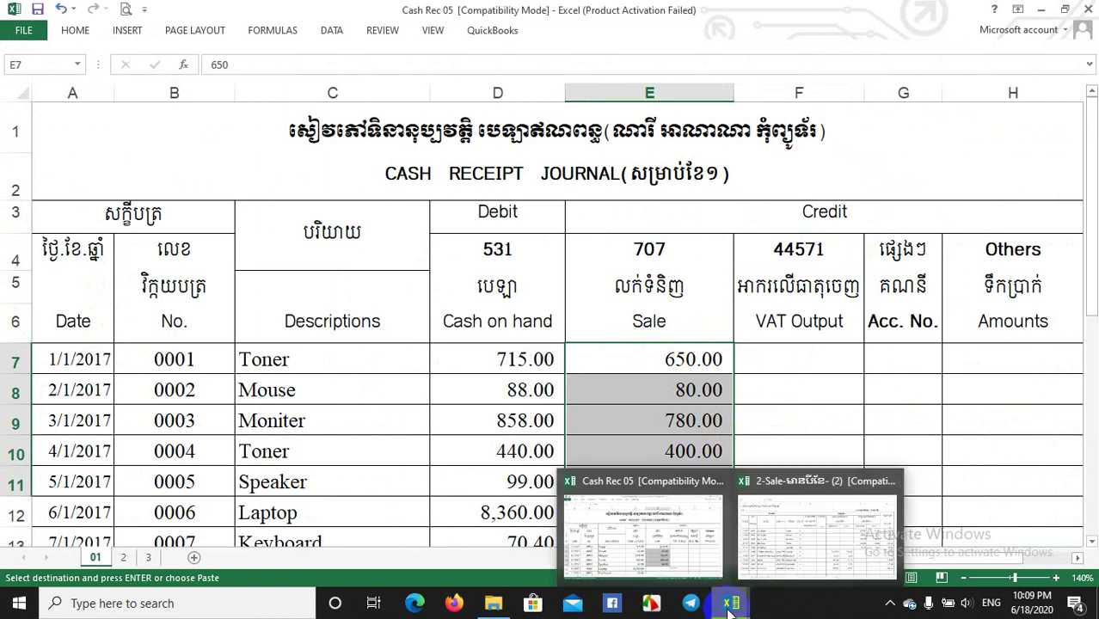
Copy the company customers' taxable values in I17:I21 of the 2-Sale workbook into the Cash Rec 05 Sale column, starting at E12.
click(826, 547)
drag(670, 395, 665, 512)
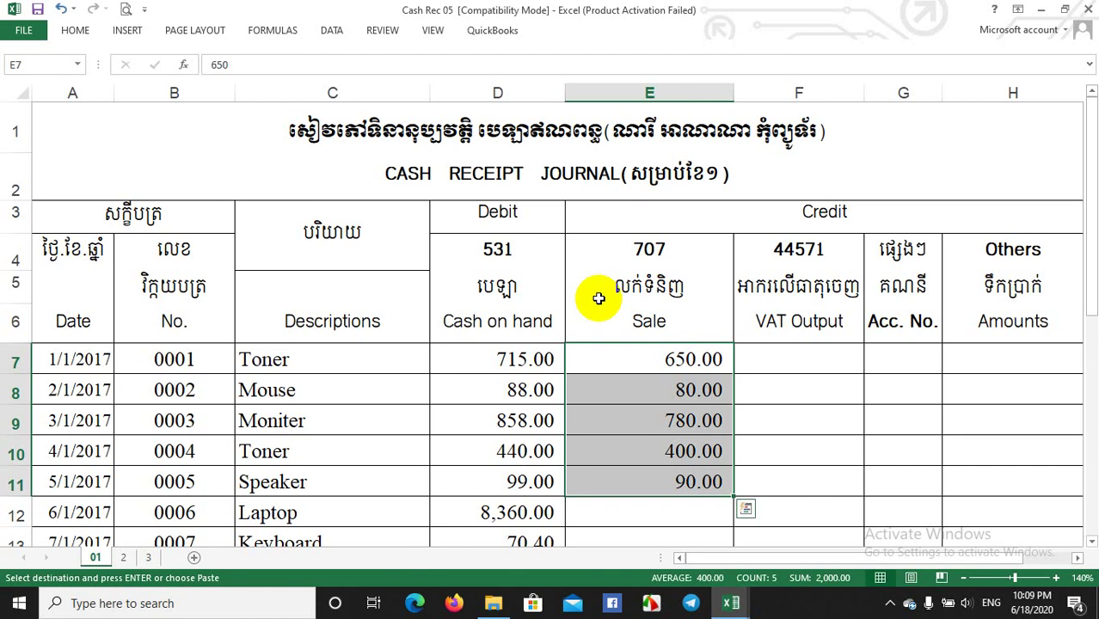
scroll(608, 373, down, 2)
click(623, 275)
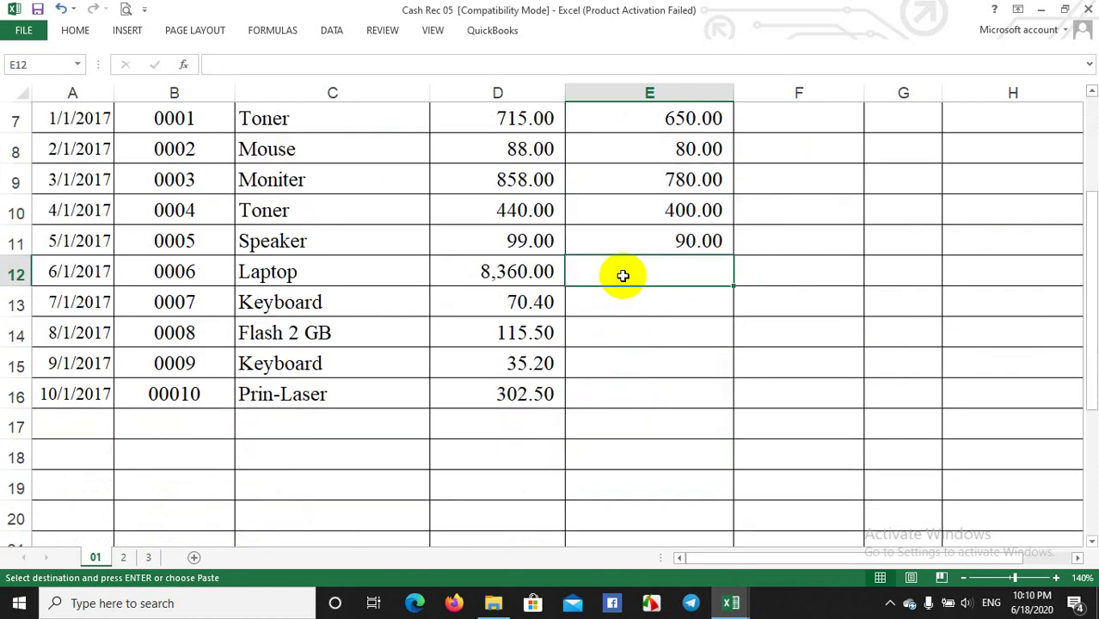
key(ctrl+v)
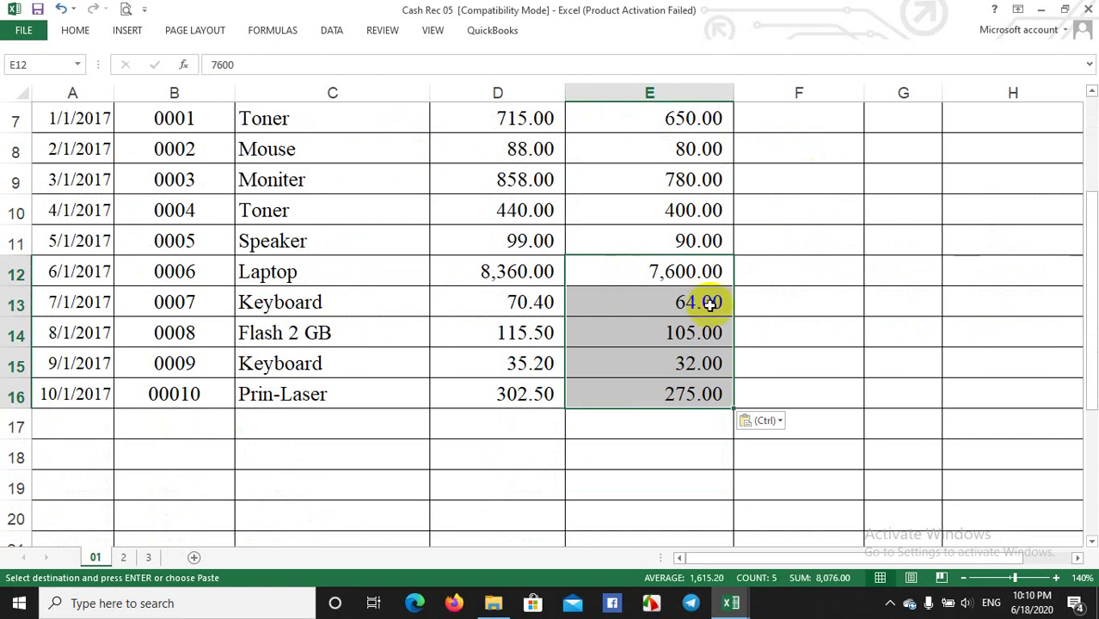
scroll(710, 296, up, 2)
scroll(710, 333, down, 1)
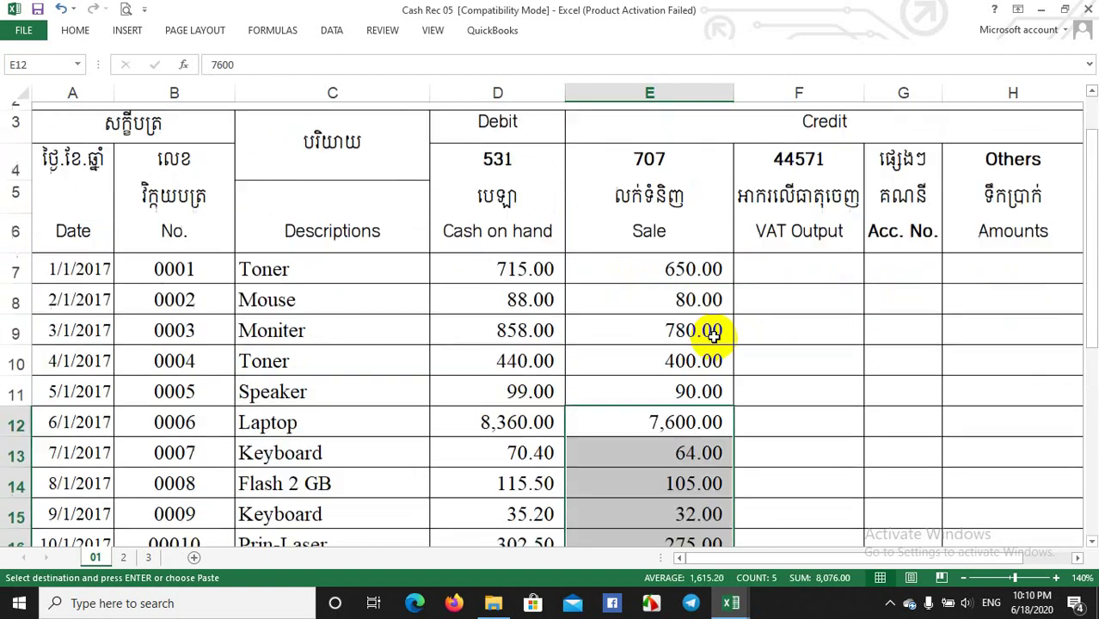
Copy the non-taxable customers' tax amounts in L12:L16 of the 2-Sale workbook into the Cash Rec 05 VAT Output column, starting at F7.
scroll(779, 284, up, 1)
click(798, 368)
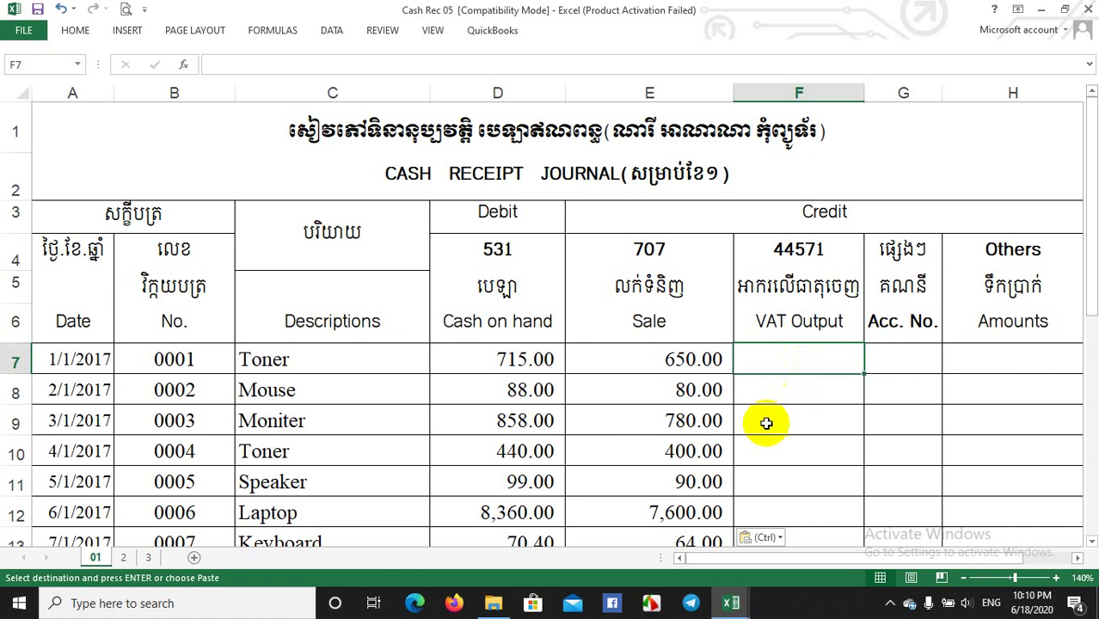
mouse_move(739, 604)
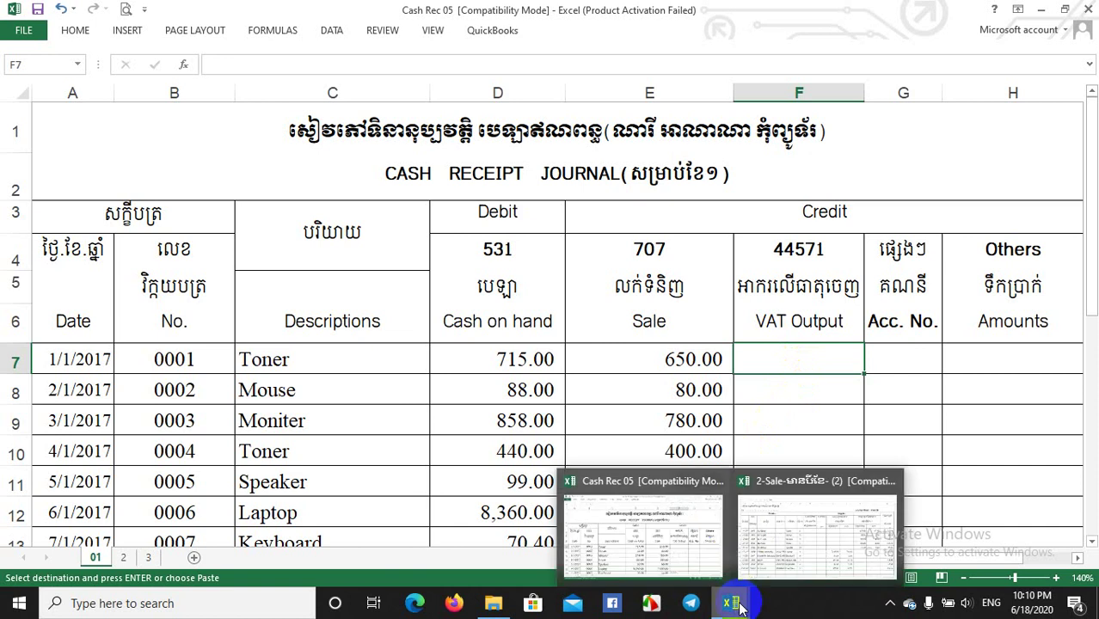
click(835, 537)
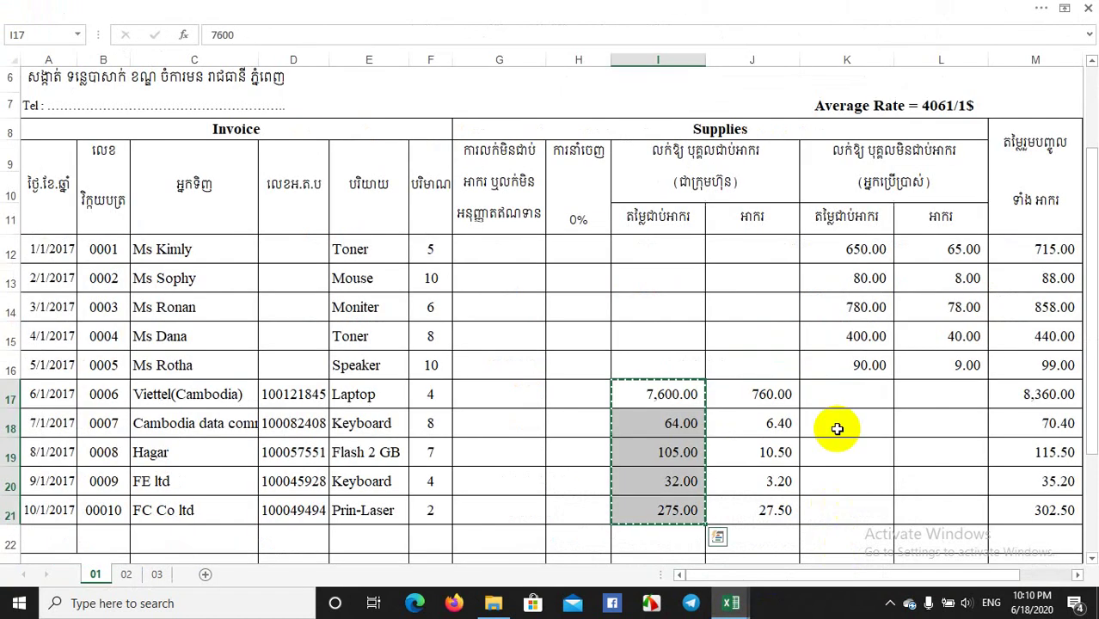
drag(969, 249, 957, 361)
key(ctrl+c)
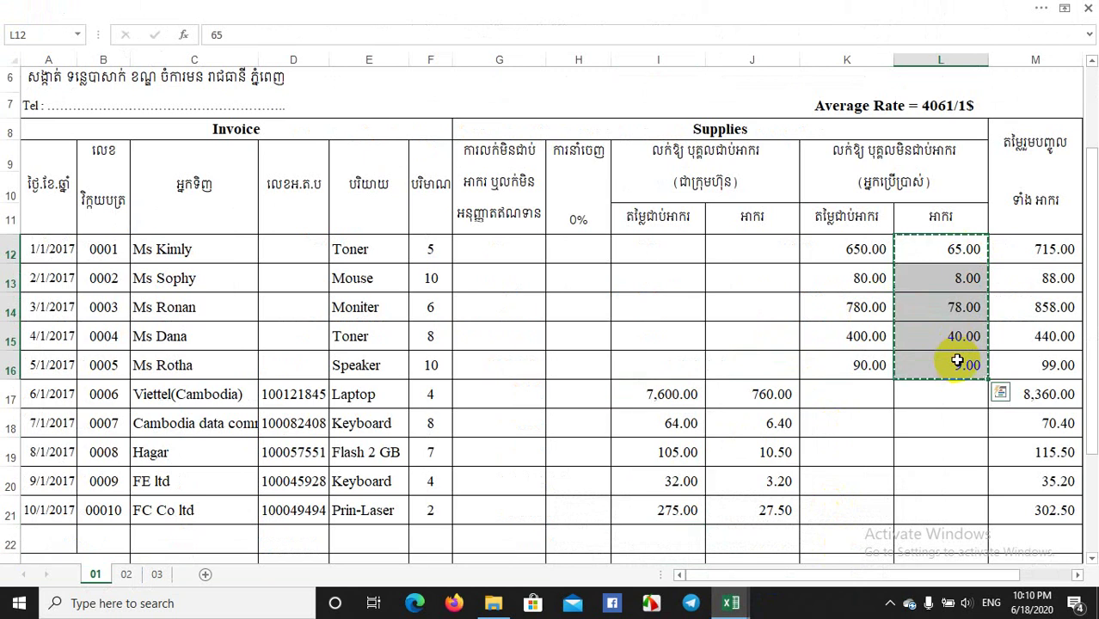
mouse_move(737, 609)
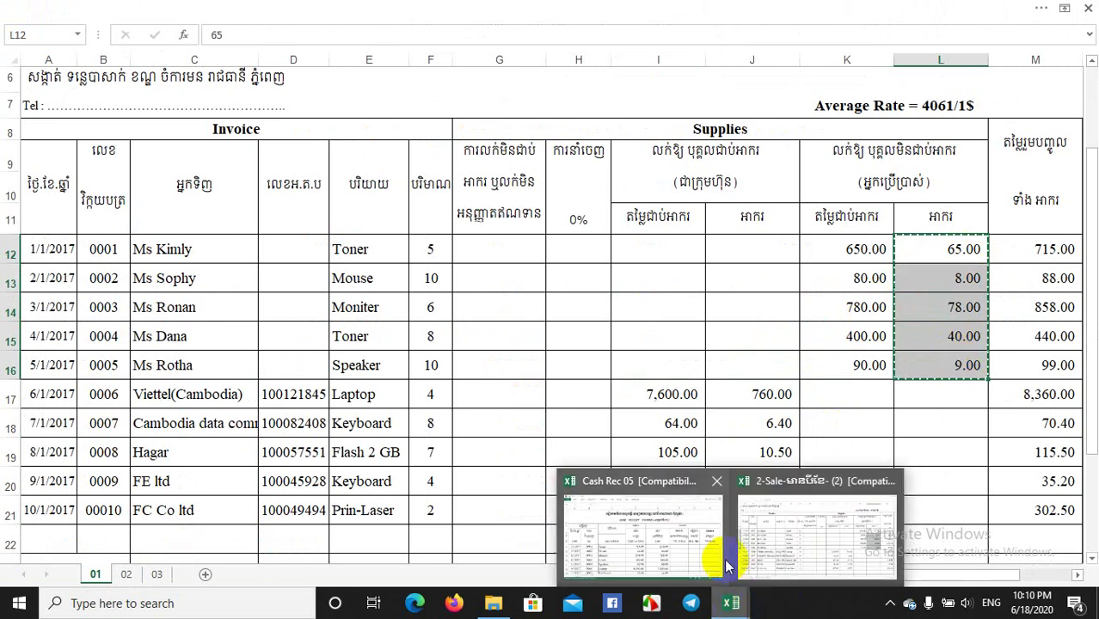
click(705, 554)
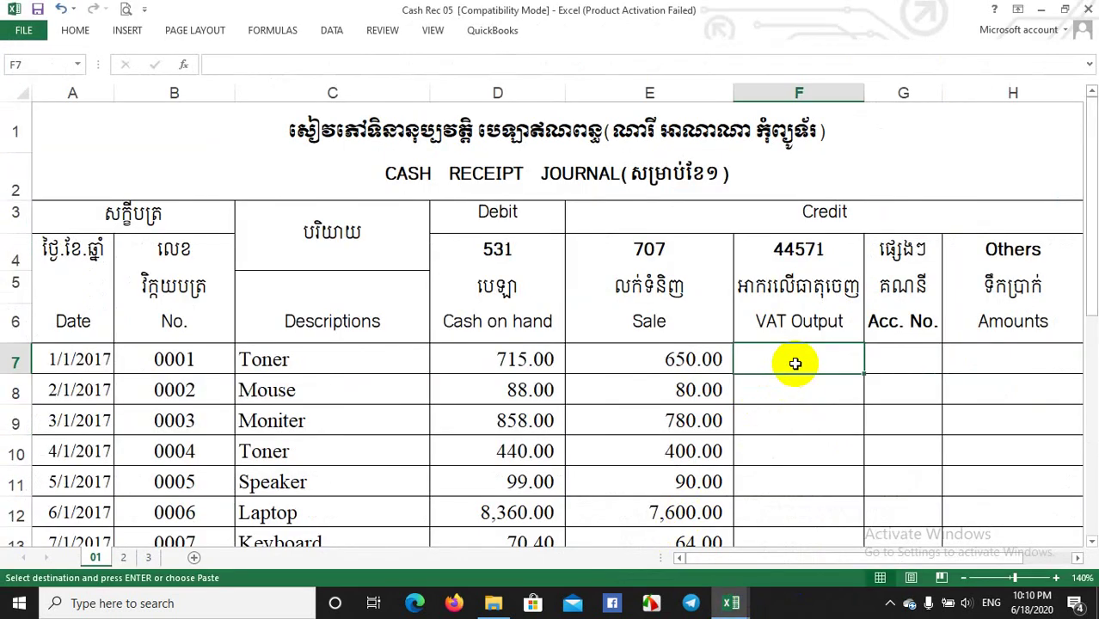
key(ctrl+v)
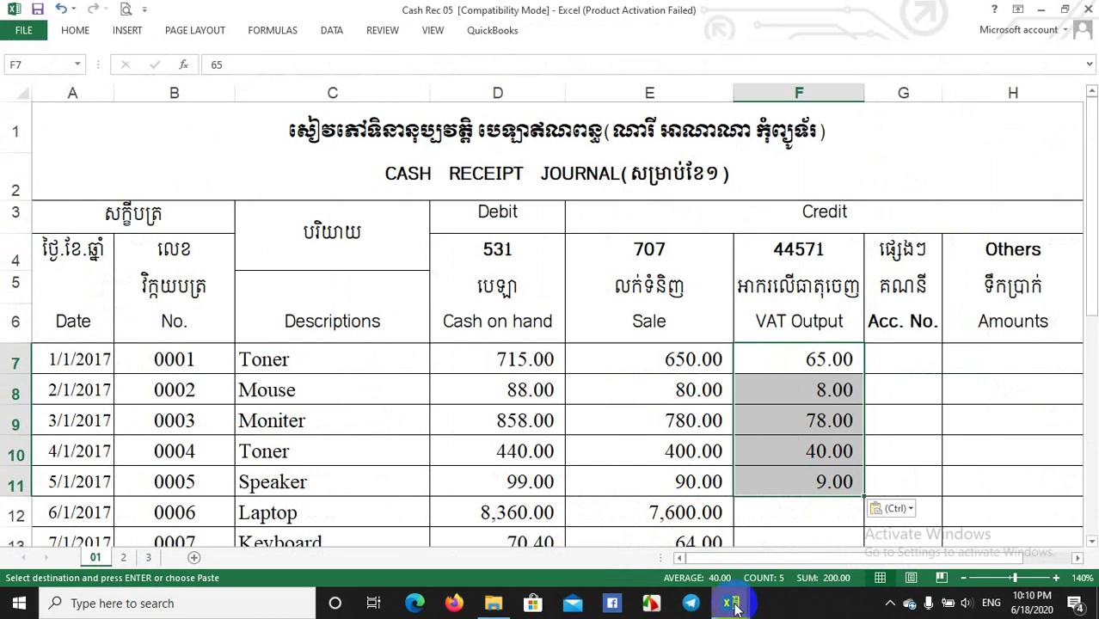
Copy the company customers' tax amounts in J17:J21 of the 2-Sale workbook into the Cash Rec 05 VAT Output column, starting at F12.
mouse_move(718, 593)
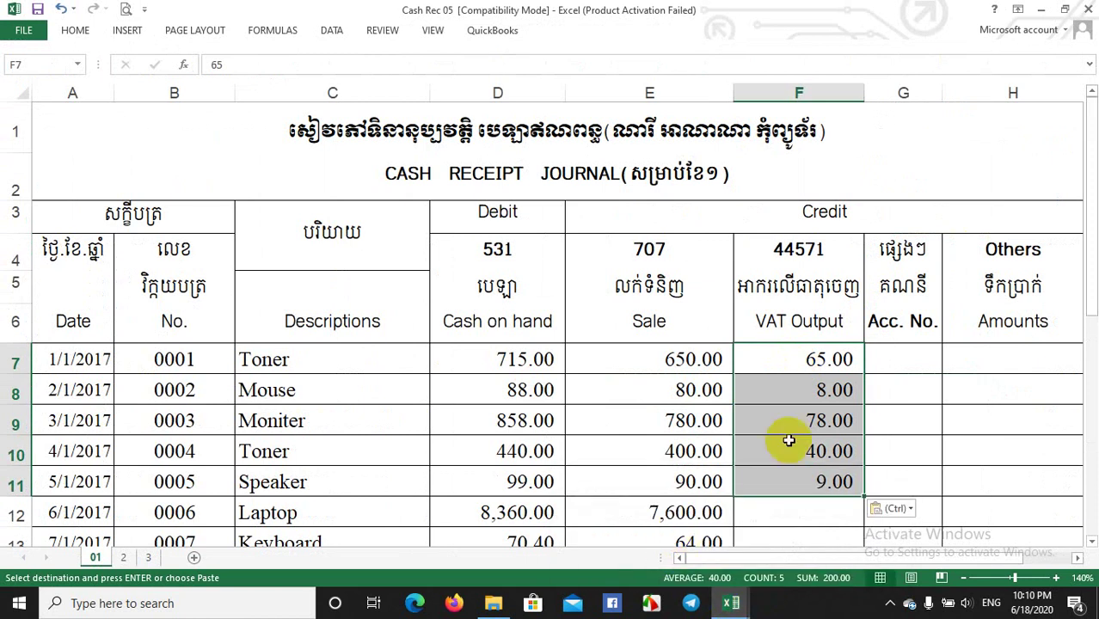
click(810, 539)
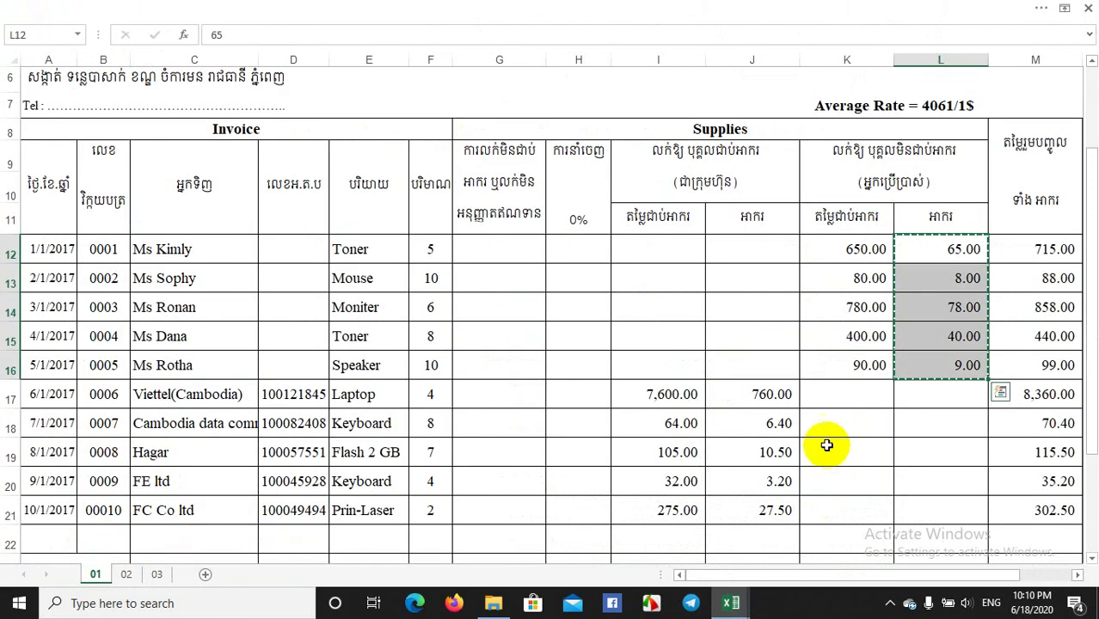
drag(755, 397, 758, 506)
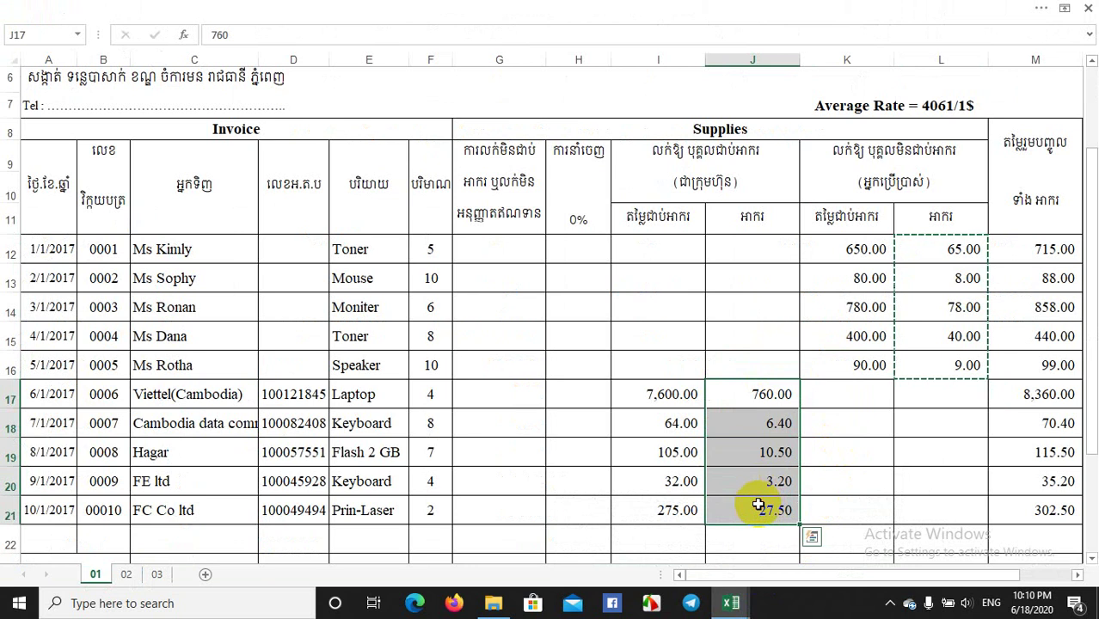
key(ctrl+c)
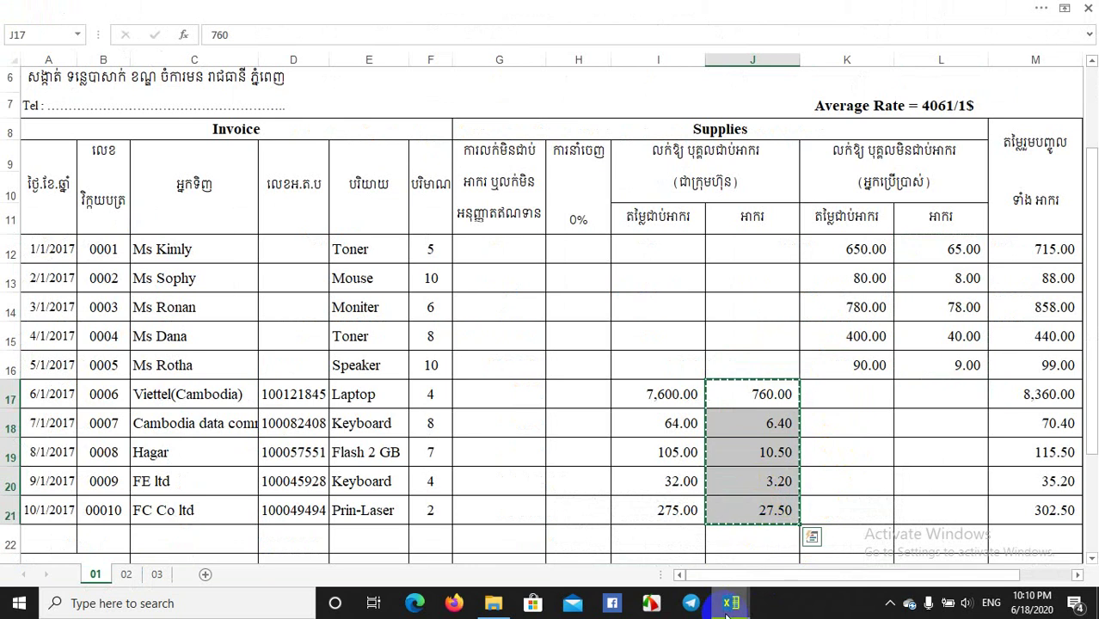
mouse_move(729, 602)
click(669, 557)
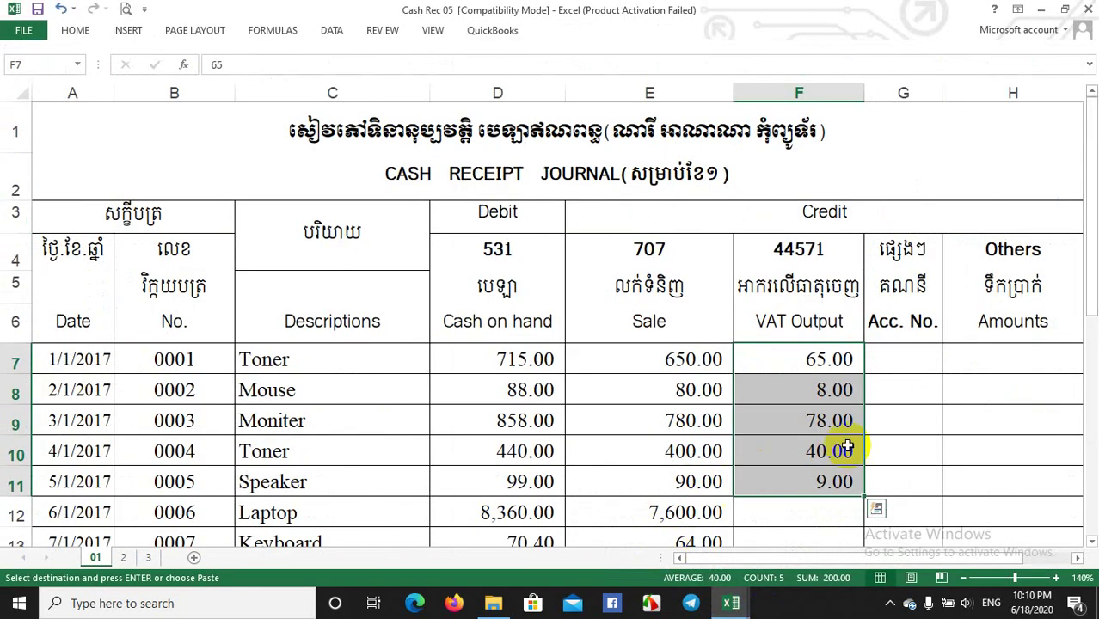
scroll(803, 509, down, 1)
scroll(803, 510, down, 1)
click(784, 381)
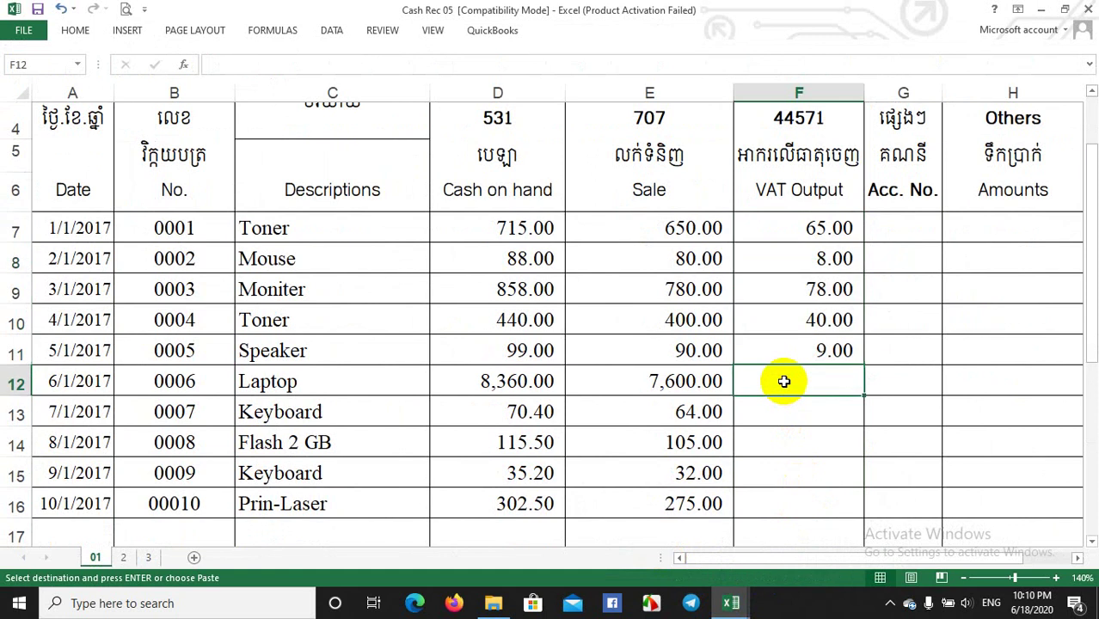
key(ctrl+v)
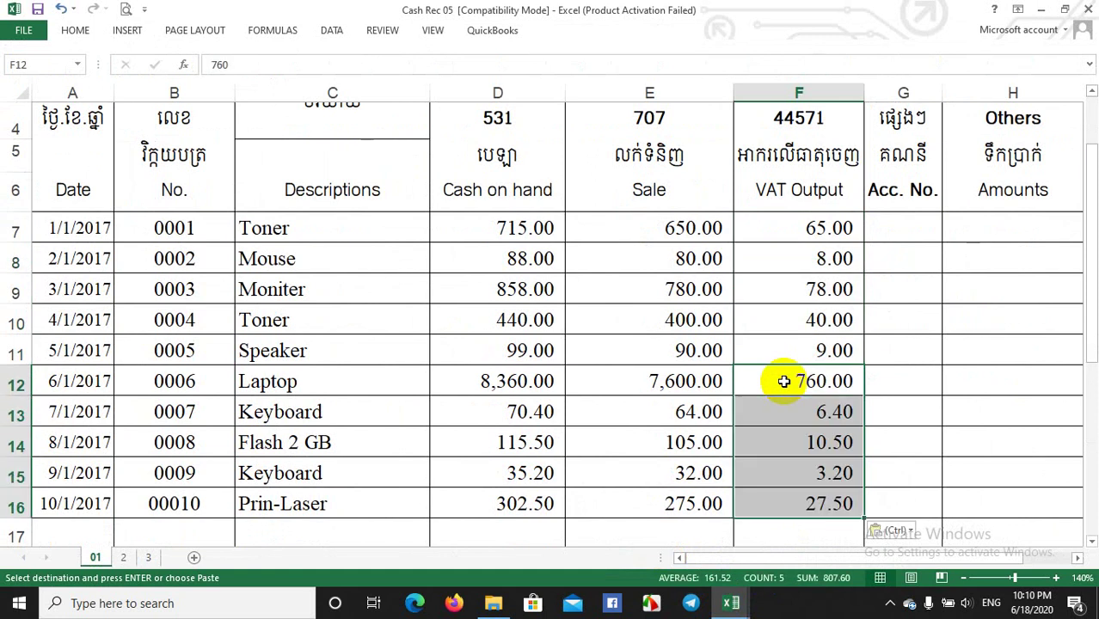
Examine the Acc. No. and Others Amounts columns, and the TOTAL $ and TOTAL R rows below the journal entries.
click(993, 163)
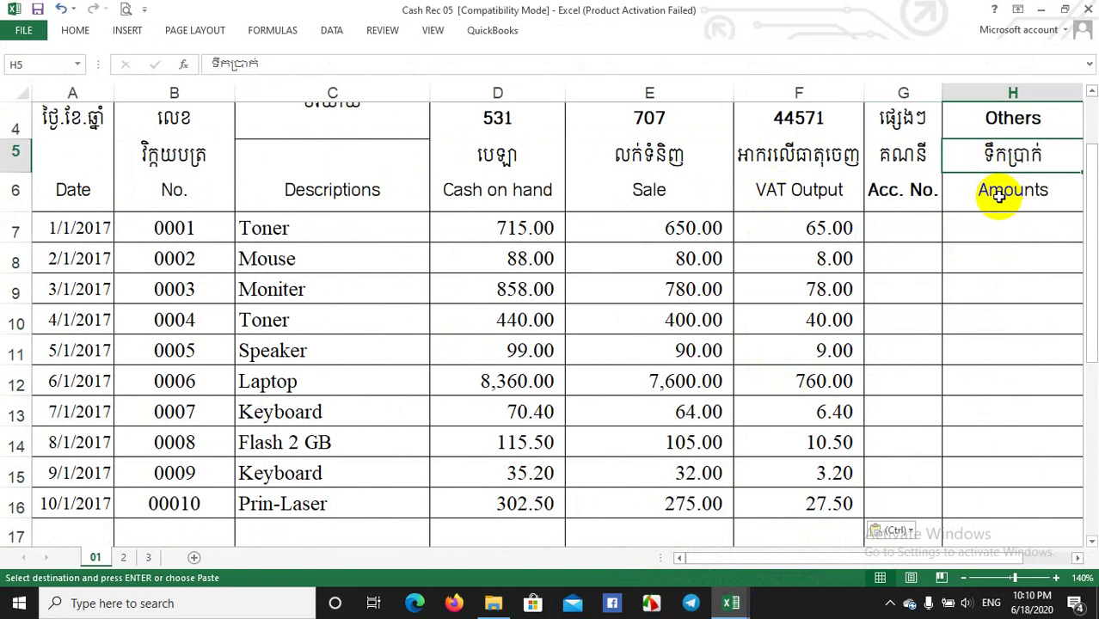
click(888, 225)
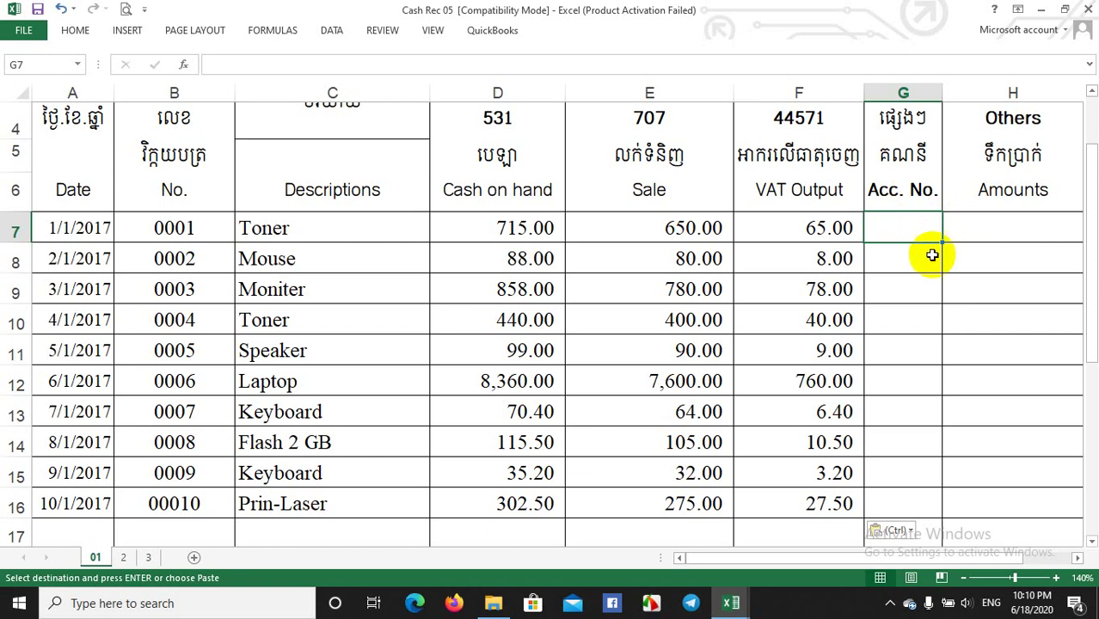
scroll(932, 253, up, 1)
scroll(806, 420, down, 1)
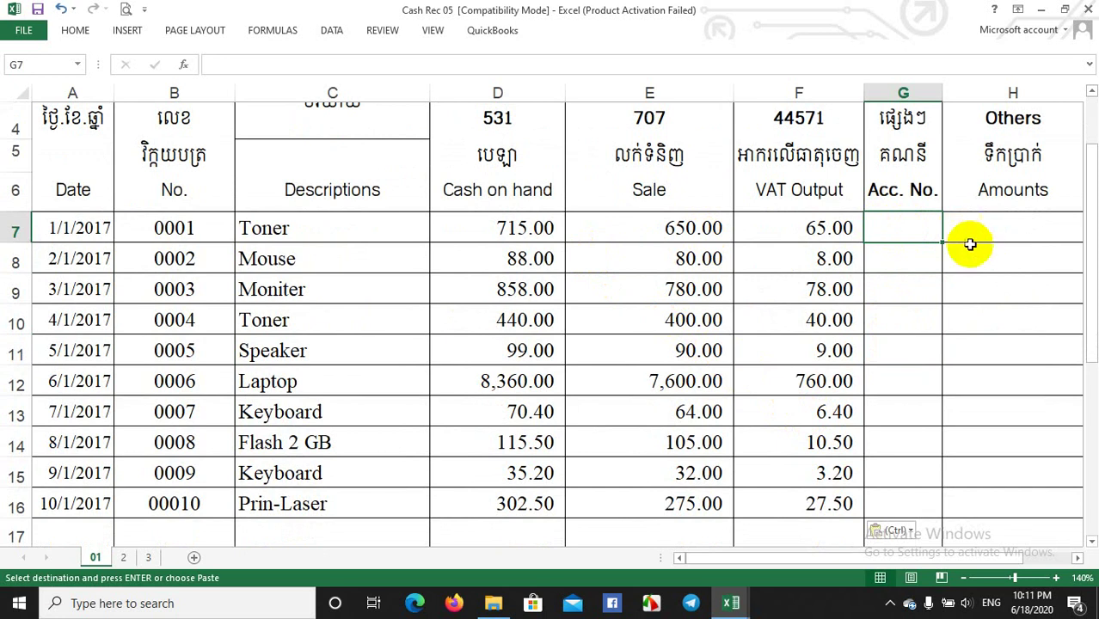
scroll(871, 294, down, 2)
scroll(822, 428, down, 1)
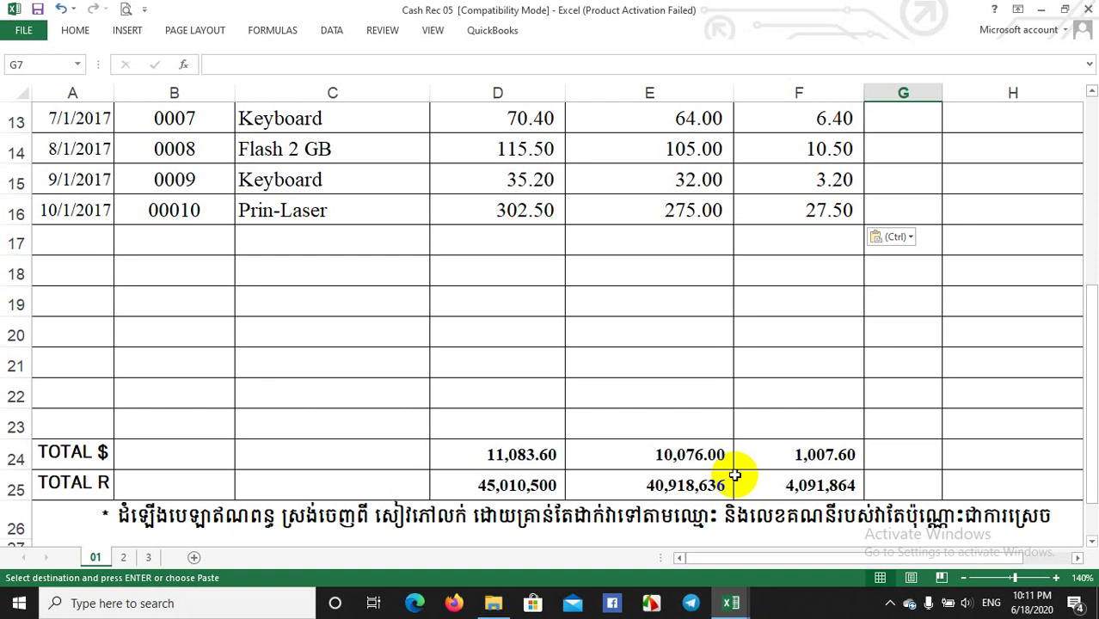
scroll(657, 473, up, 4)
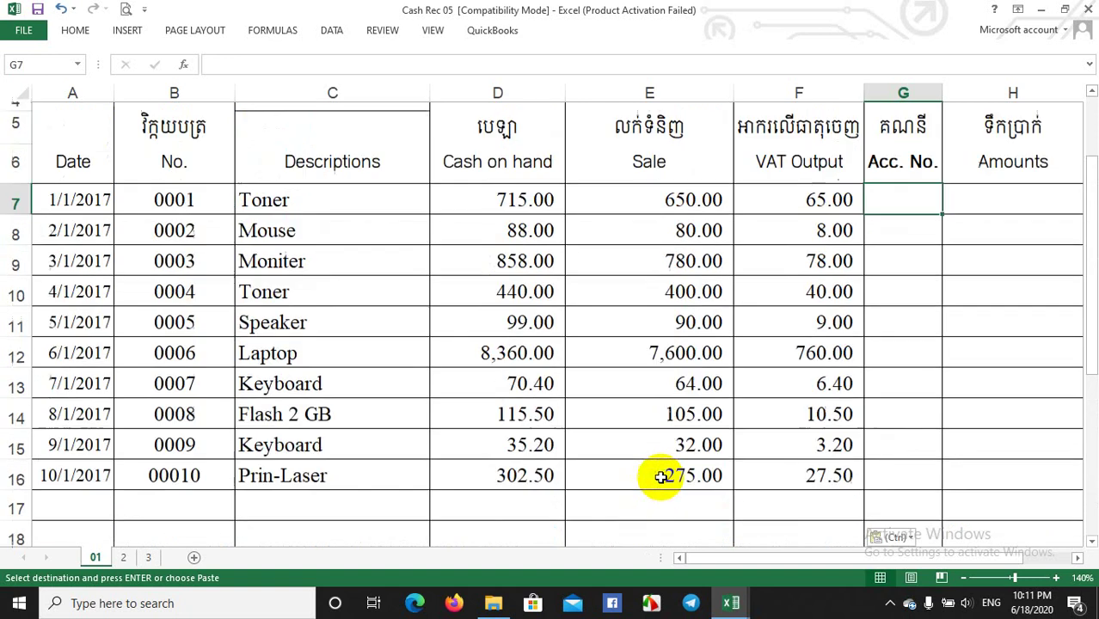
Compare the riel totals of the credit columns Sale (707) and VAT Output (44571) with the debit total of Cash on hand (531).
click(665, 253)
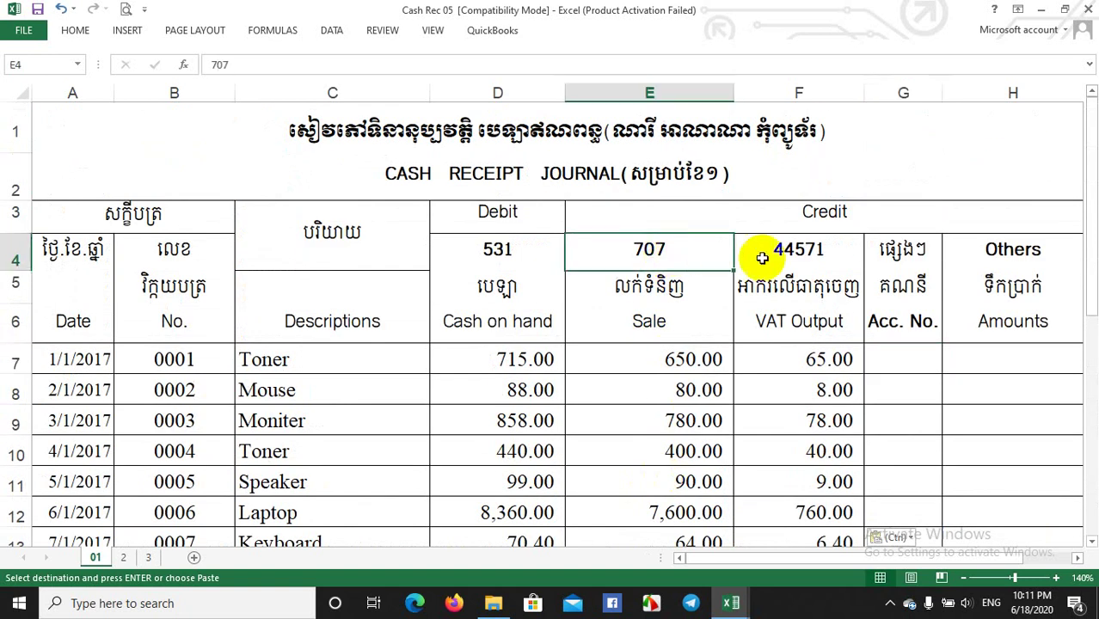
scroll(808, 267, down, 2)
key(ctrl+v)
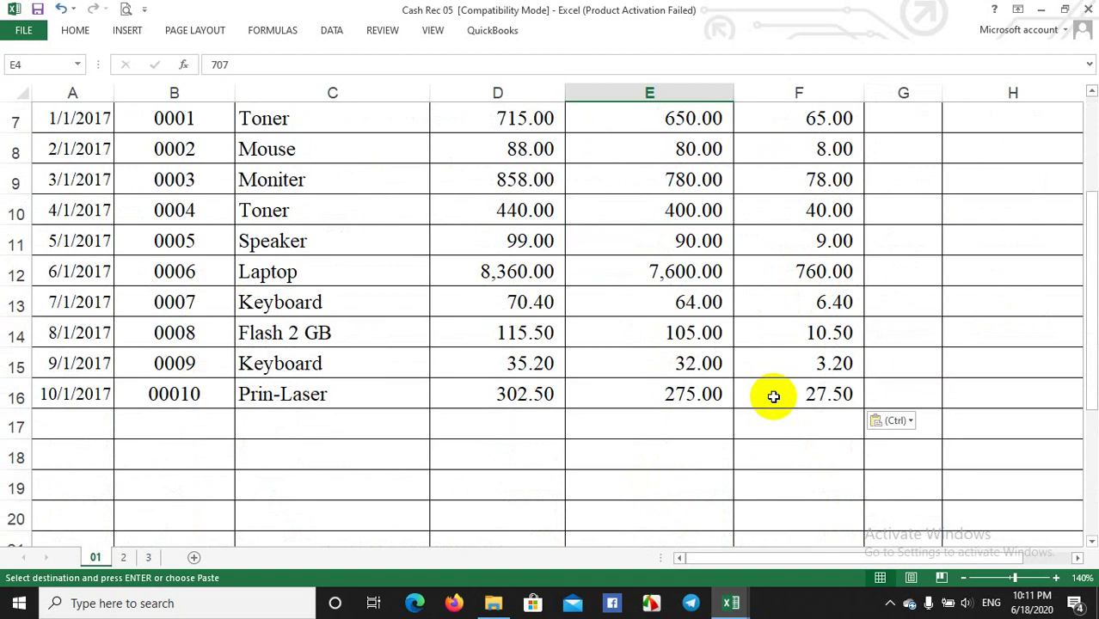
scroll(758, 404, down, 2)
click(729, 484)
click(784, 486)
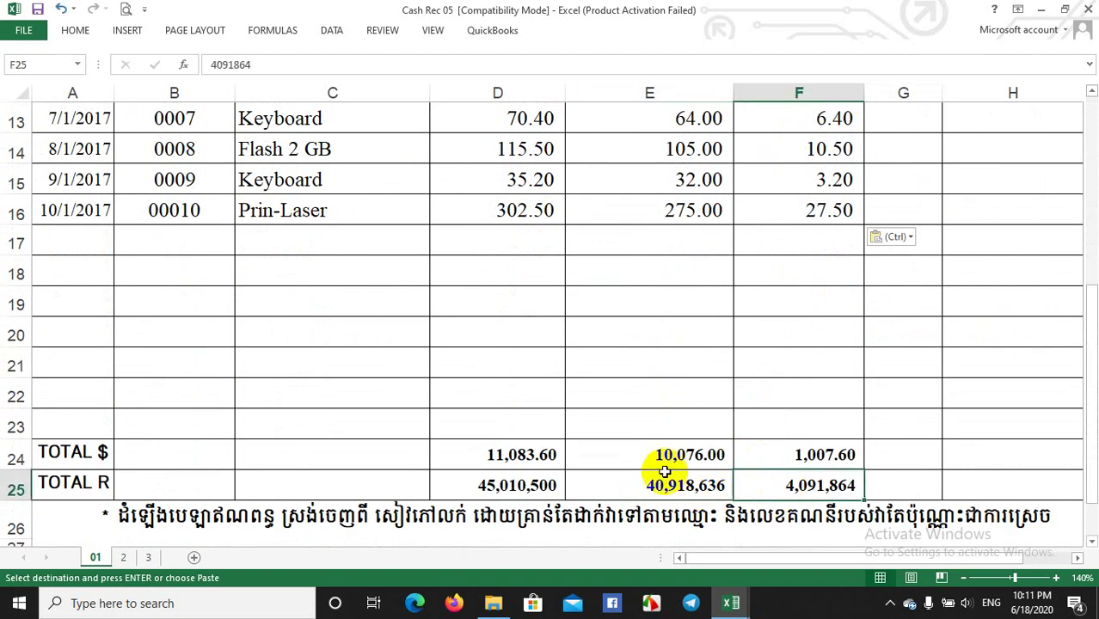
scroll(565, 450, up, 3)
scroll(559, 451, up, 1)
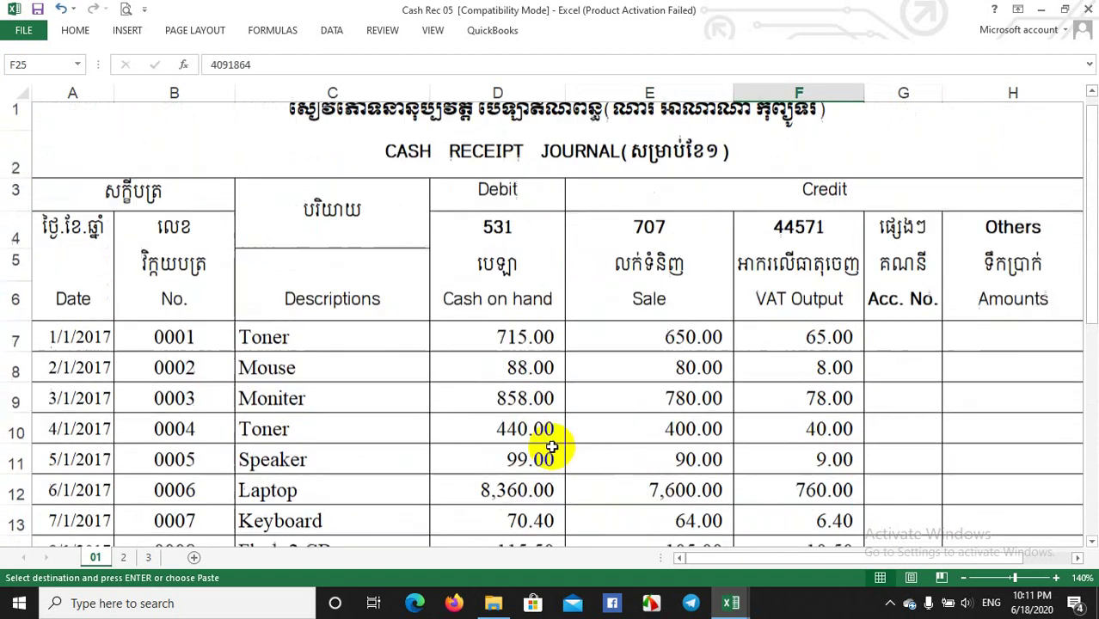
click(511, 285)
scroll(531, 418, down, 5)
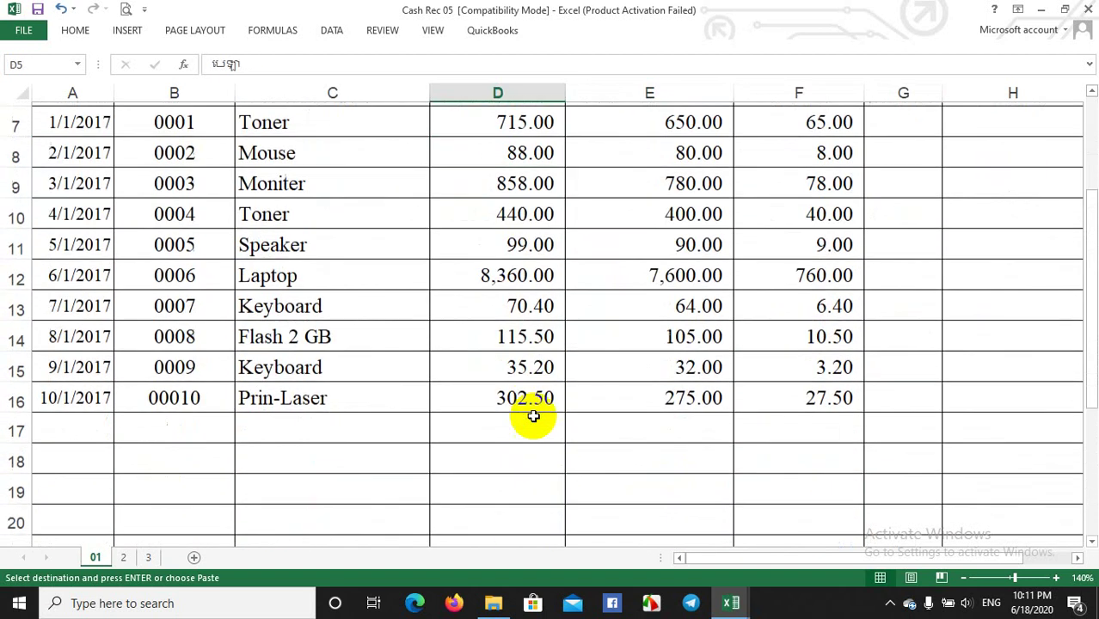
click(522, 393)
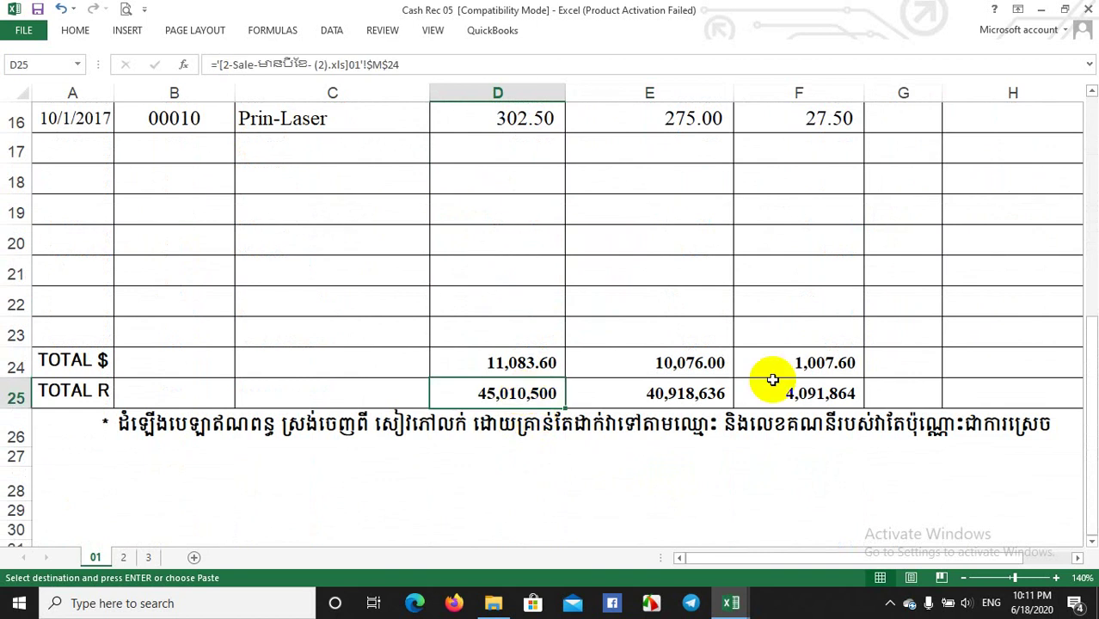
Add the Sale and VAT Output riel totals in H25 with =SUM(E25:F25) as a balance check.
click(1000, 397)
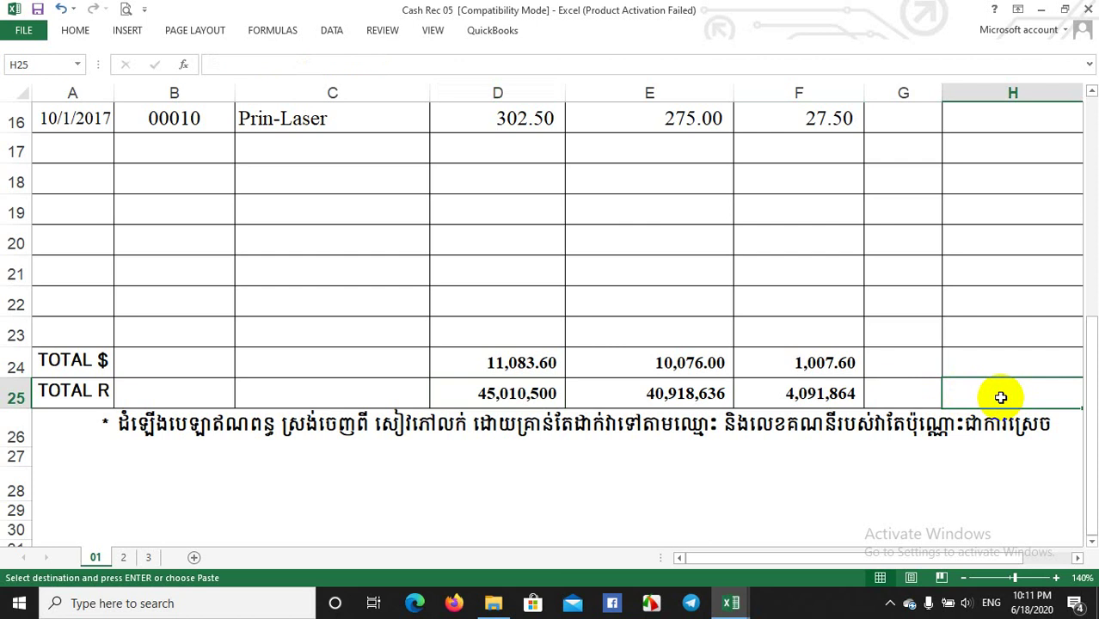
text(\)
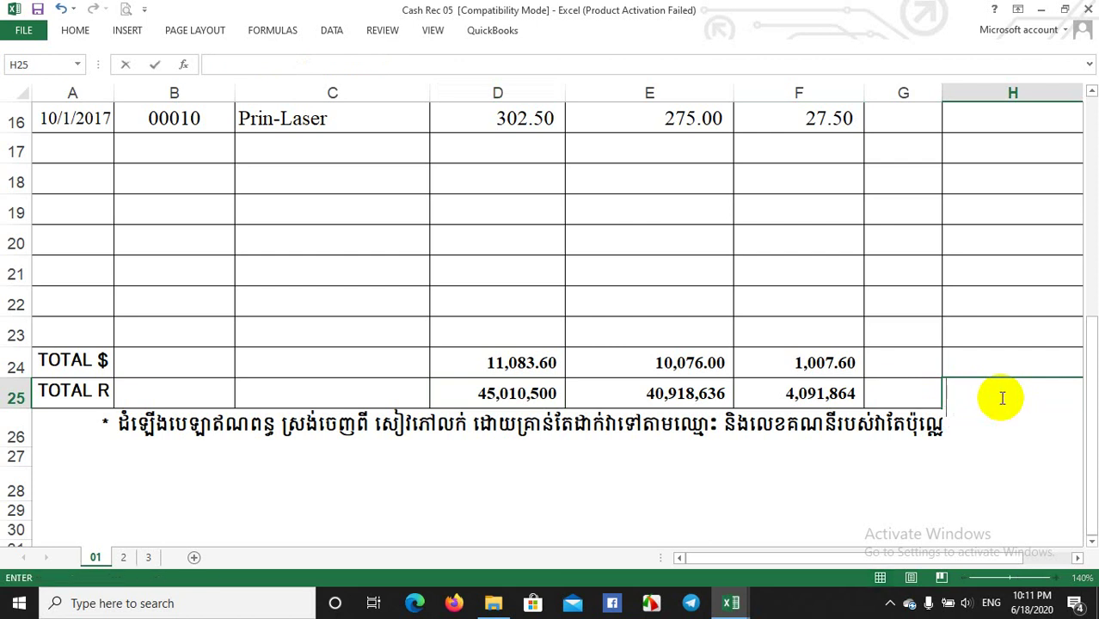
text(sum)
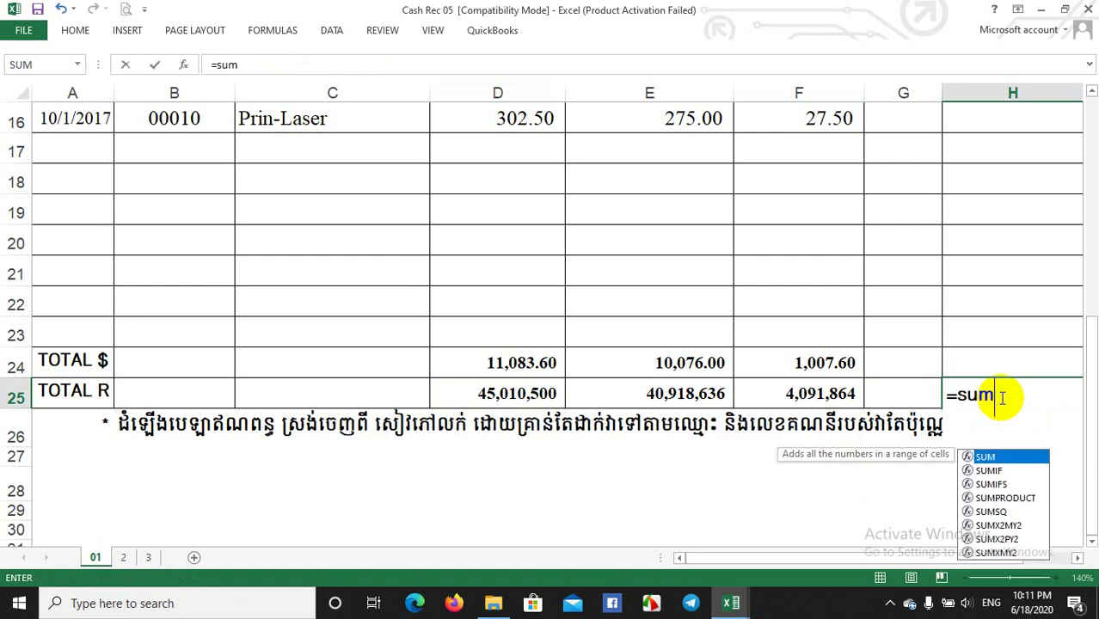
text(()
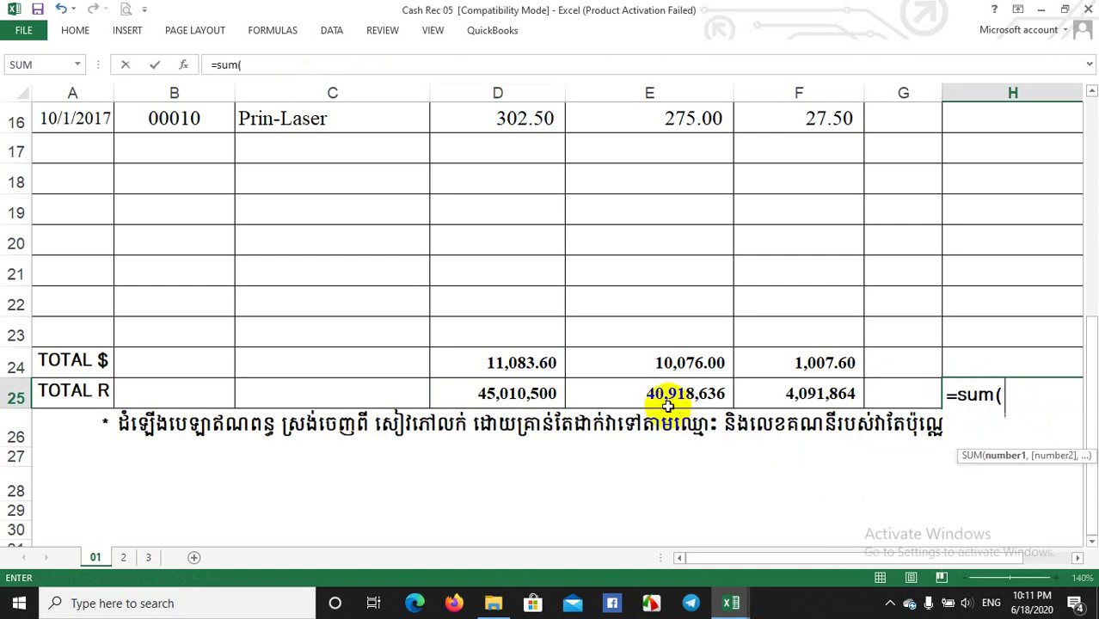
click(630, 390)
drag(630, 390, 776, 395)
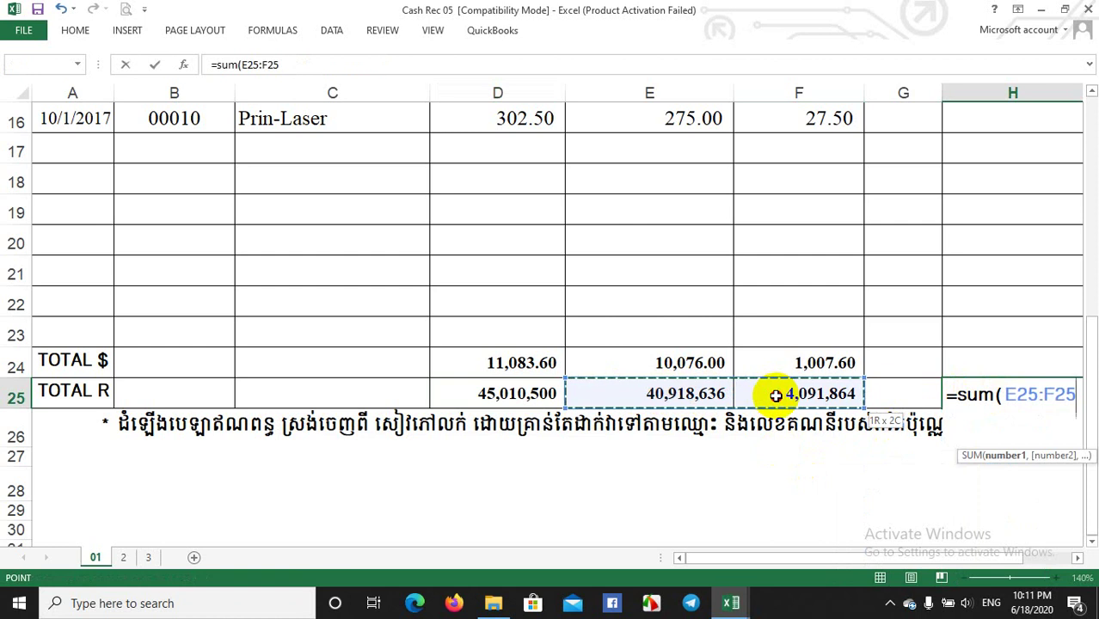
text())
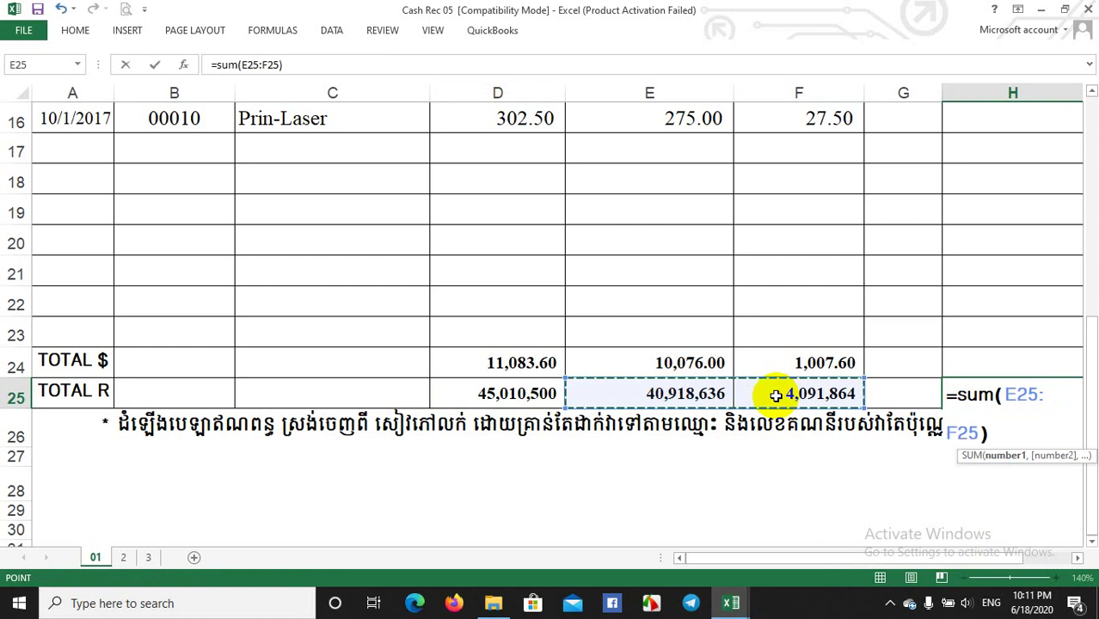
key(Return)
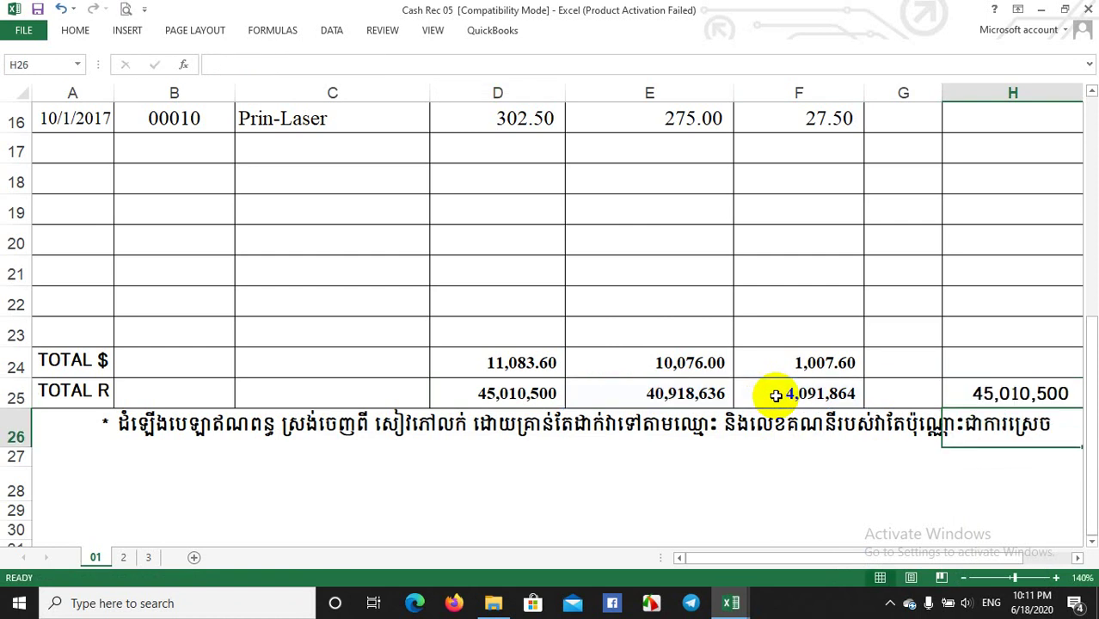
Compare the Cash on hand riel total in D25 with the balance check in H25, and clear the check formula.
click(465, 398)
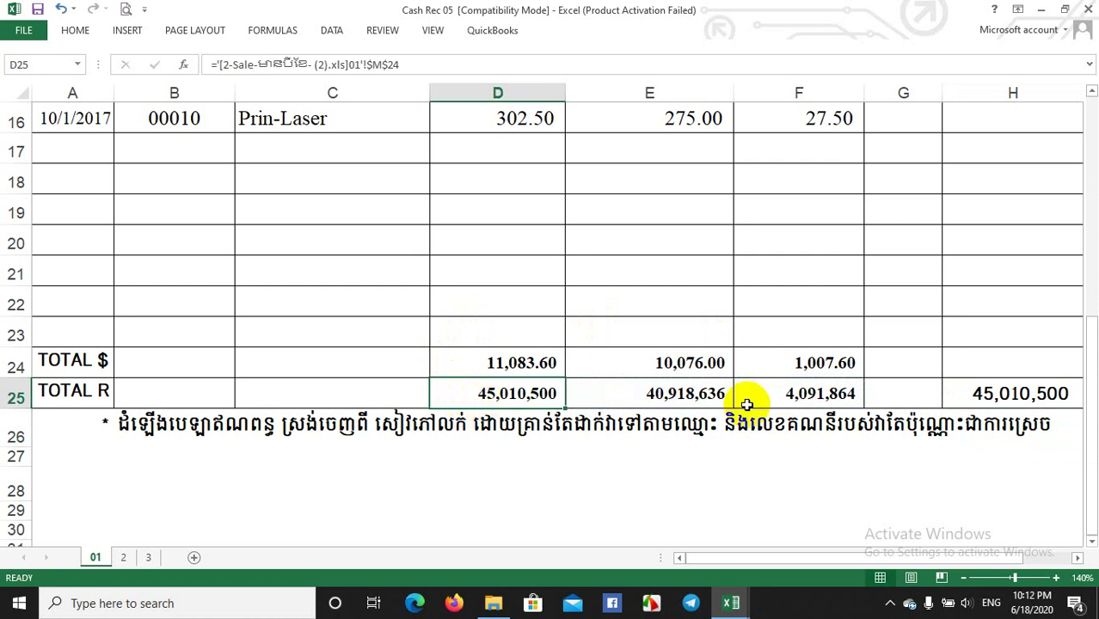
click(985, 394)
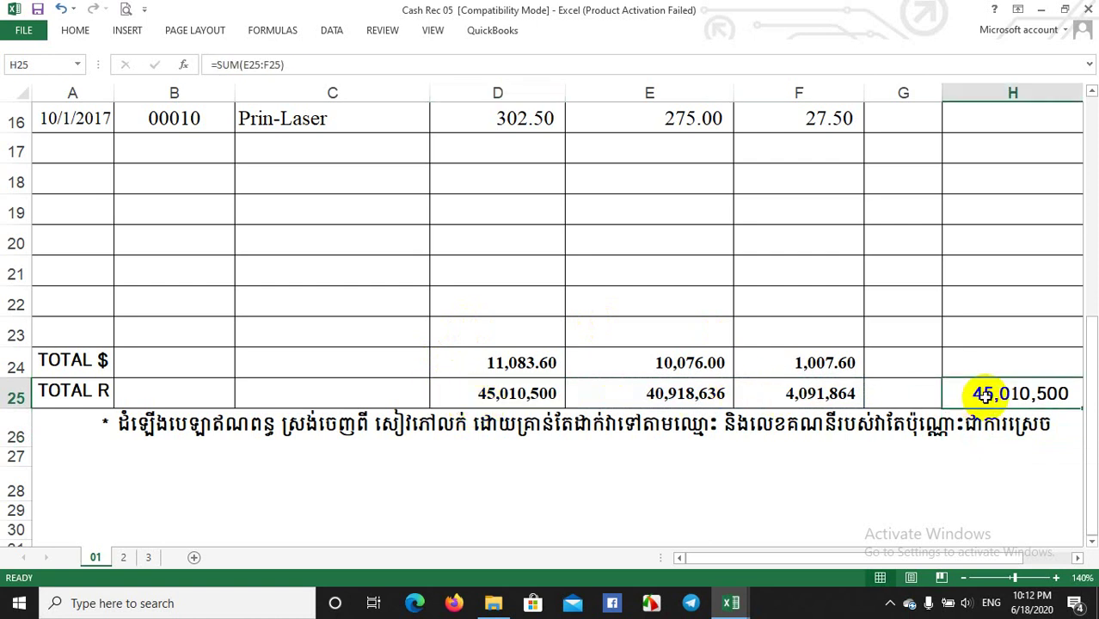
key(Delete)
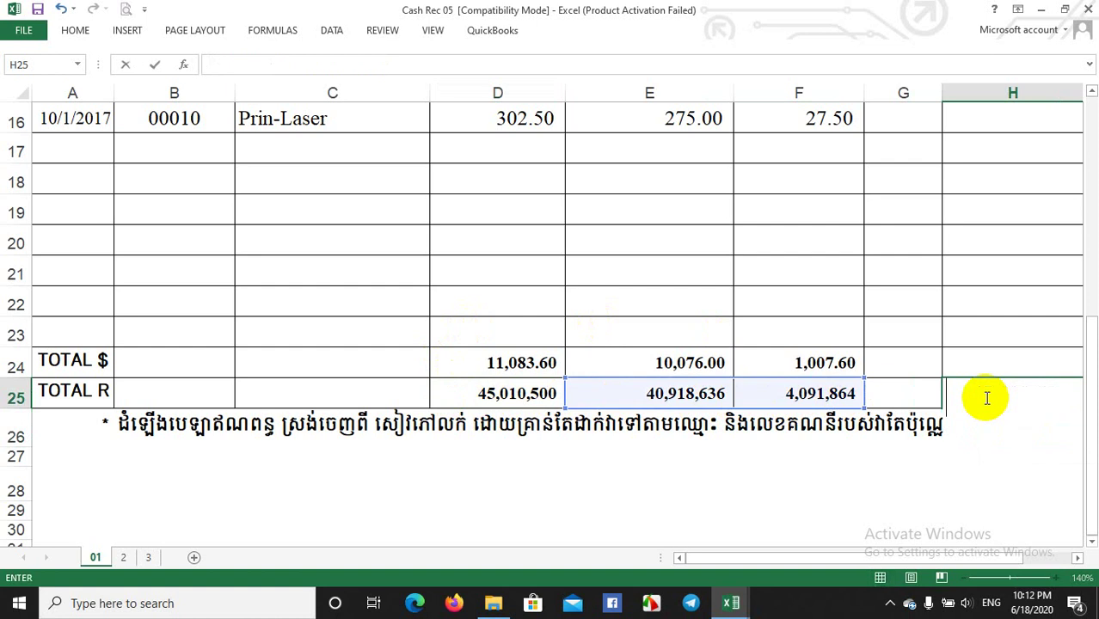
click(716, 297)
click(634, 238)
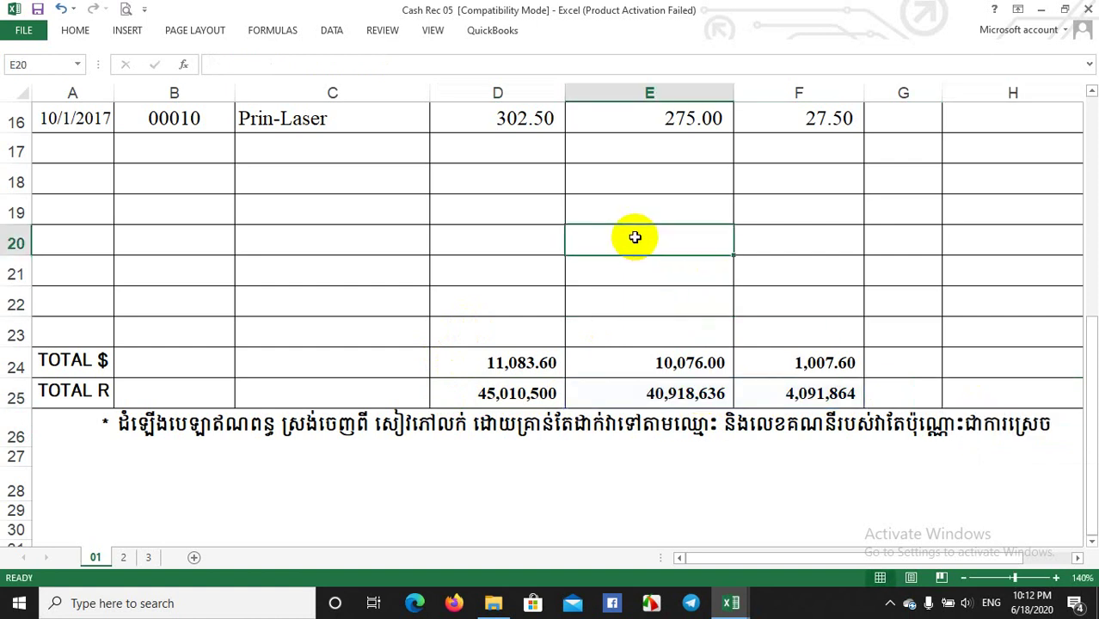
Open the February journal on sheet 2 of Cash Rec 05, and the February sales record on sheet 02 of the 2-Sale workbook.
scroll(635, 237, up, 5)
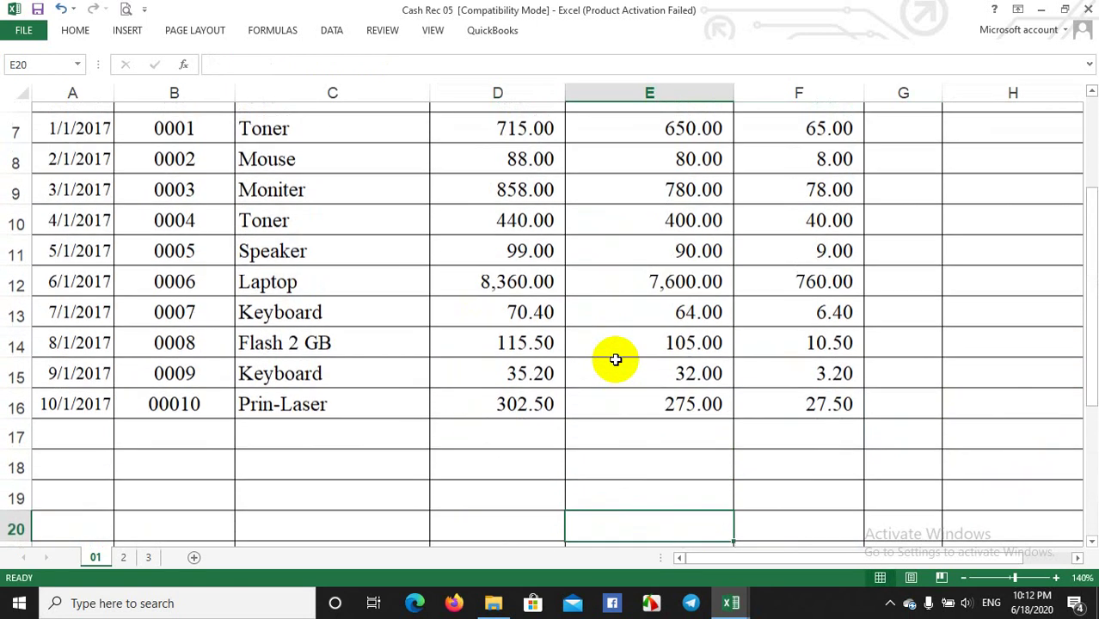
scroll(615, 359, up, 1)
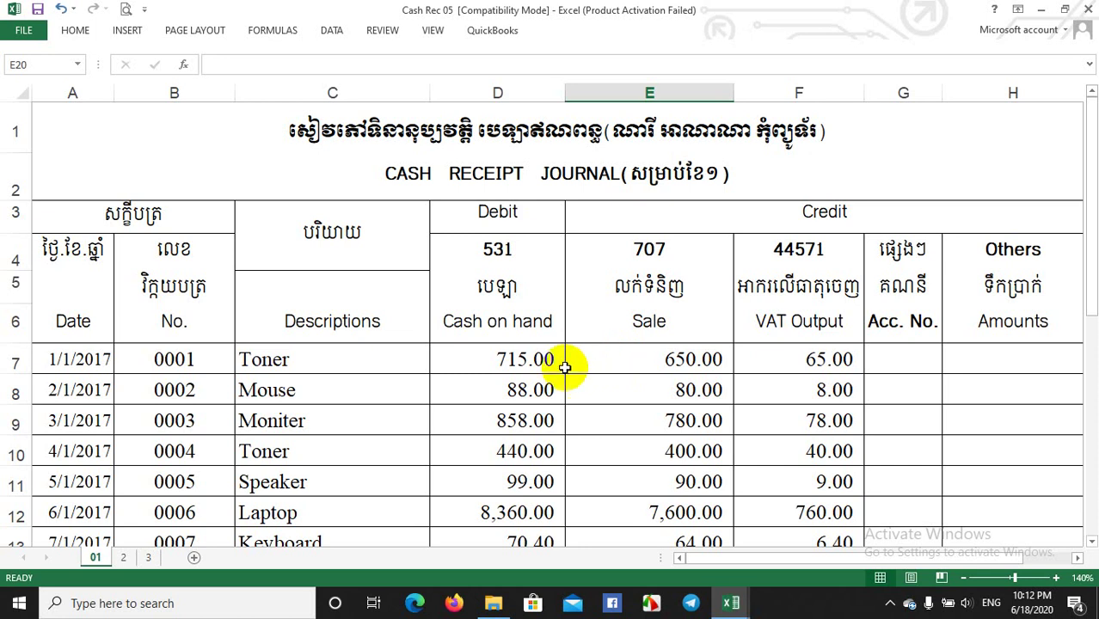
click(124, 559)
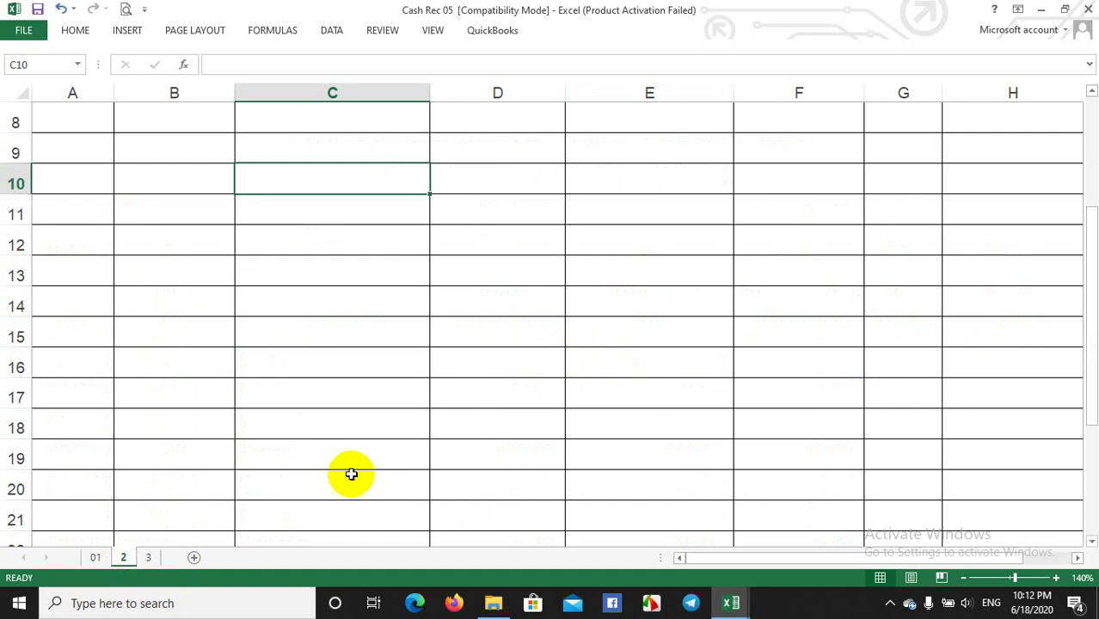
scroll(352, 475, up, 3)
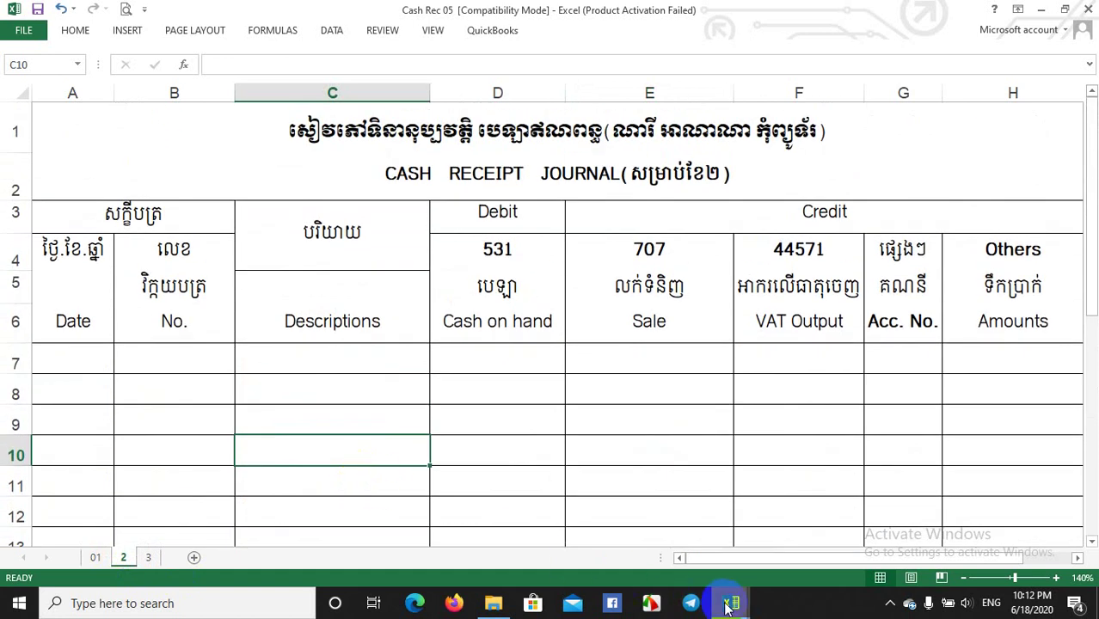
mouse_move(727, 606)
click(765, 557)
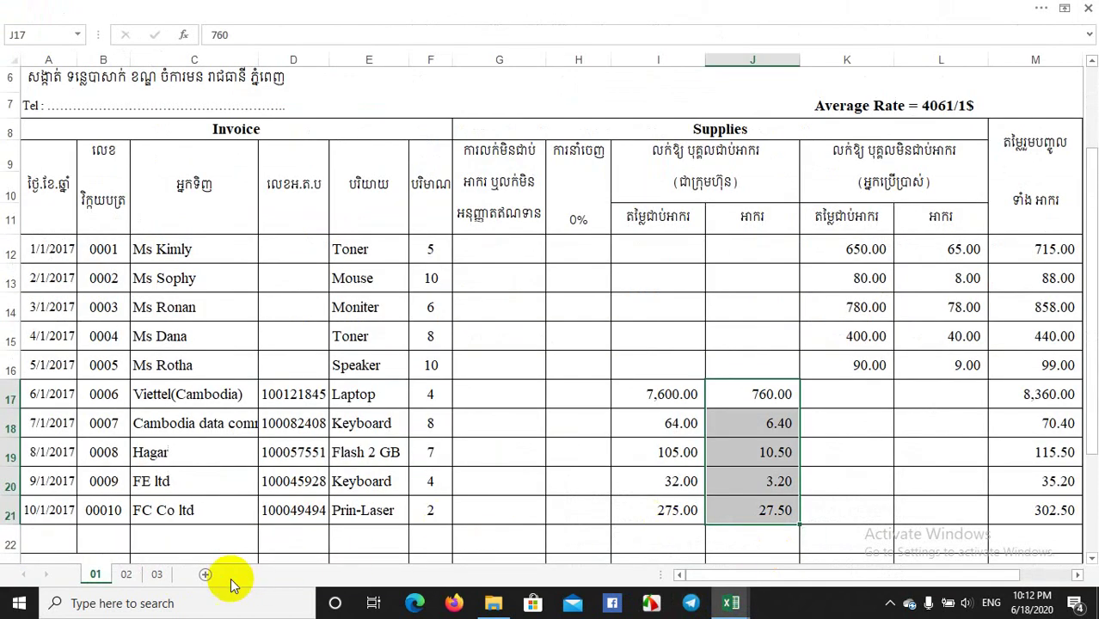
click(127, 575)
click(557, 438)
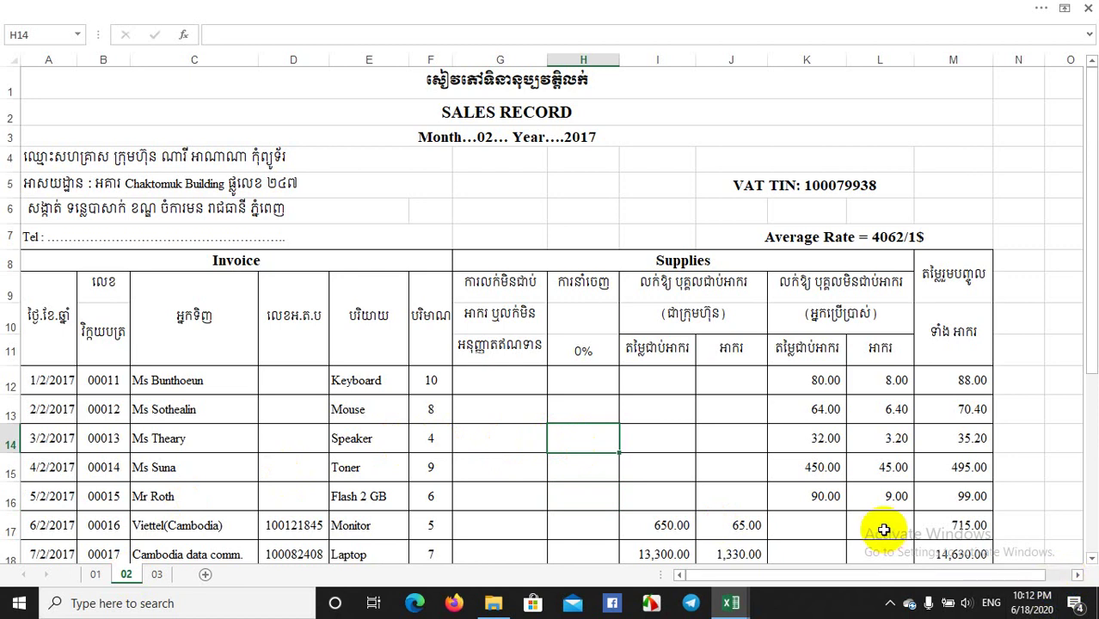
Examine the February sales record's invoice entries, taxable amount and tax columns, and Total $ and Total R rows.
click(1029, 12)
click(1026, 103)
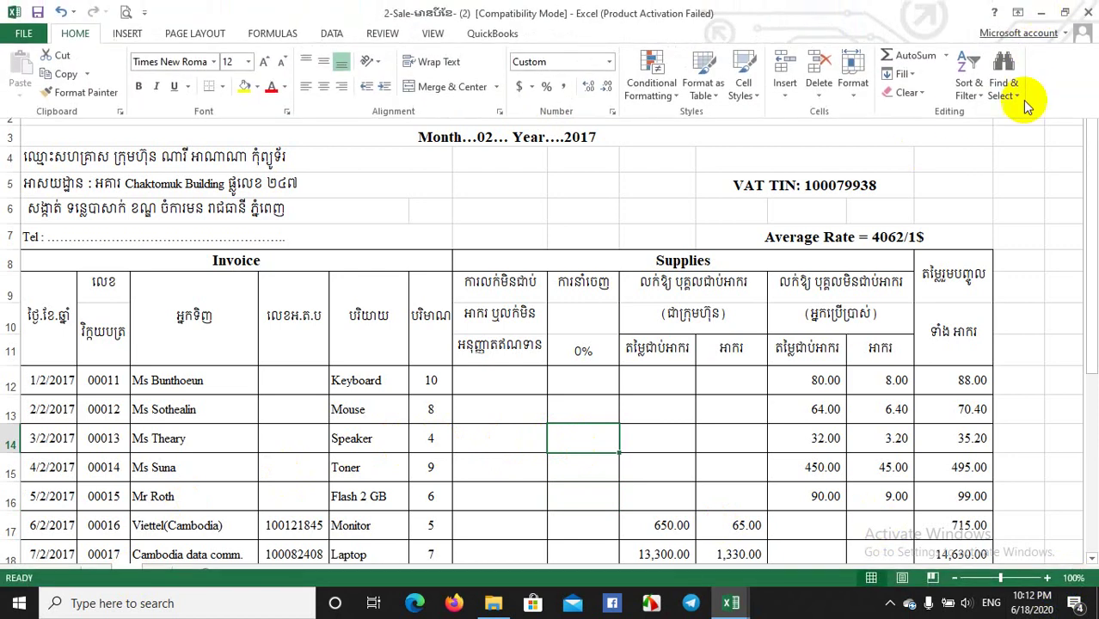
click(1047, 577)
click(1047, 578)
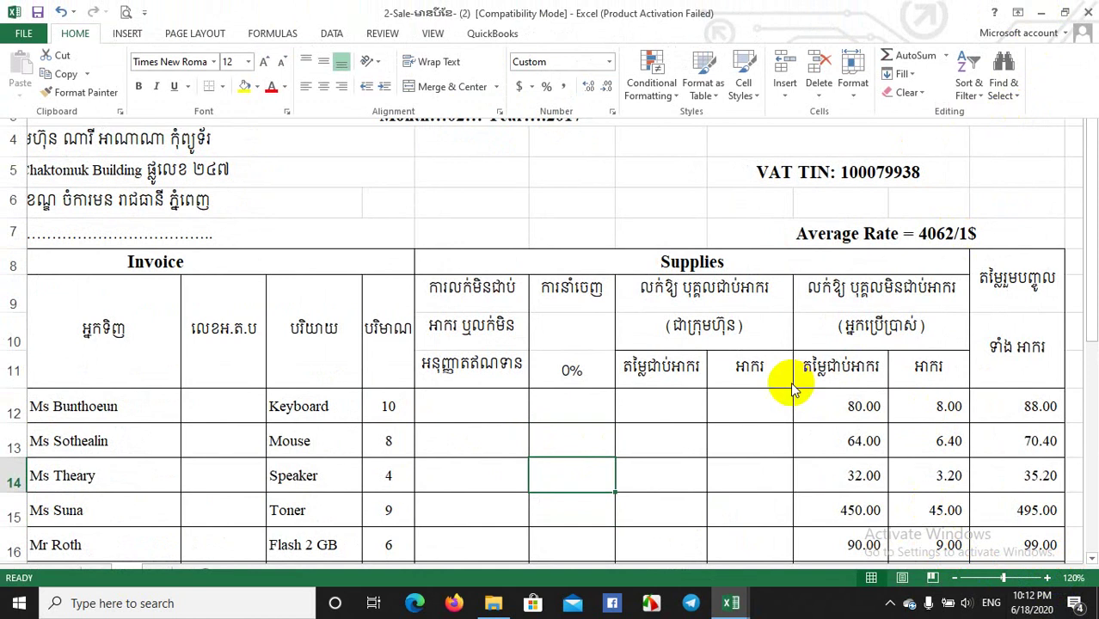
click(584, 464)
drag(771, 576, 730, 572)
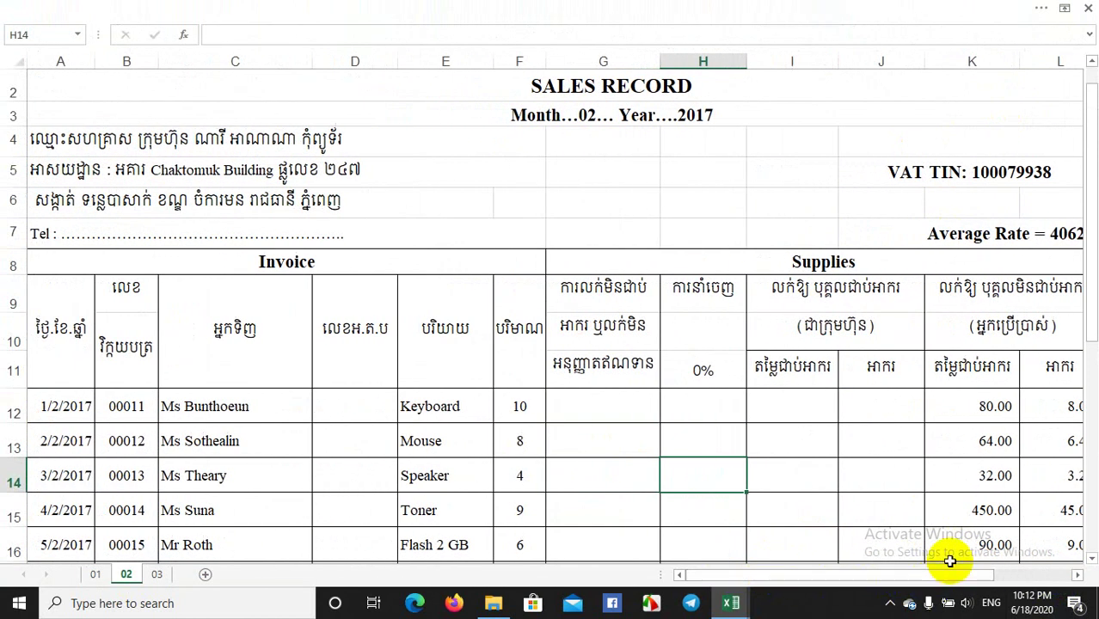
scroll(953, 547, down, 2)
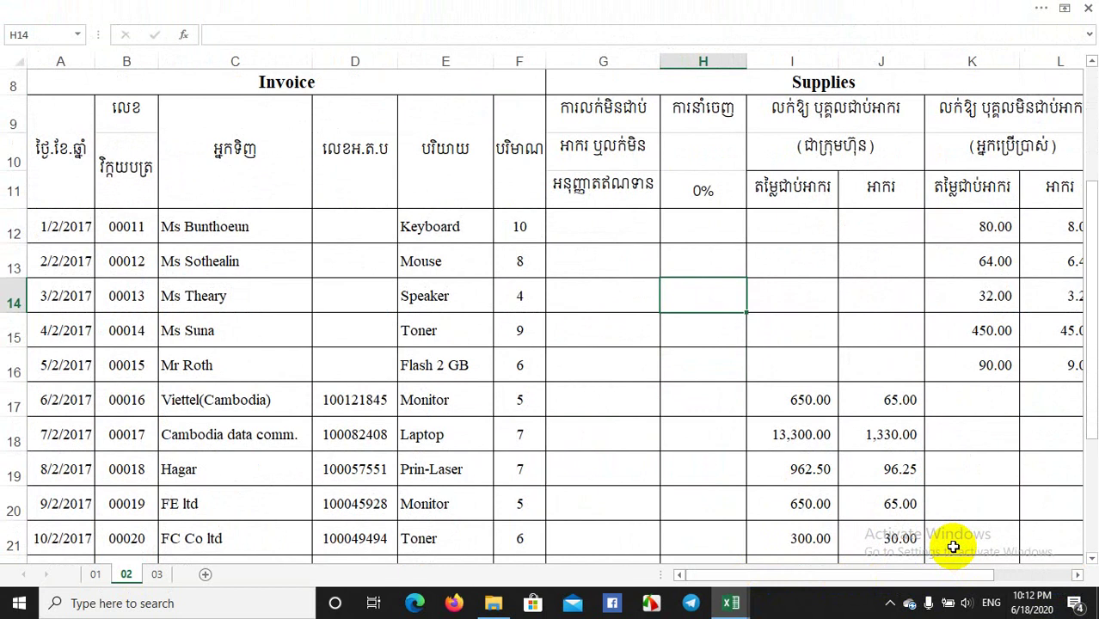
click(1040, 9)
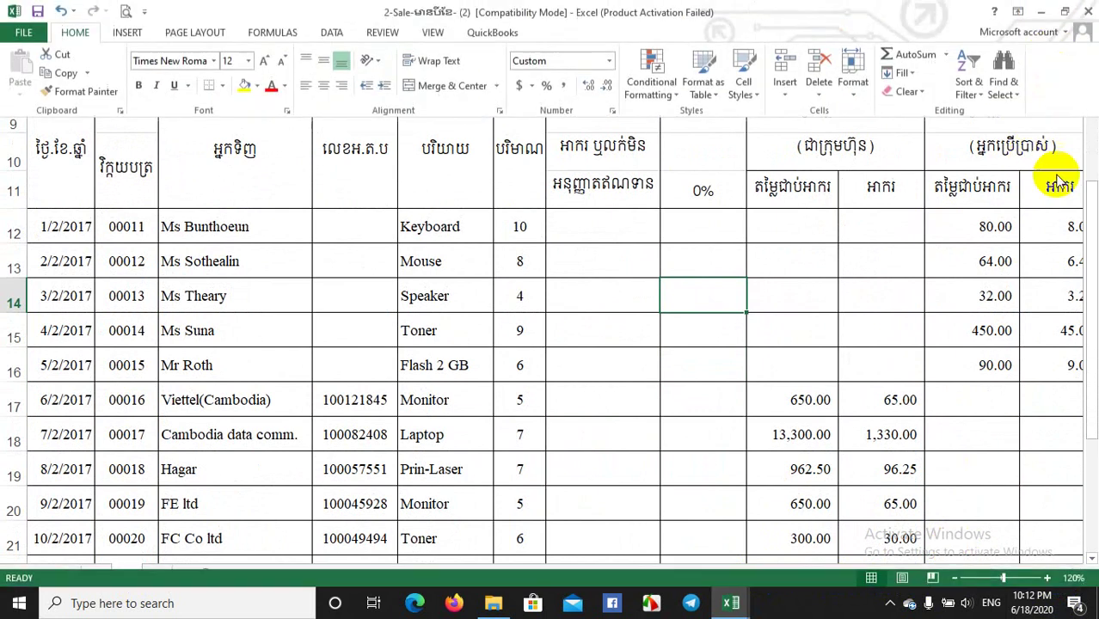
click(955, 579)
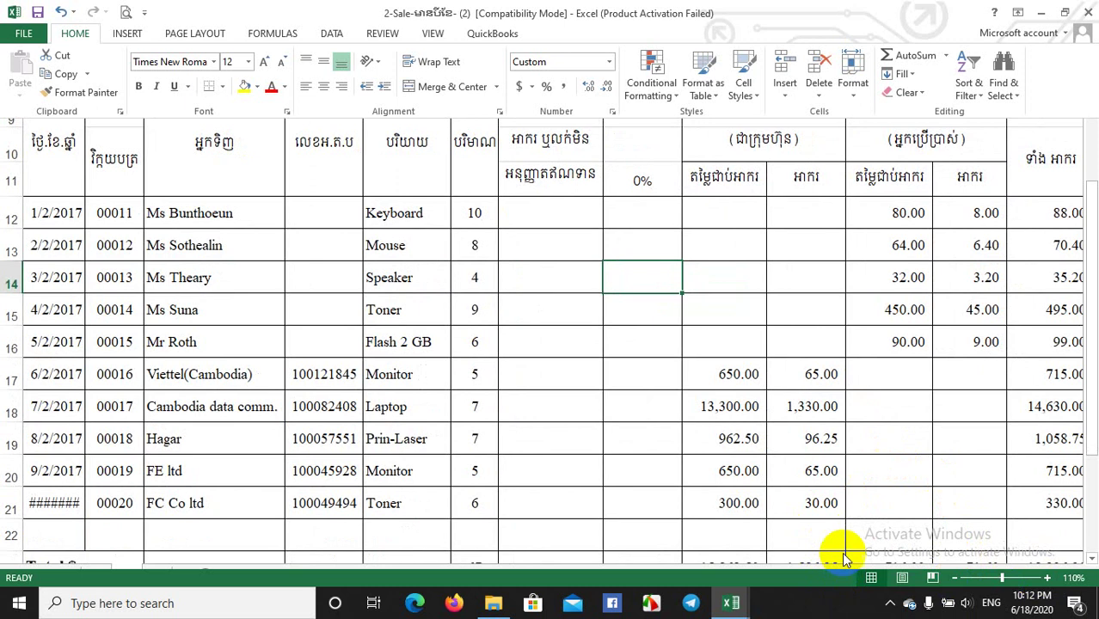
click(844, 488)
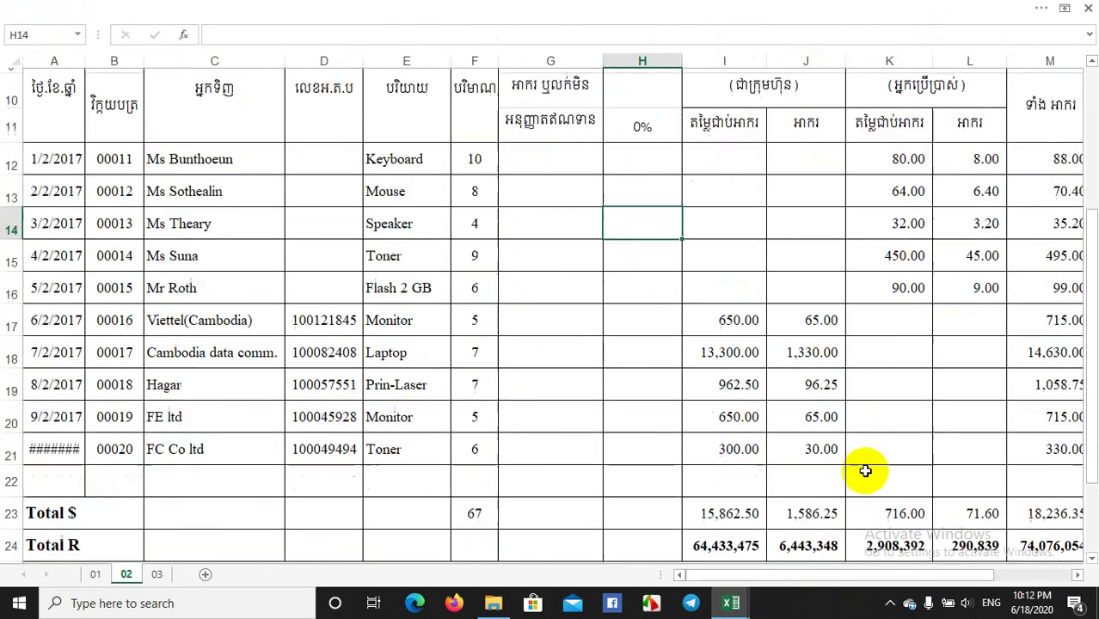
scroll(865, 471, down, 1)
scroll(867, 469, up, 2)
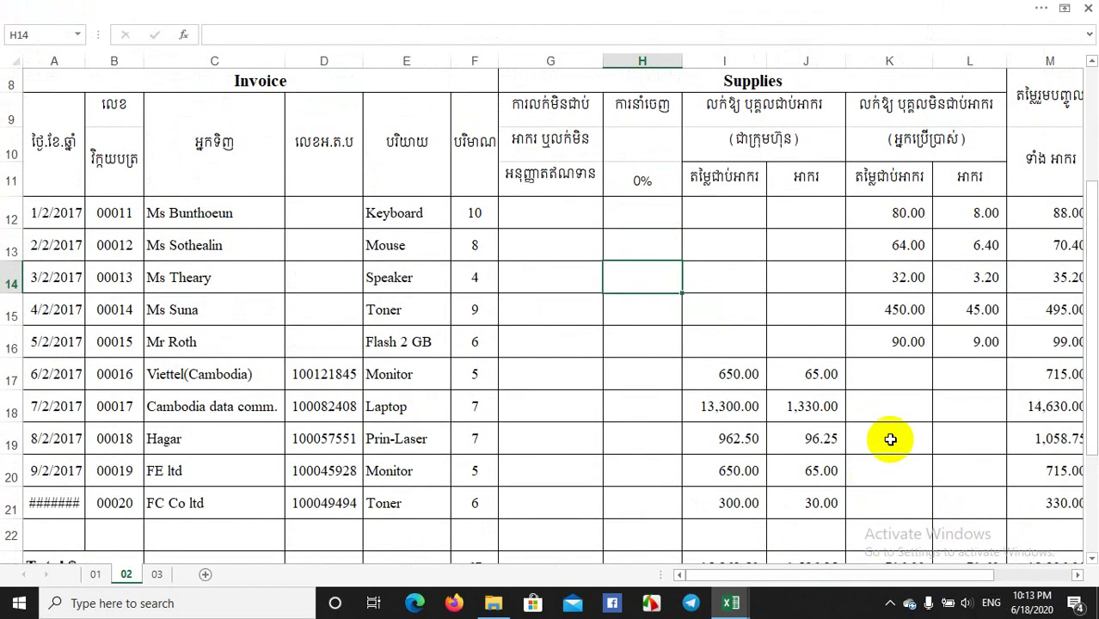
scroll(885, 442, up, 3)
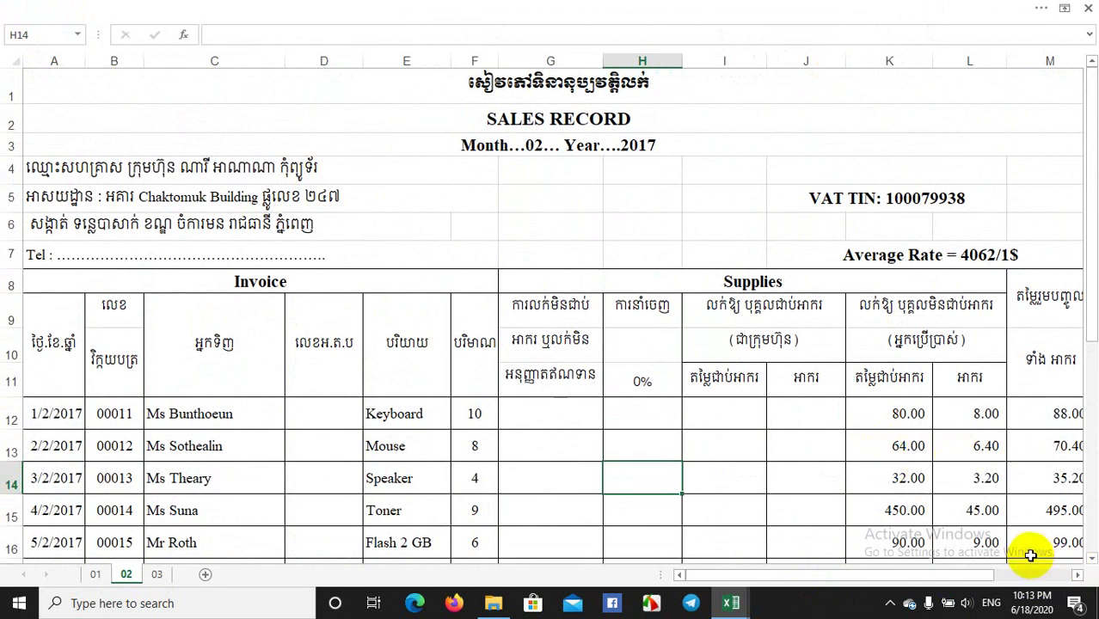
click(1041, 8)
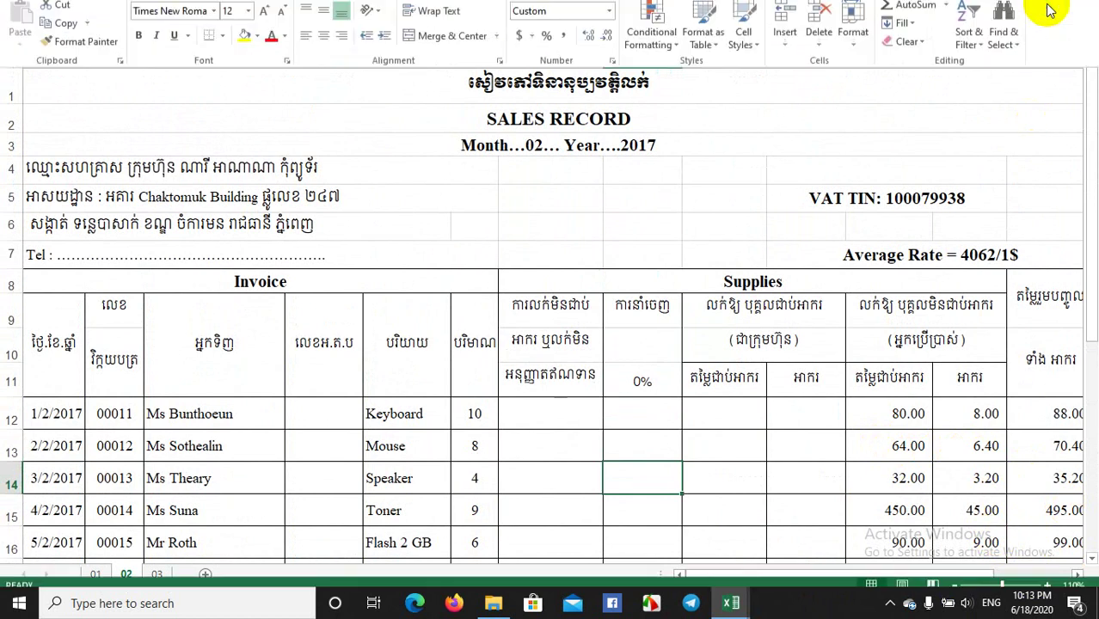
click(955, 579)
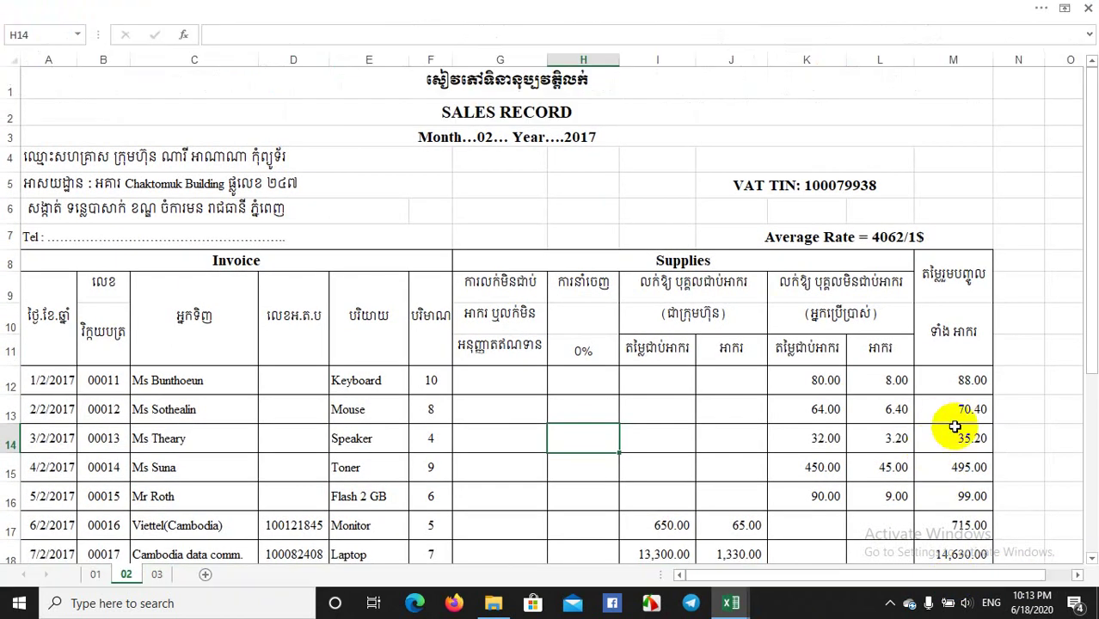
scroll(687, 454, down, 2)
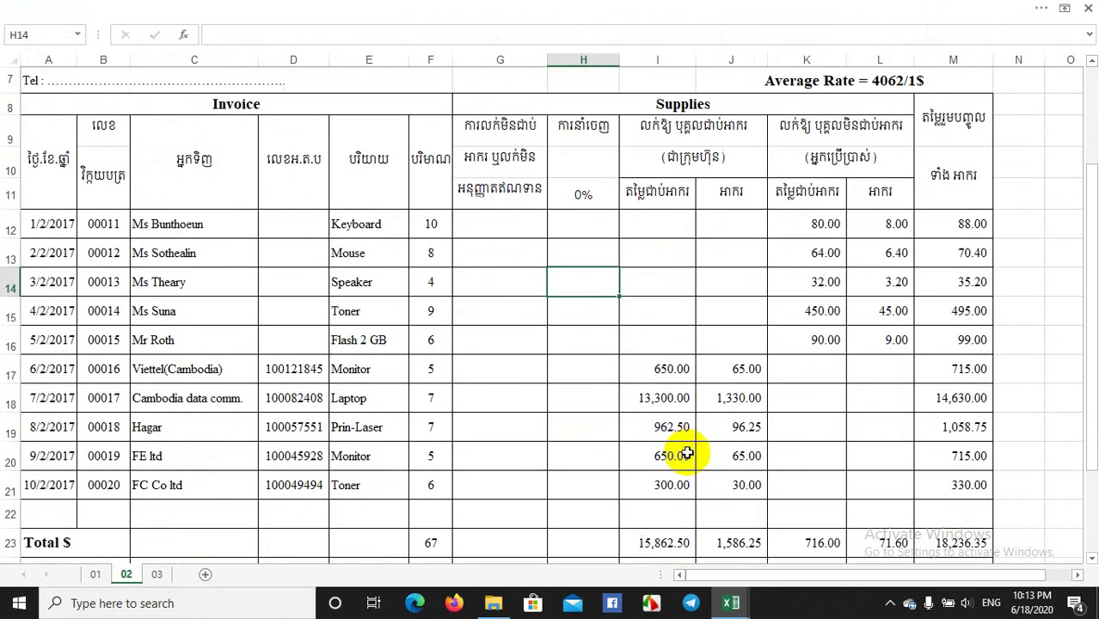
scroll(688, 453, up, 1)
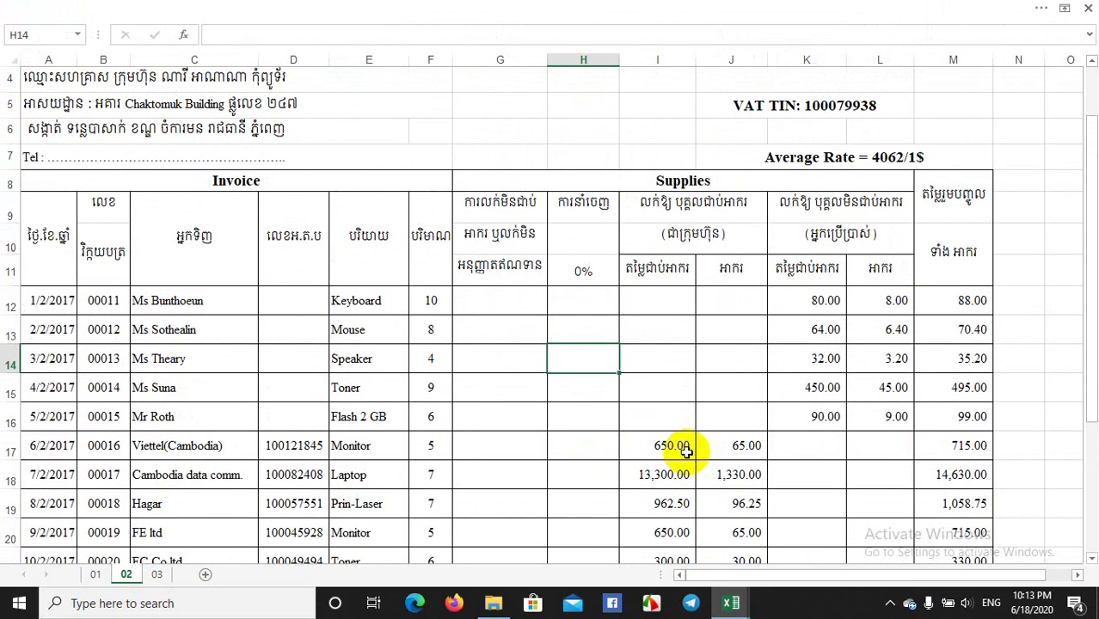
scroll(688, 453, up, 1)
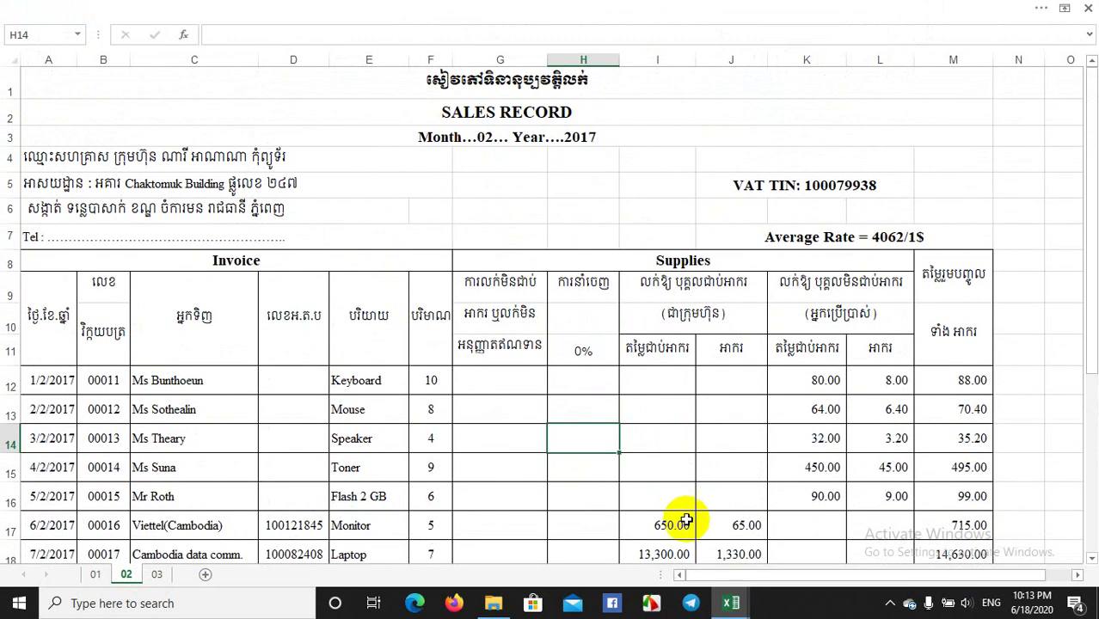
Switch back to sheet 2 of Cash Rec 05 and check its Date and invoice No. columns.
mouse_move(731, 604)
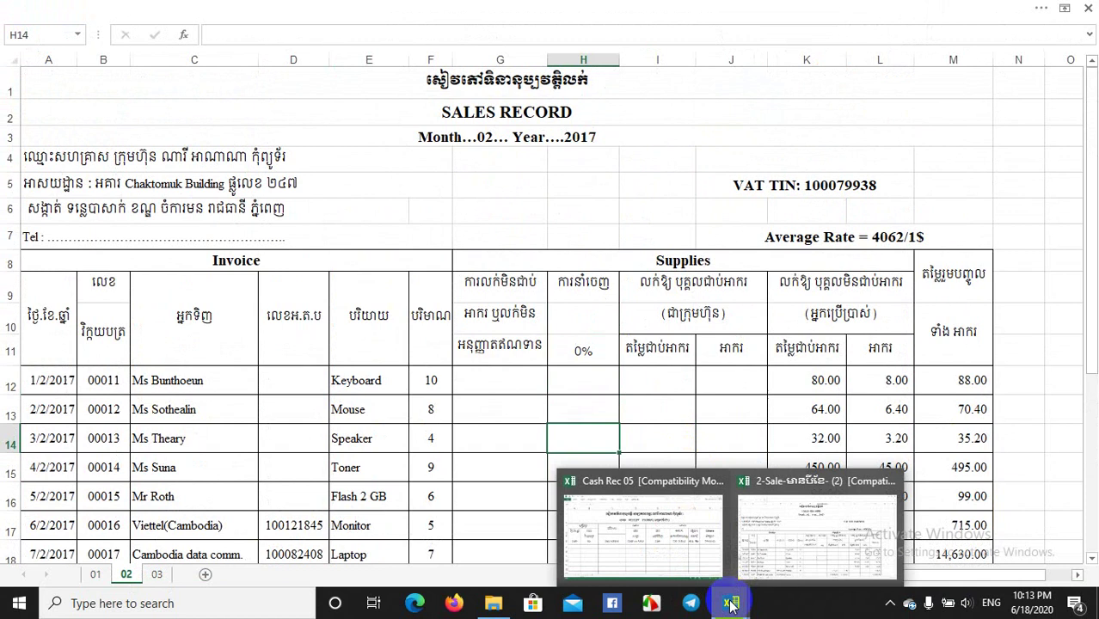
click(672, 514)
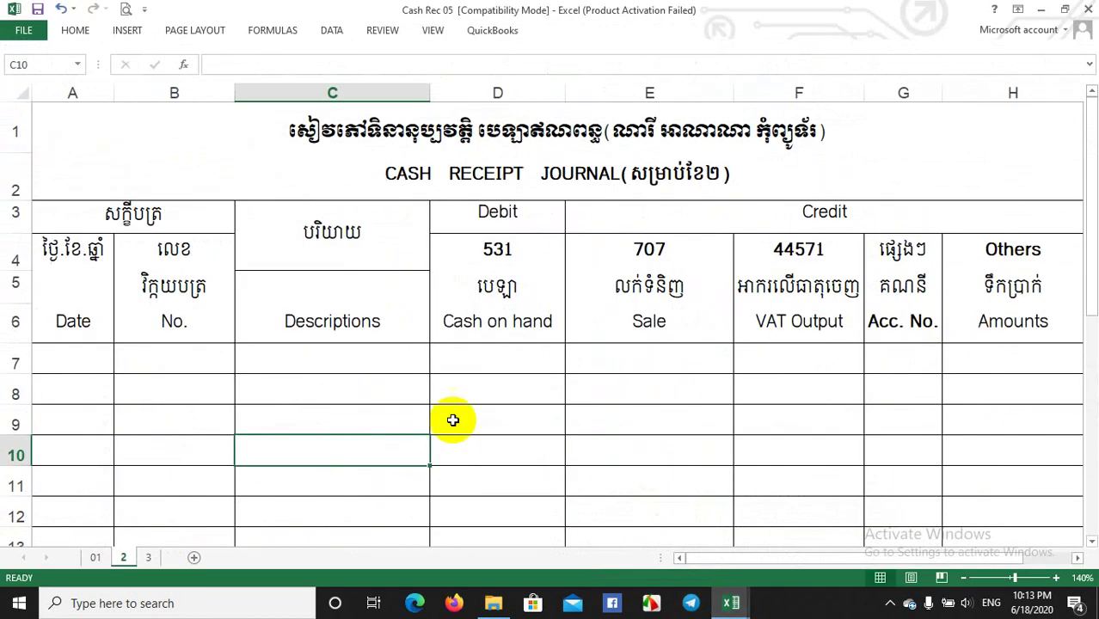
click(116, 361)
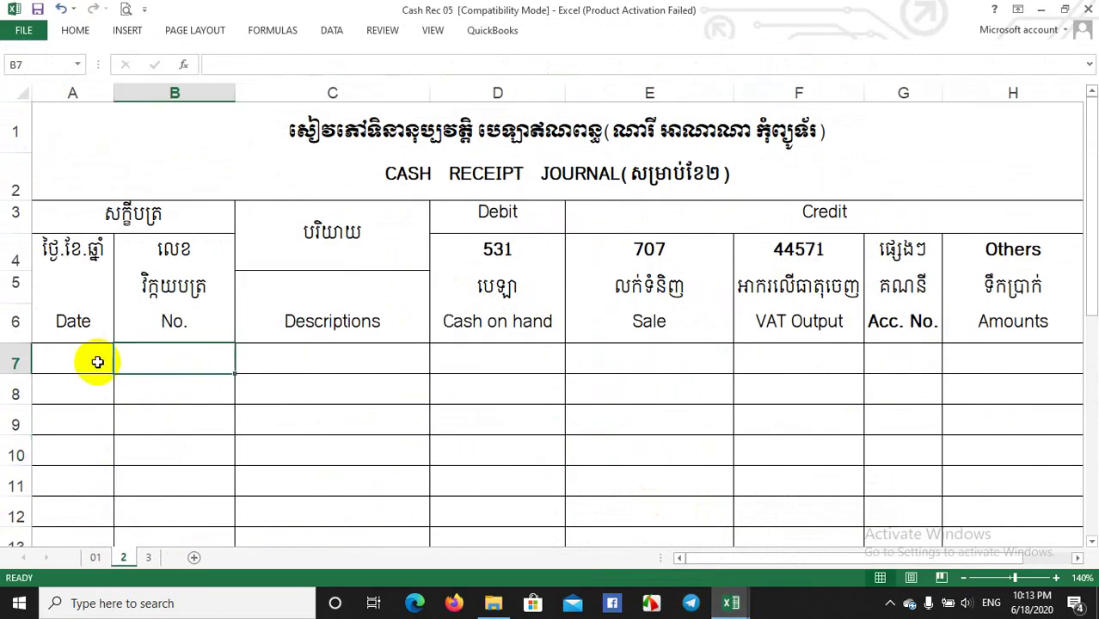
click(74, 290)
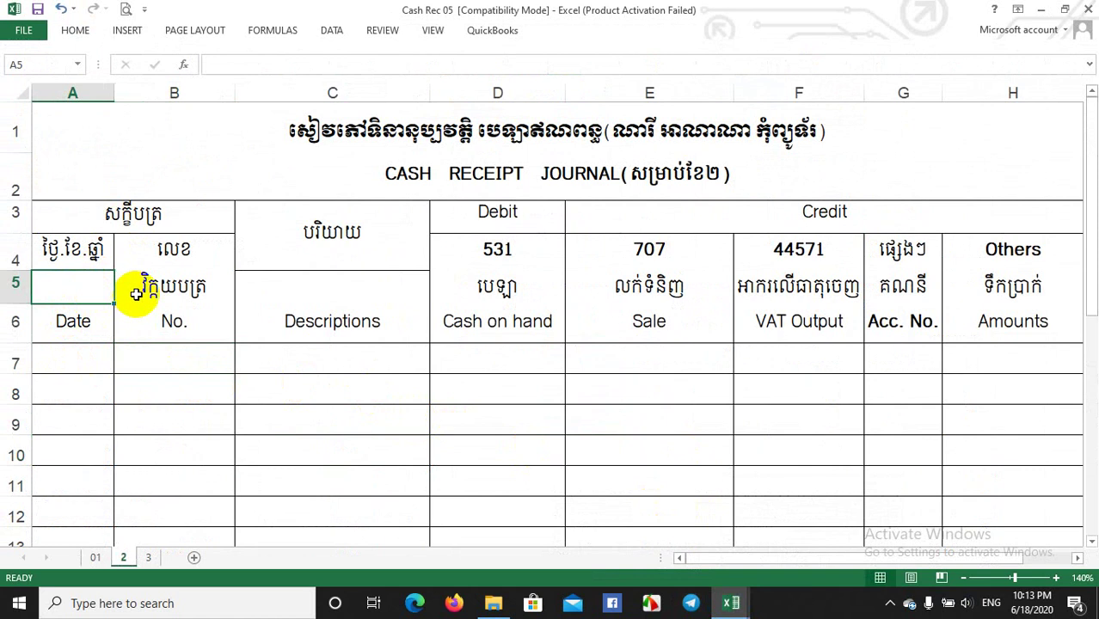
click(175, 284)
Copy the February dates and invoice numbers in A12:B21 of 2-Sale sheet 02 into Cash Rec 05 sheet 2, starting at A7.
click(748, 607)
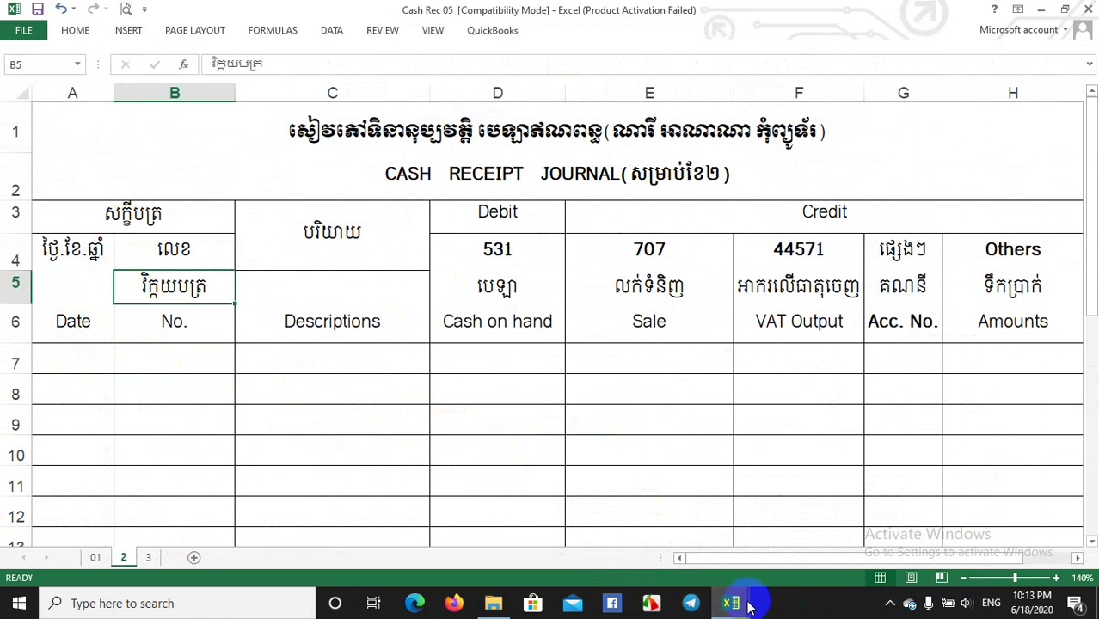
click(804, 525)
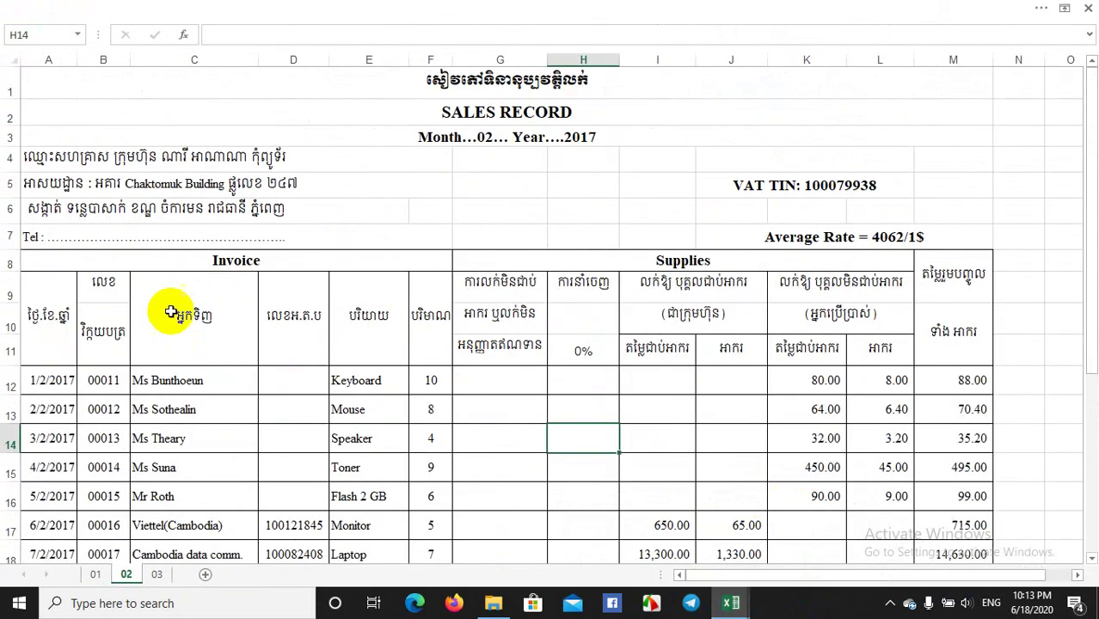
drag(38, 378, 86, 514)
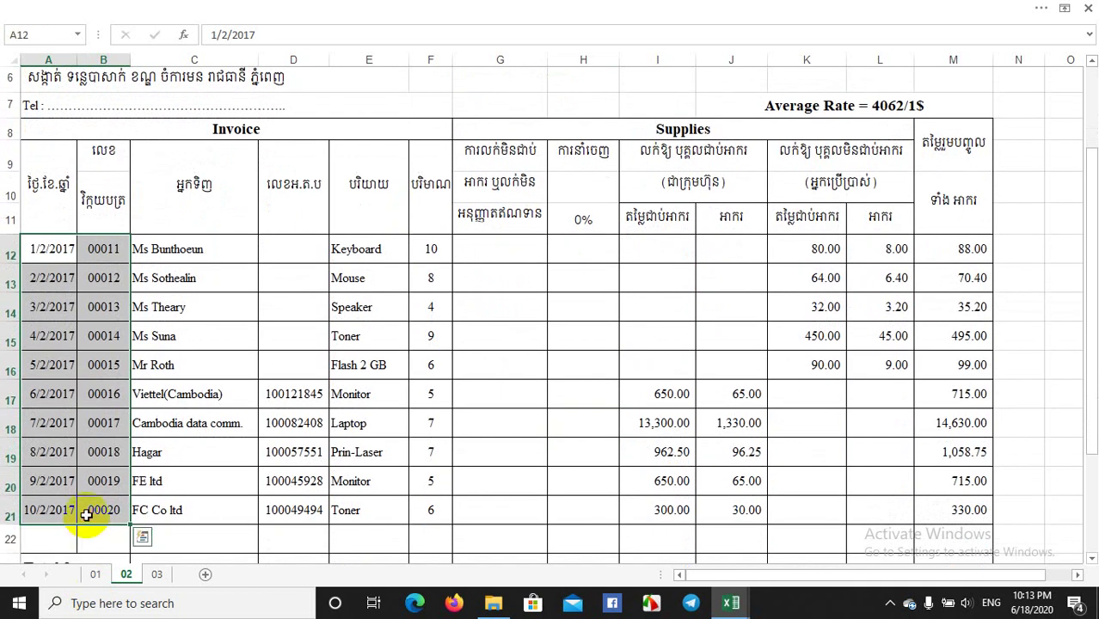
key(ctrl+c)
click(725, 607)
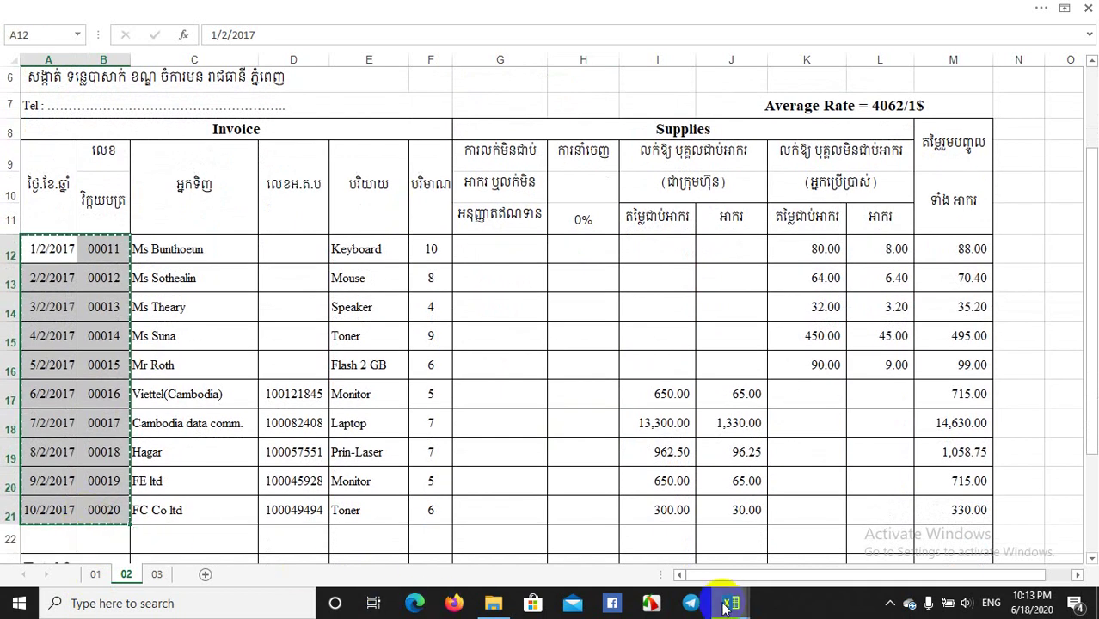
click(658, 559)
click(56, 363)
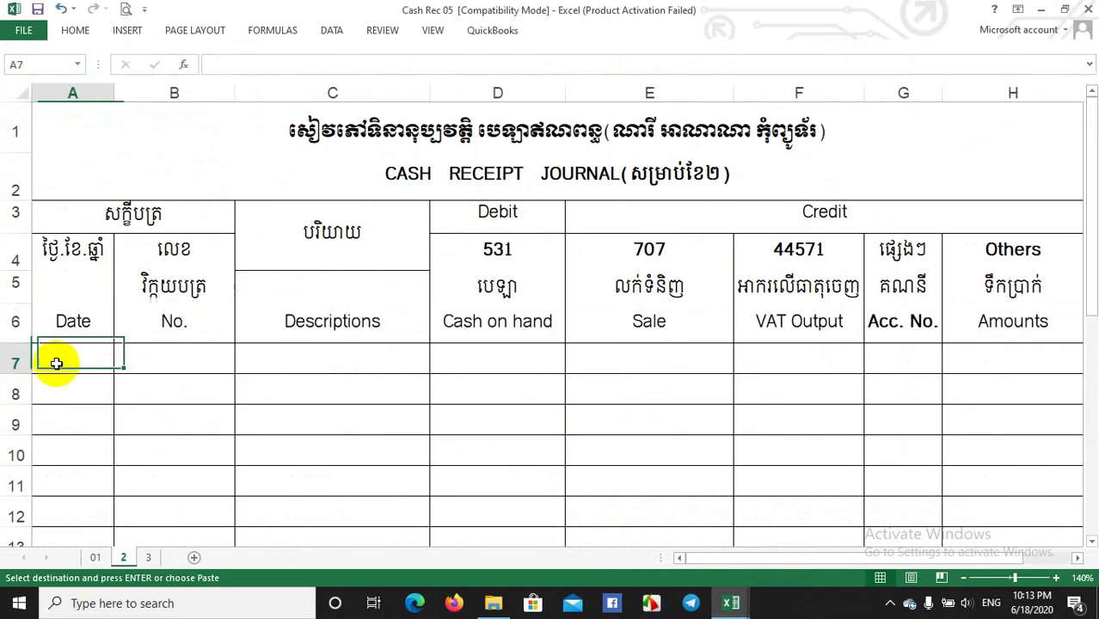
key(ctrl+v)
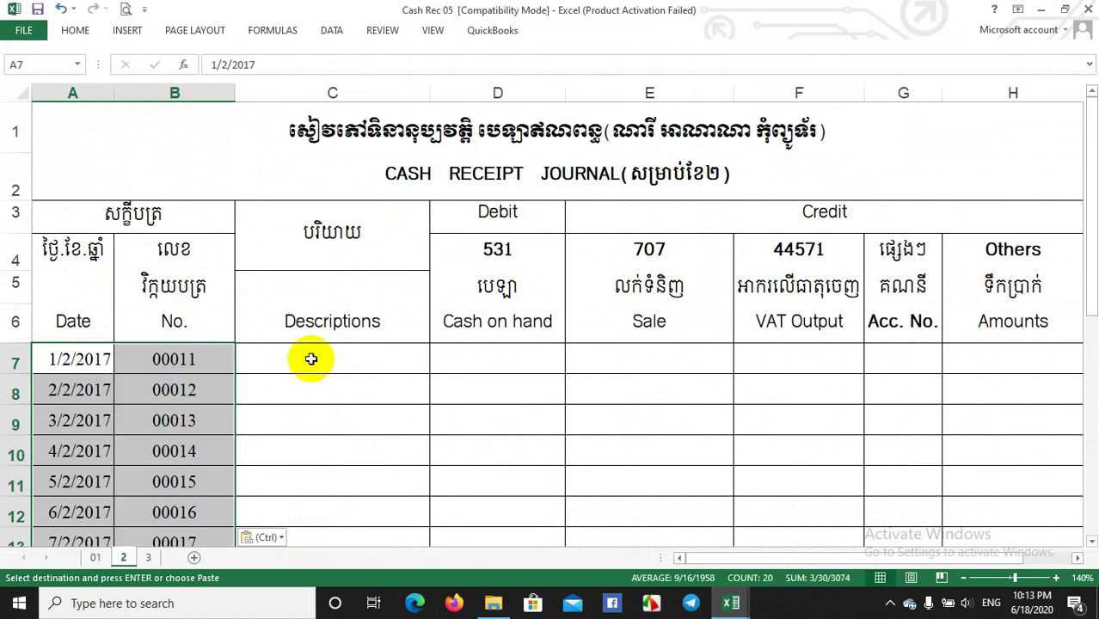
click(310, 358)
scroll(431, 394, down, 2)
scroll(430, 394, up, 2)
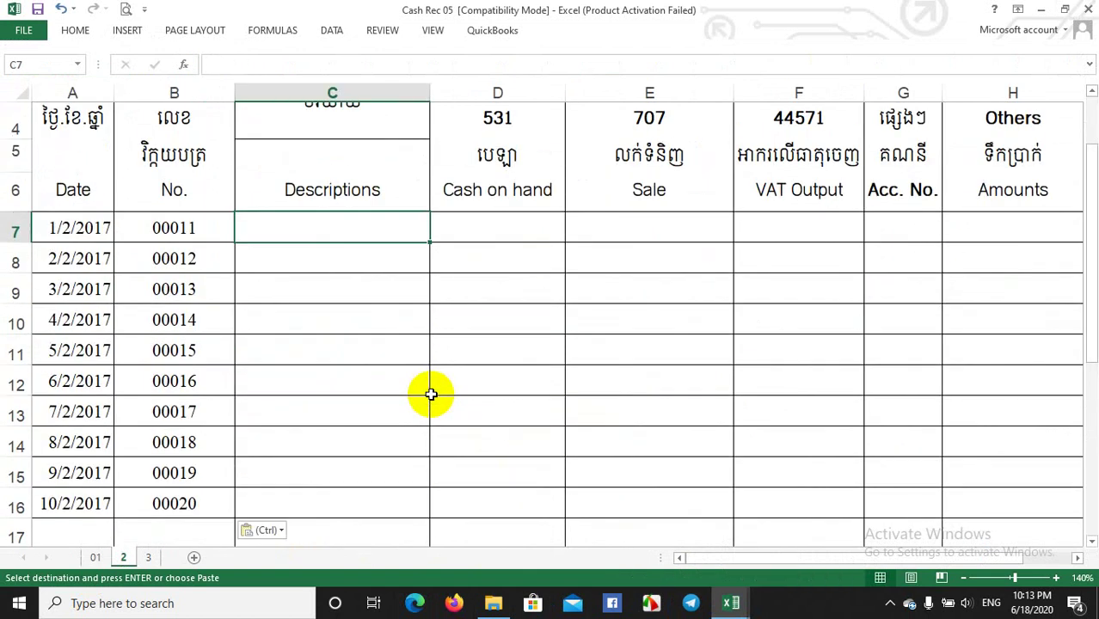
Copy the product descriptions in E12:E21 of 2-Sale sheet 02 into the Descriptions column of Cash Rec 05 sheet 2, starting at C7.
mouse_move(730, 603)
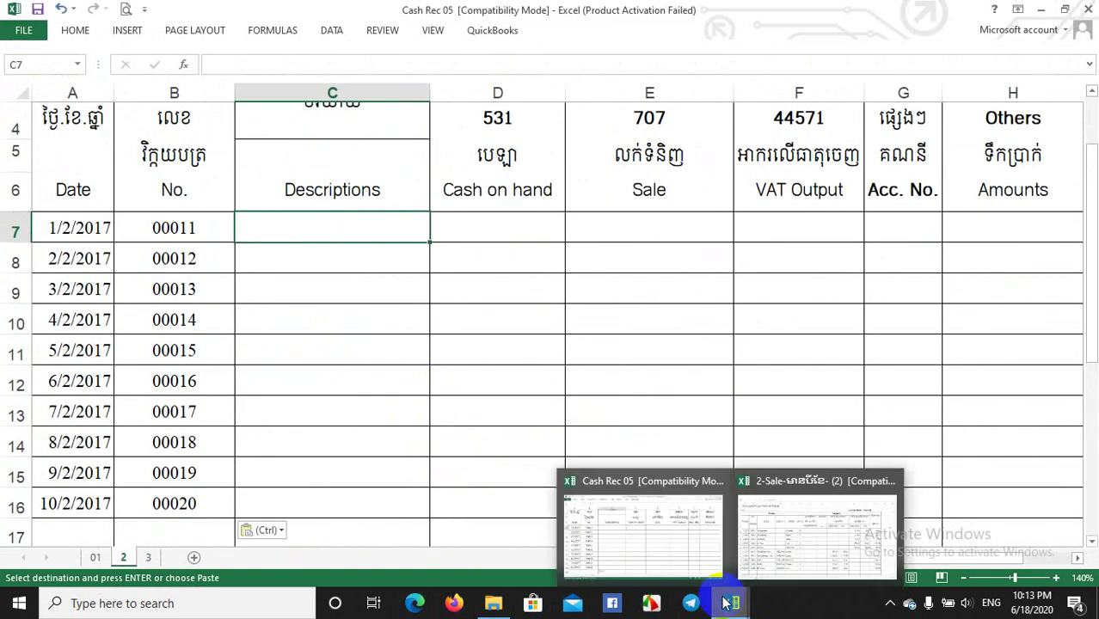
click(772, 534)
drag(355, 249, 353, 510)
key(ctrl+c)
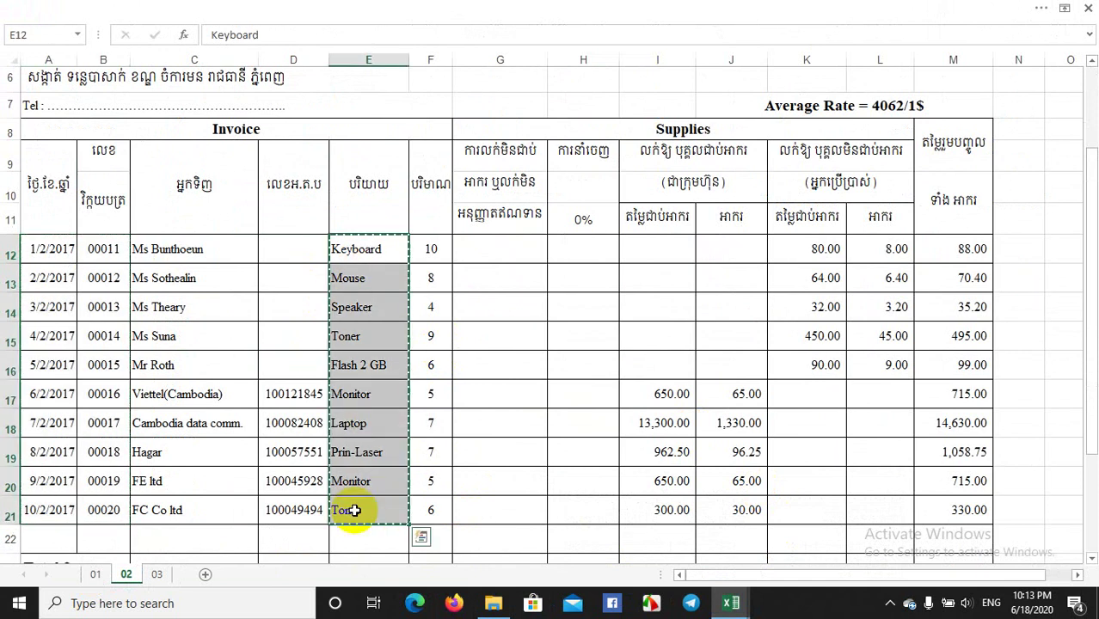
mouse_move(729, 602)
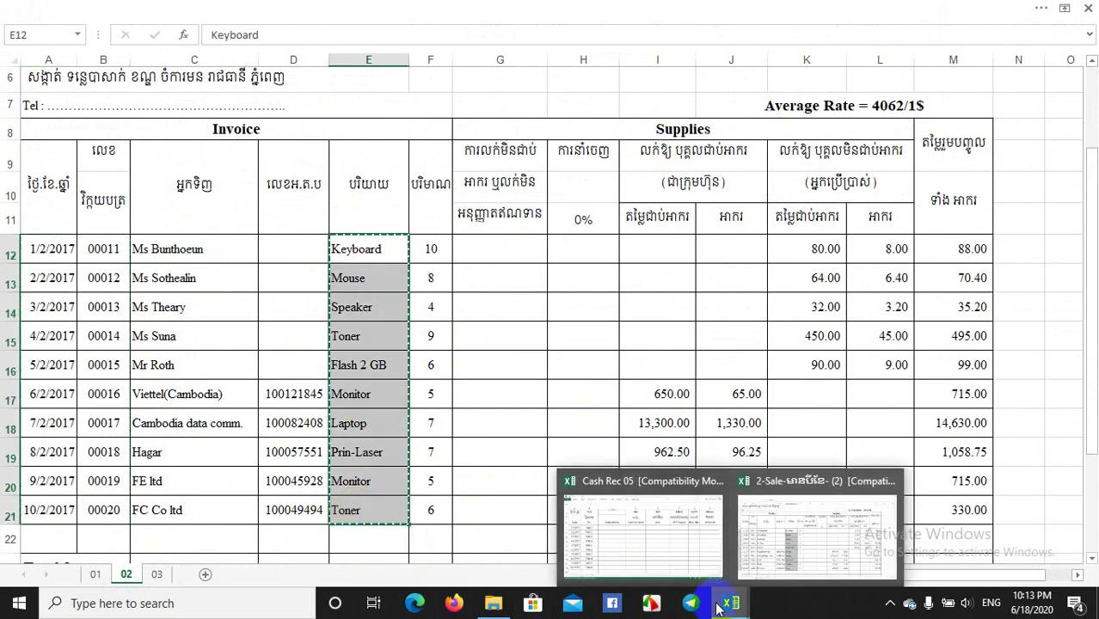
click(642, 560)
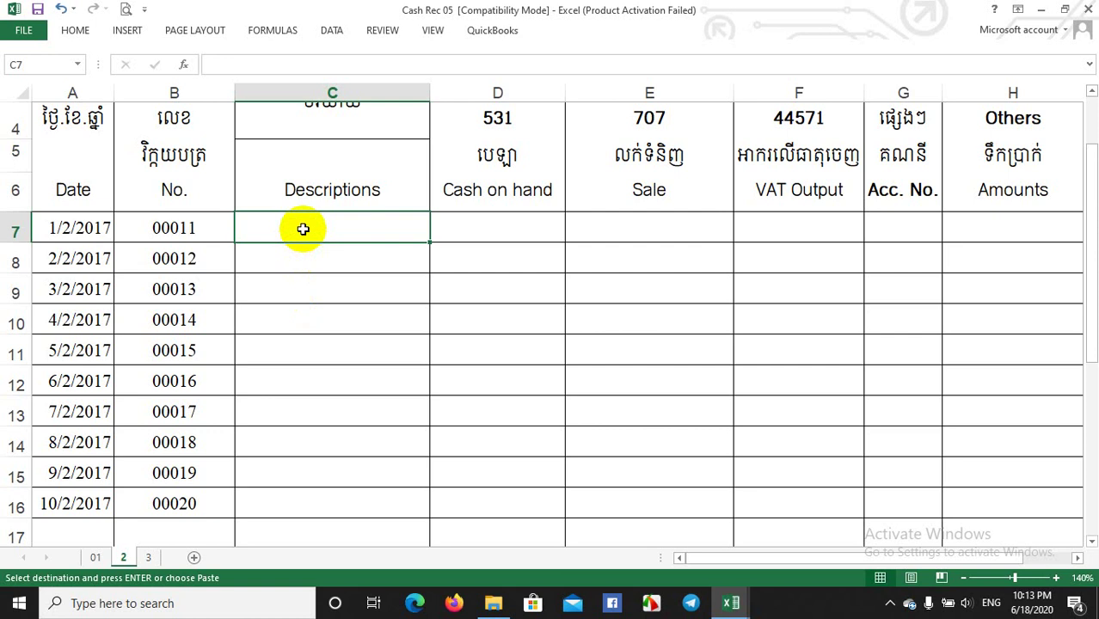
key(ctrl+v)
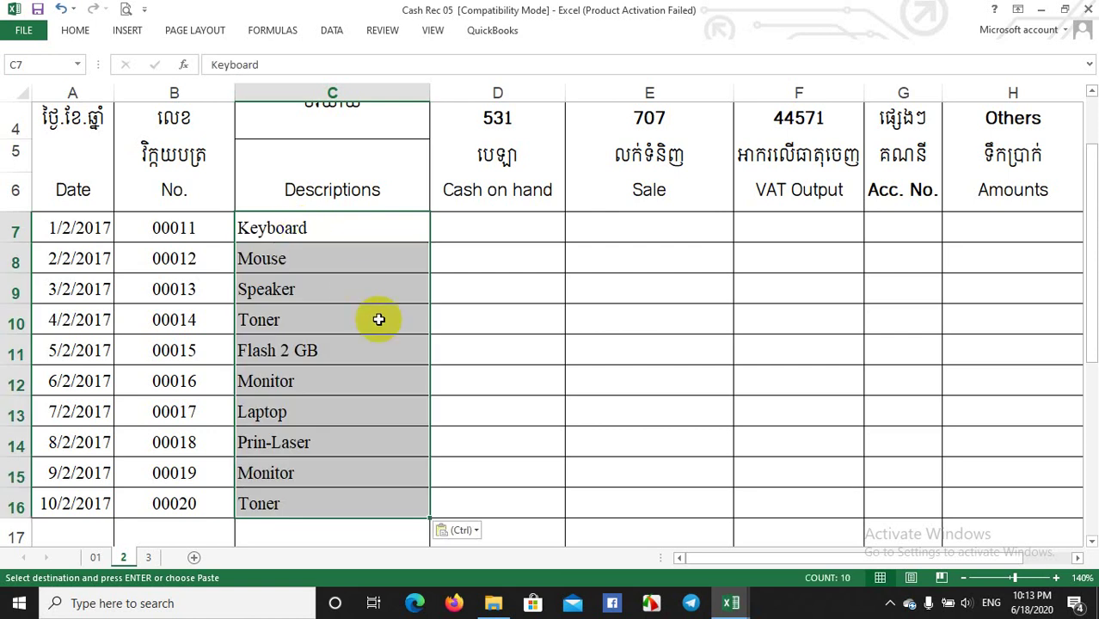
Copy the tax-inclusive totals in M12:M21 of 2-Sale sheet 02 into the Cash on hand column of Cash Rec 05 sheet 2, starting at D7.
drag(500, 226, 500, 257)
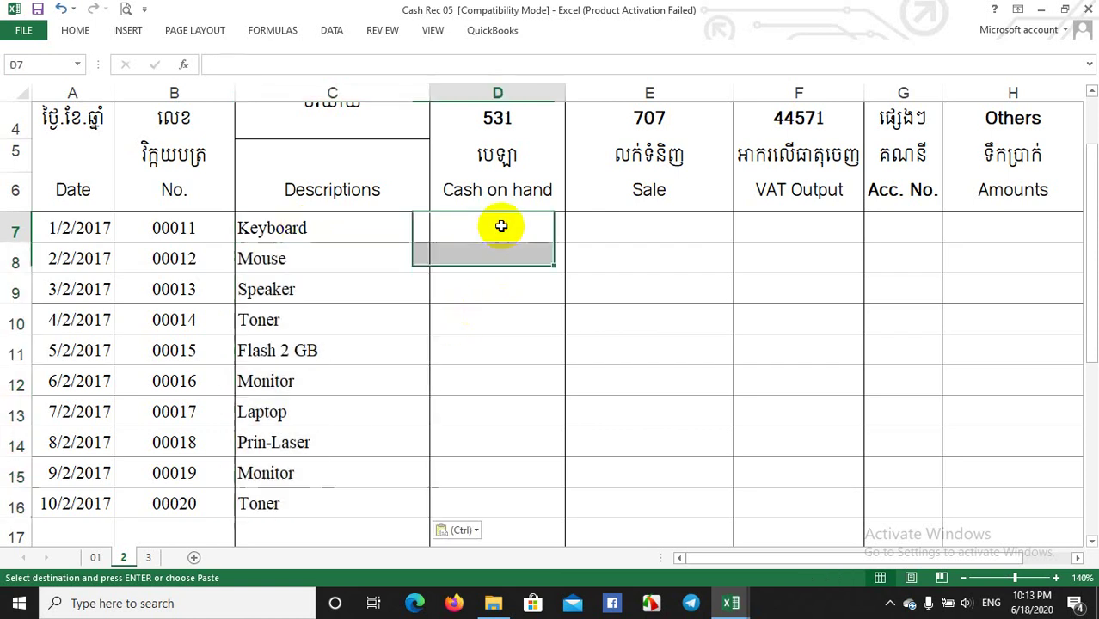
click(500, 226)
mouse_move(731, 596)
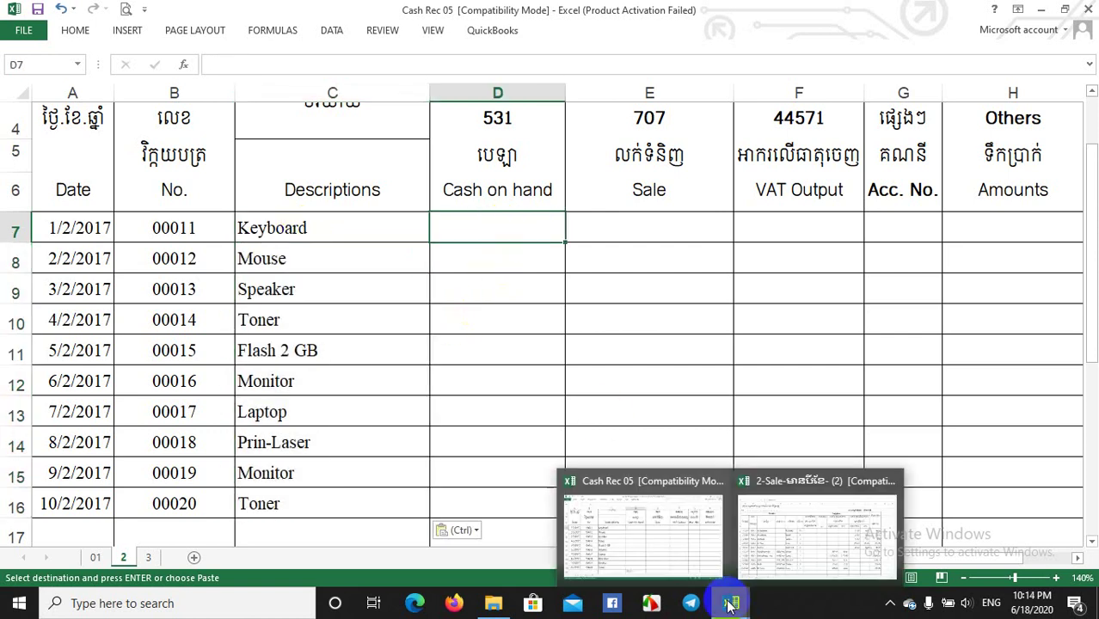
click(784, 533)
click(929, 251)
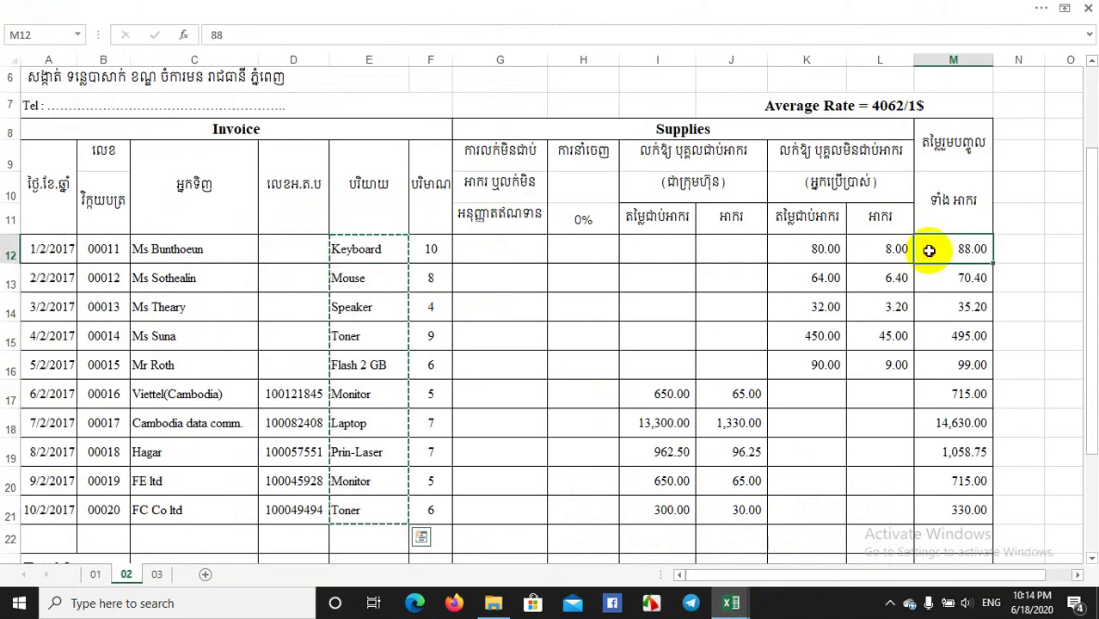
drag(928, 250, 946, 501)
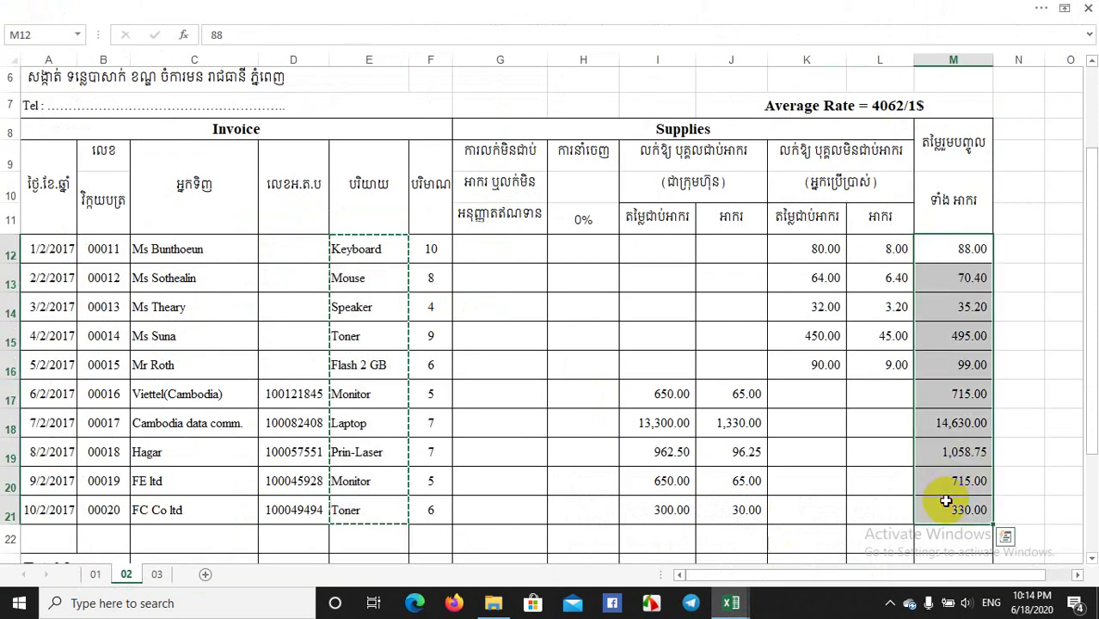
key(ctrl+c)
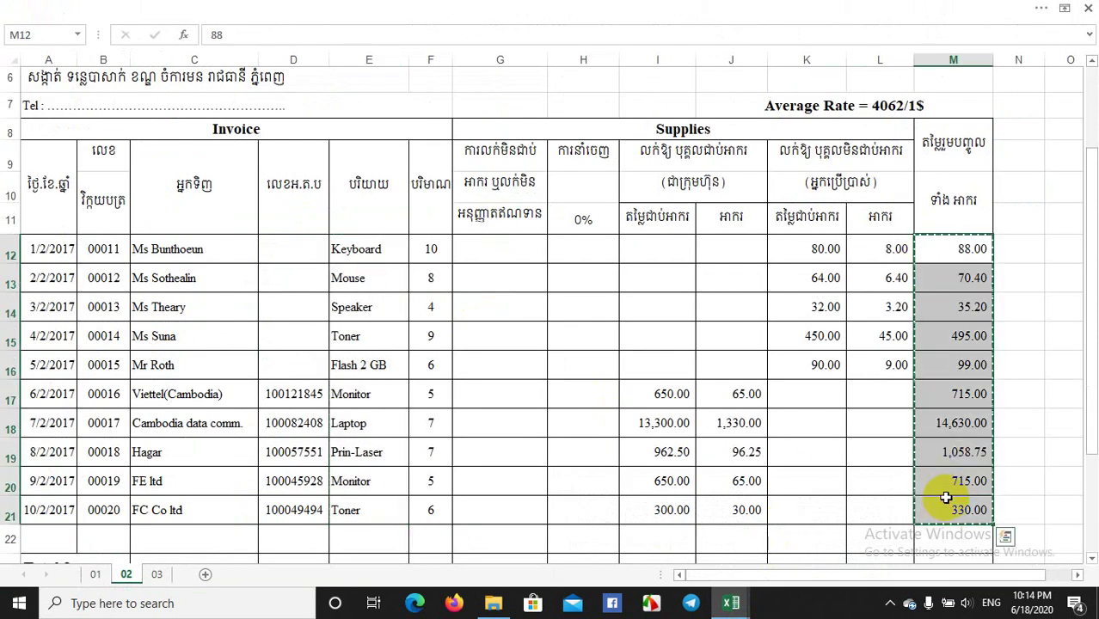
click(738, 604)
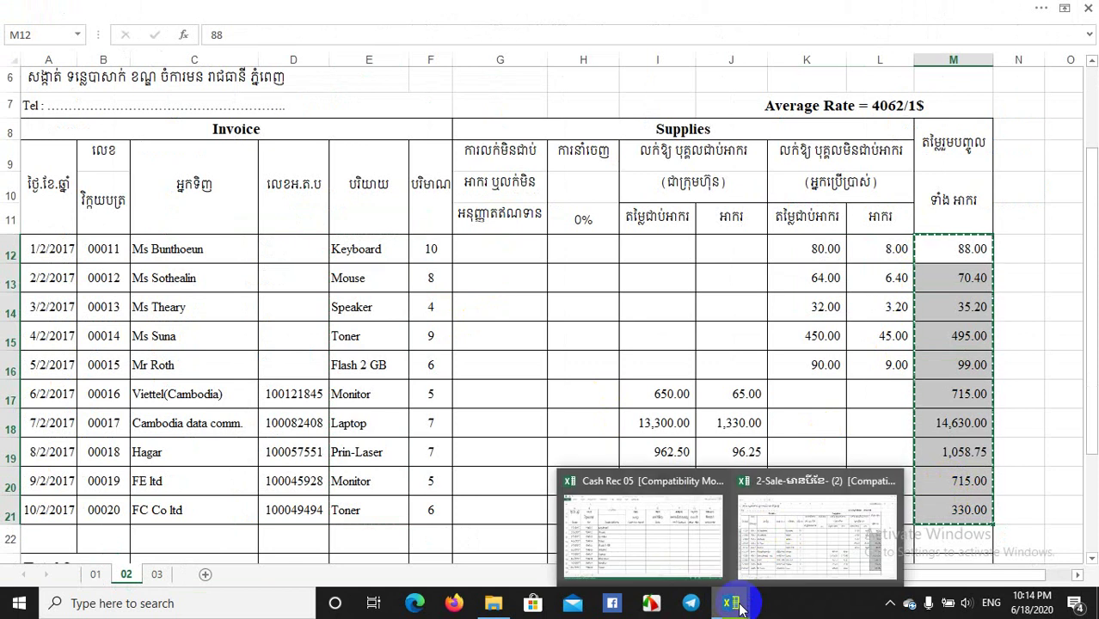
click(623, 540)
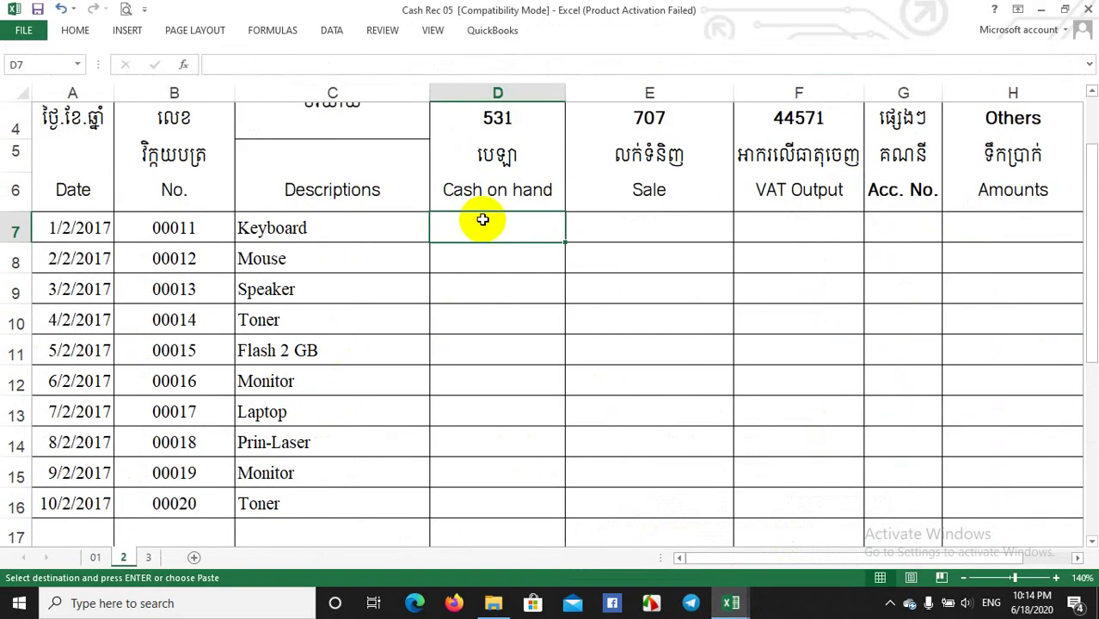
scroll(493, 241, up, 1)
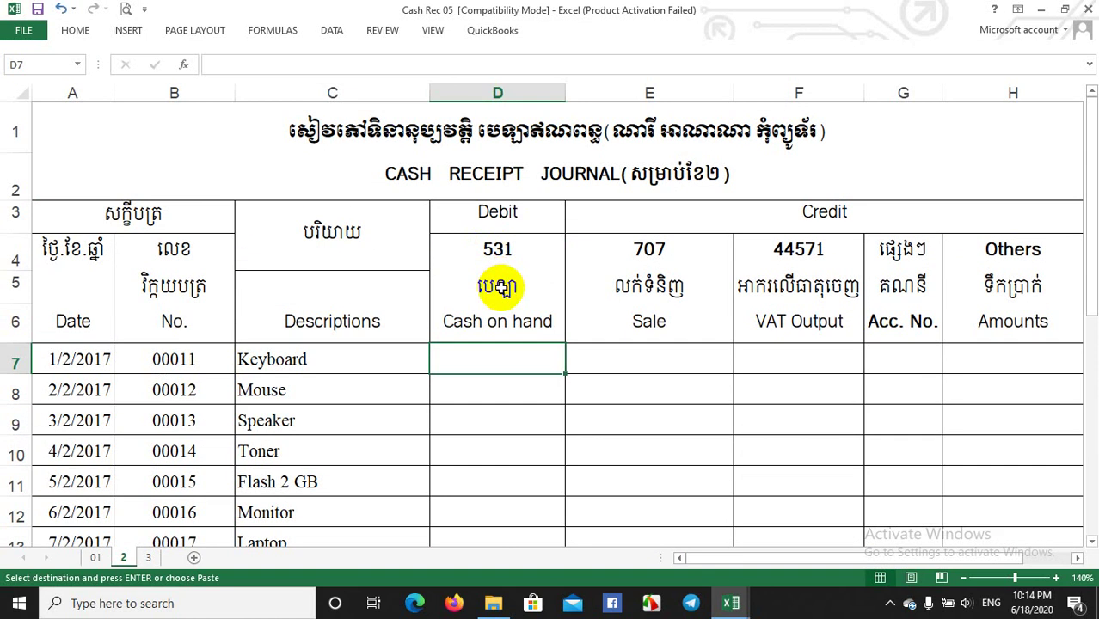
key(ctrl+v)
scroll(490, 412, down, 2)
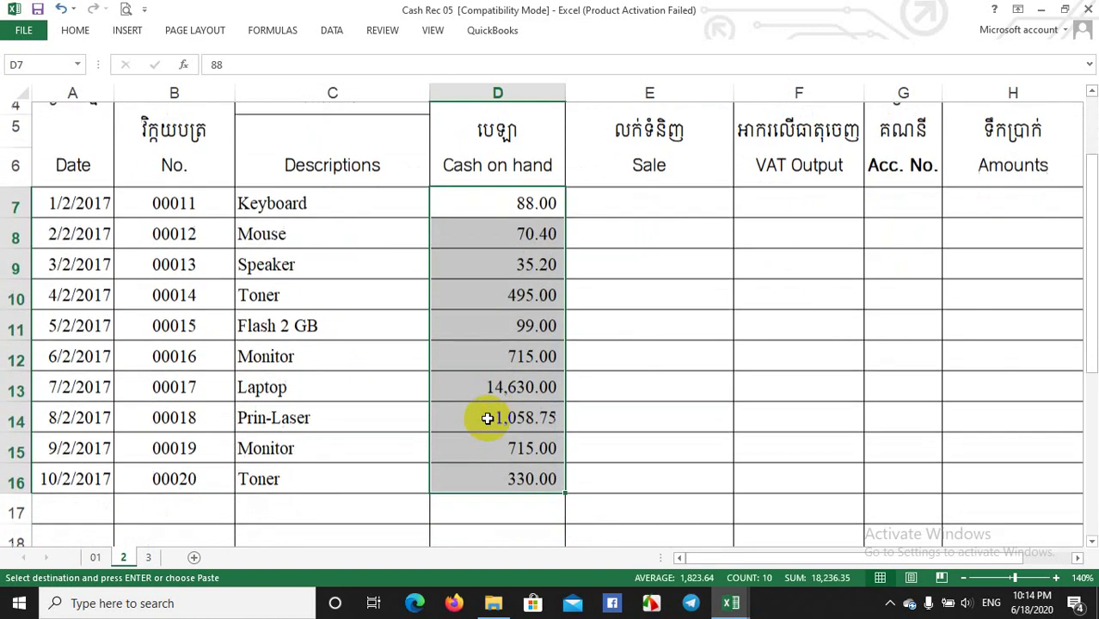
scroll(488, 419, down, 1)
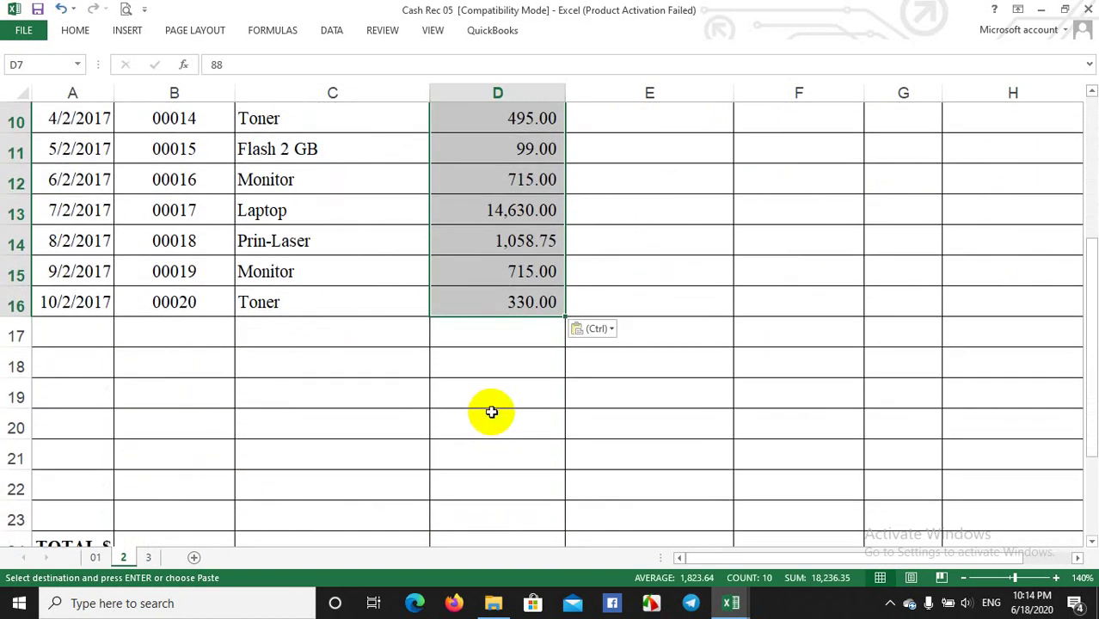
scroll(493, 411, up, 2)
scroll(648, 374, up, 1)
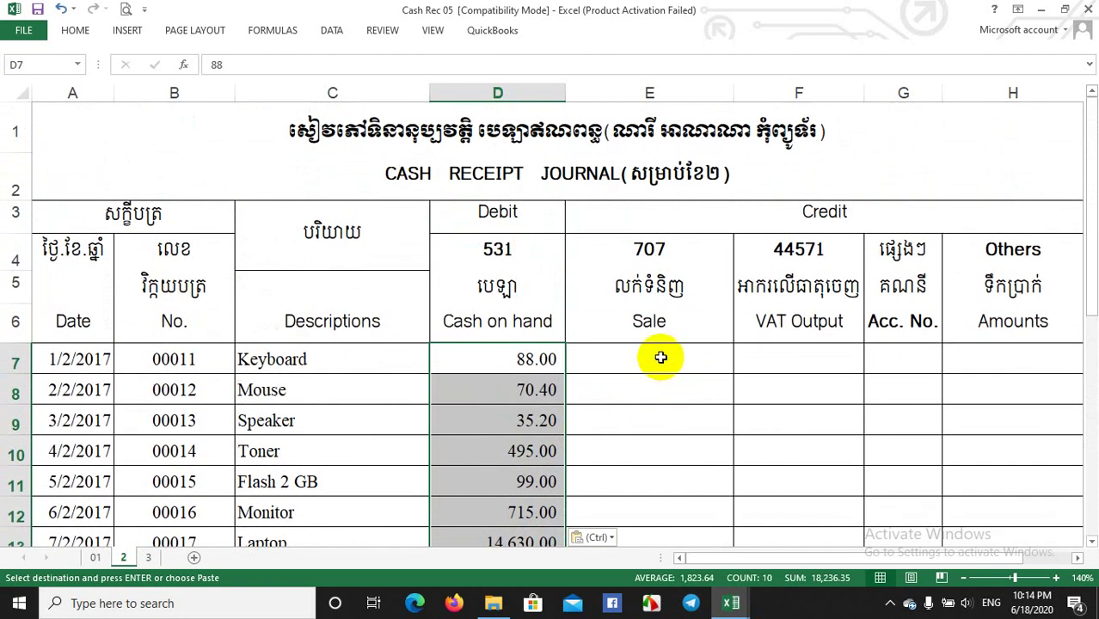
Copy the consumer taxable amounts in K12:K16 of 2-Sale sheet 02 into the Sale column of Cash Rec 05 sheet 2, starting at E7.
click(657, 358)
mouse_move(731, 605)
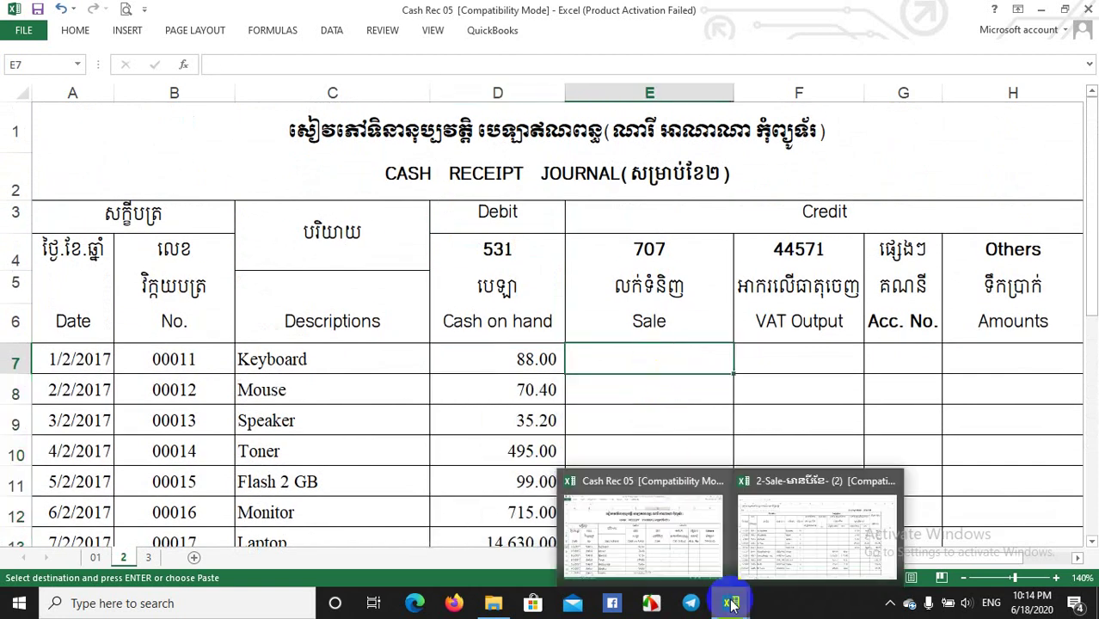
click(780, 542)
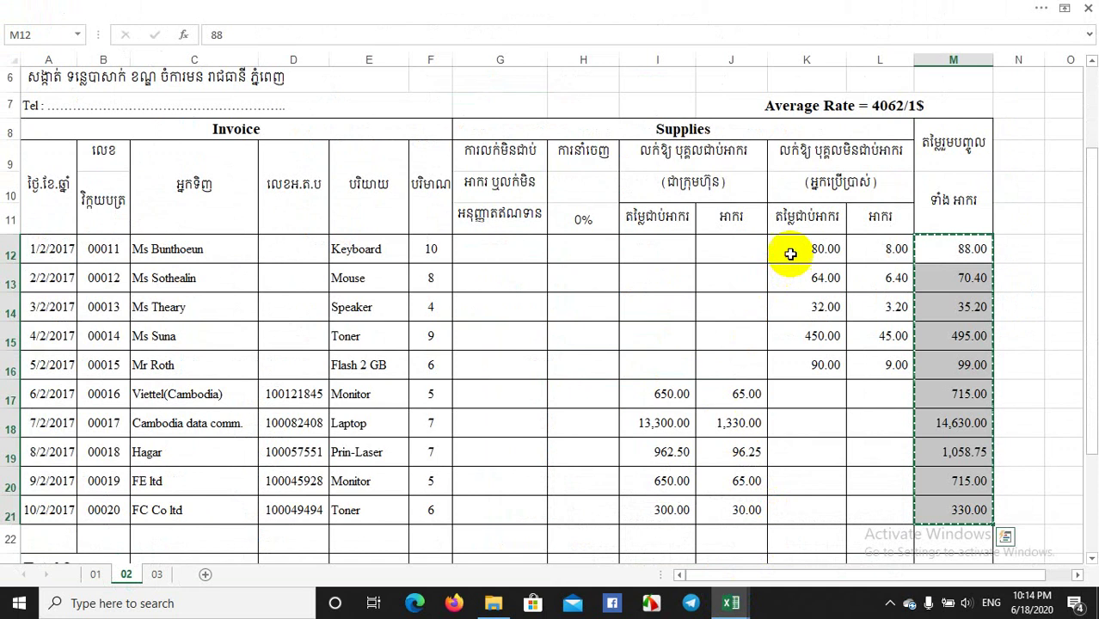
drag(789, 251, 792, 357)
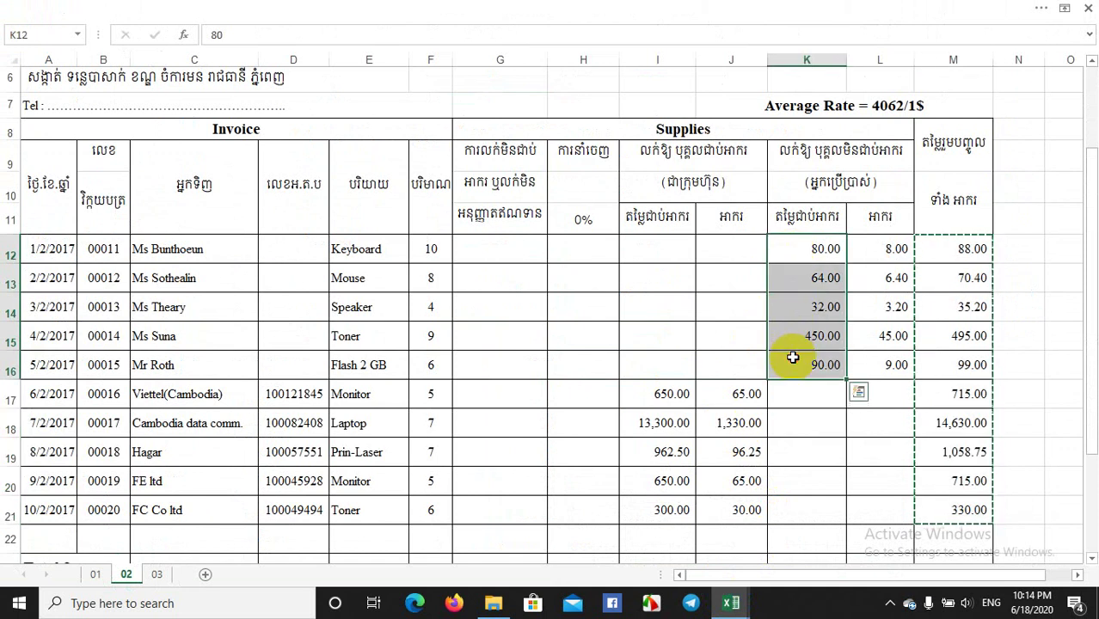
key(ctrl+c)
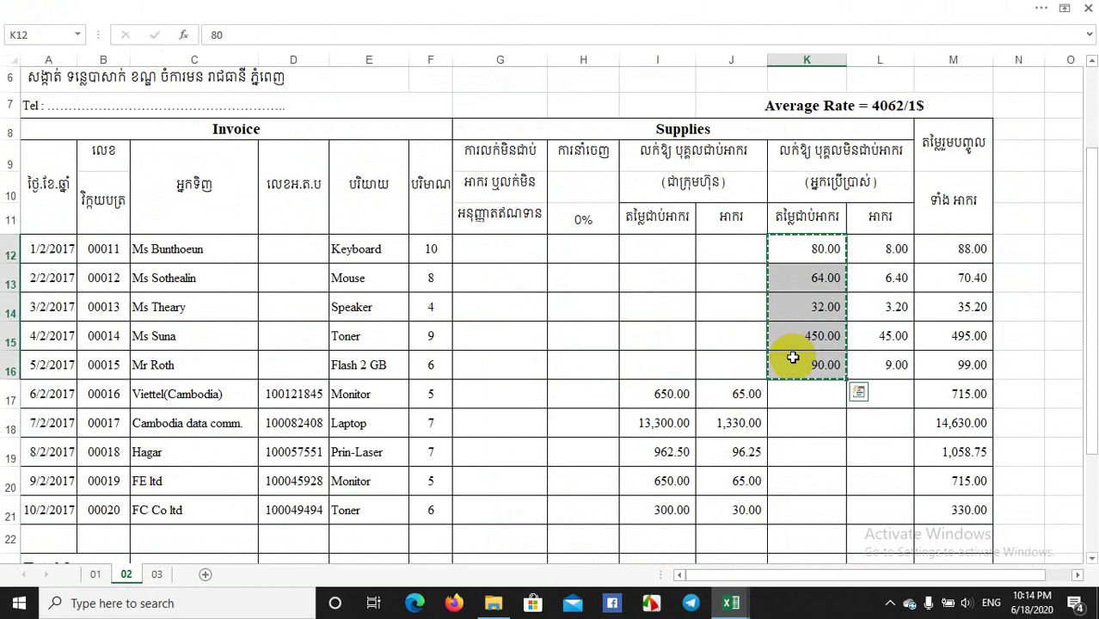
mouse_move(732, 604)
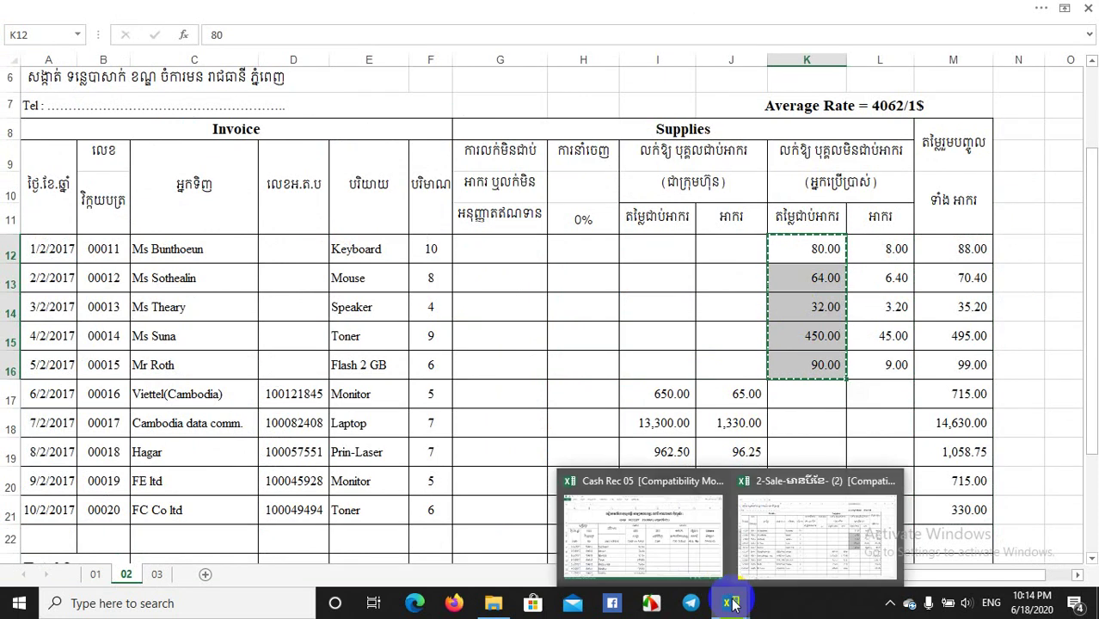
click(701, 586)
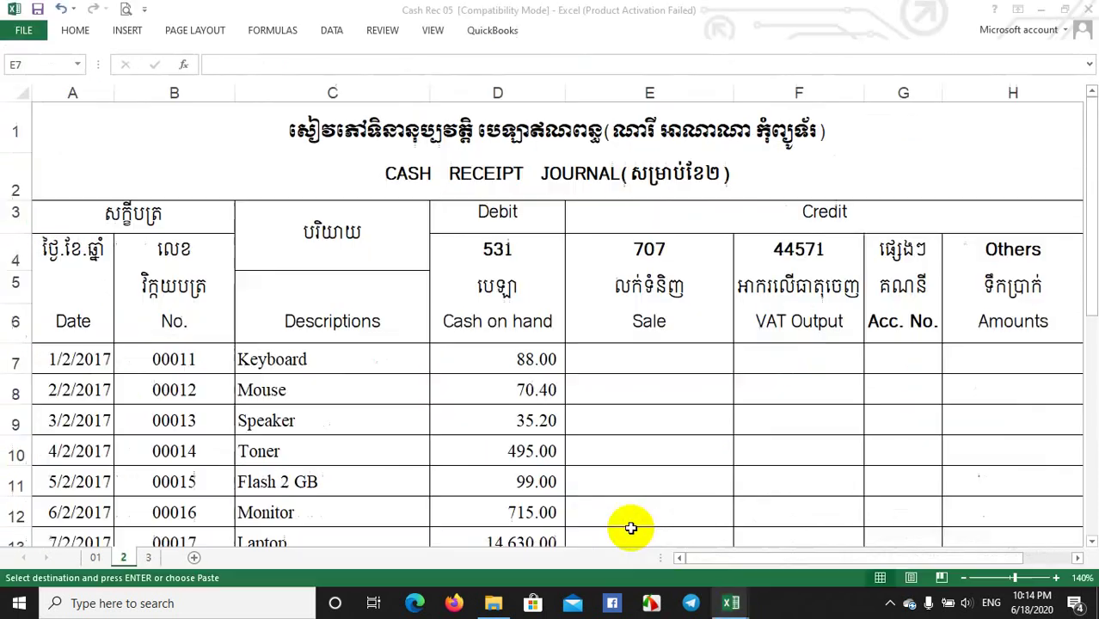
click(650, 358)
key(ctrl+v)
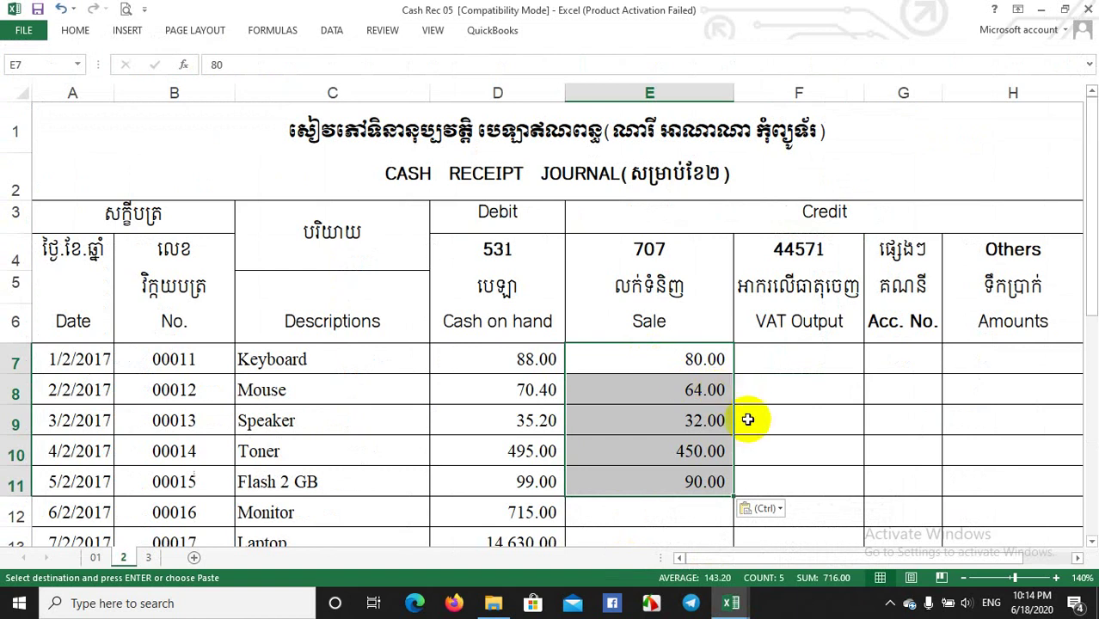
Copy the company taxable amounts in I17:I21 of 2-Sale sheet 02 into the Sale column of Cash Rec 05 sheet 2, starting at E12.
mouse_move(739, 592)
click(795, 529)
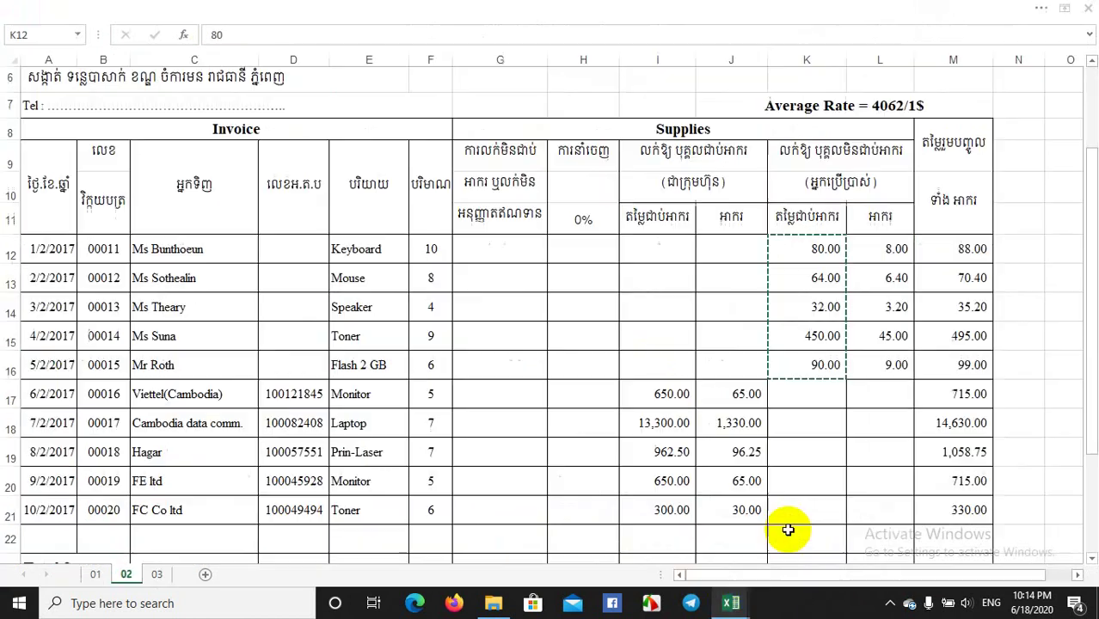
drag(667, 394, 671, 508)
key(ctrl+c)
key(ctrl+v)
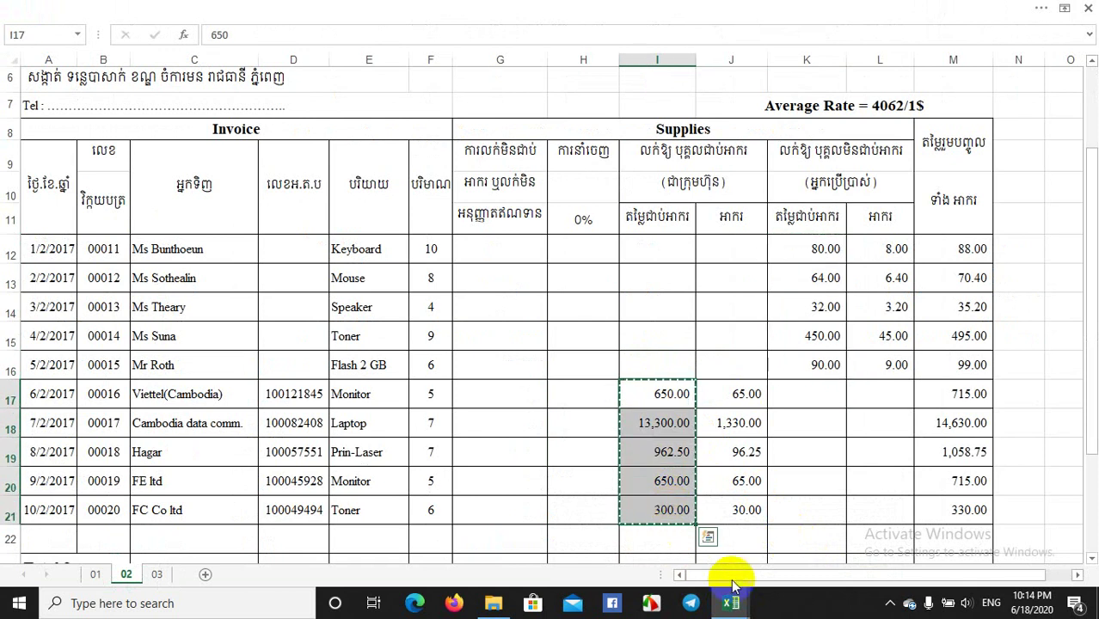
mouse_move(733, 606)
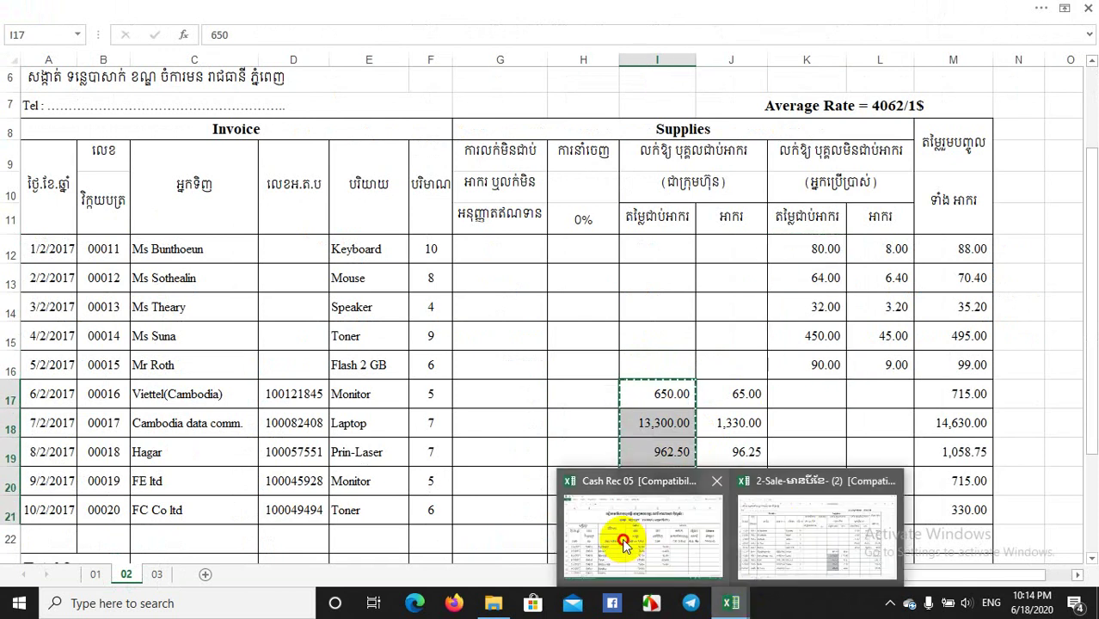
click(638, 499)
click(642, 512)
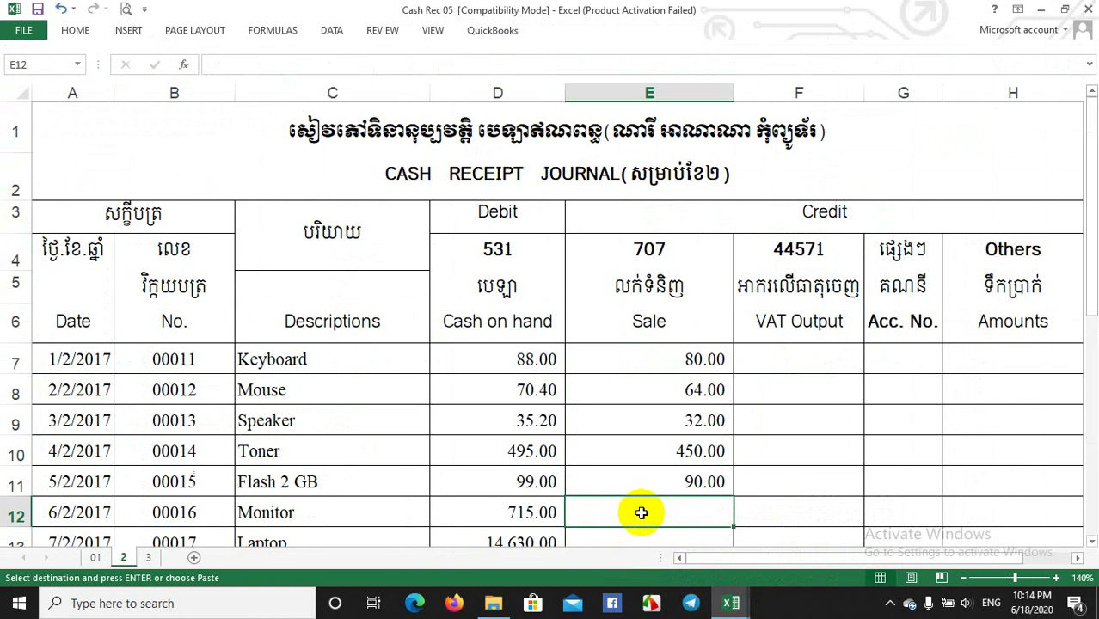
key(ctrl+v)
scroll(640, 511, down, 2)
scroll(653, 490, up, 1)
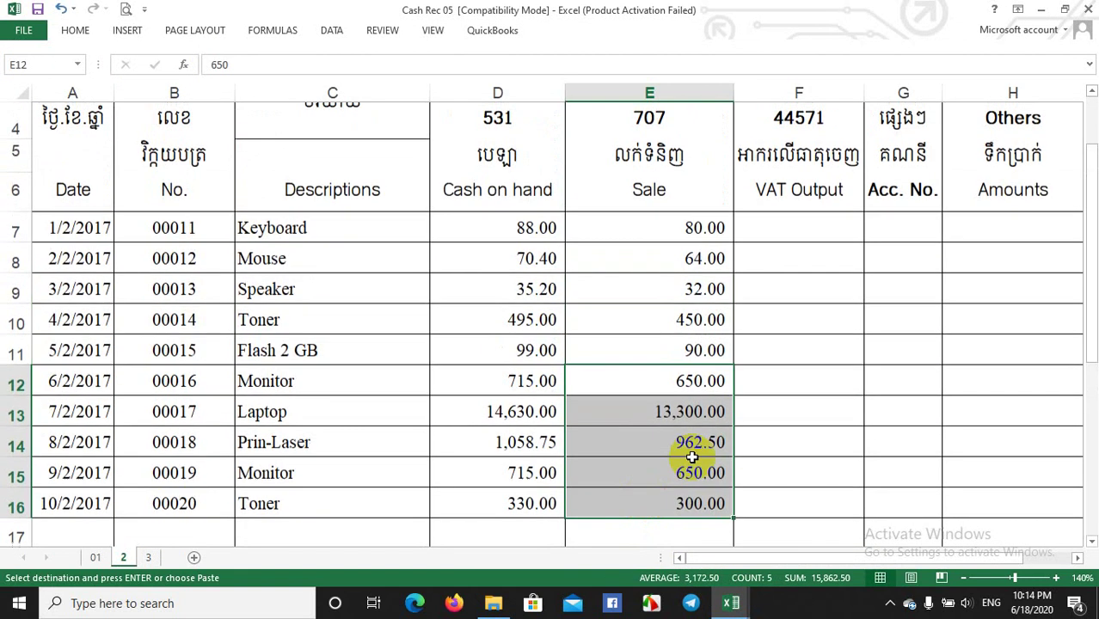
scroll(738, 417, up, 1)
Copy the consumer tax amounts in L12:L16 of 2-Sale sheet 02 into the VAT Output column of Cash Rec 05 sheet 2, starting at F7.
click(792, 361)
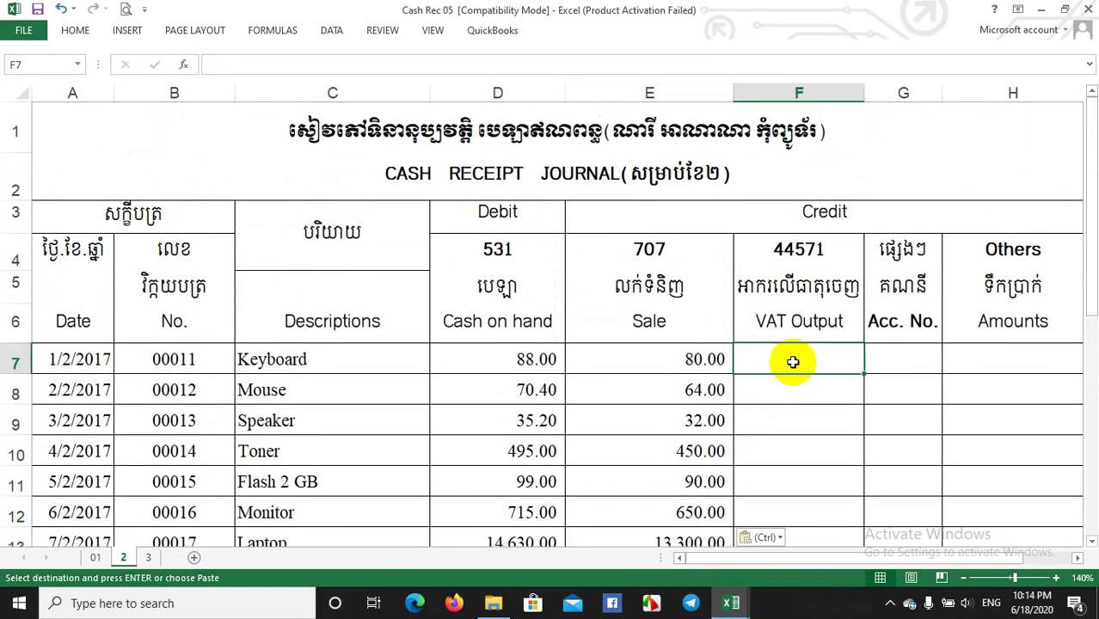
mouse_move(731, 602)
click(765, 551)
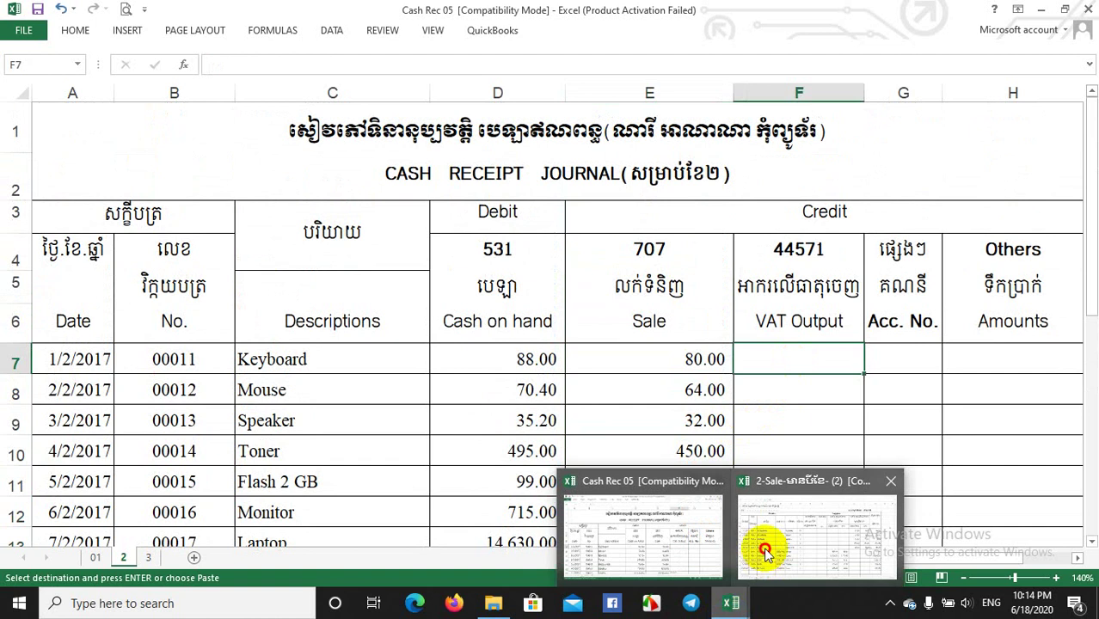
drag(871, 247, 870, 354)
key(ctrl+c)
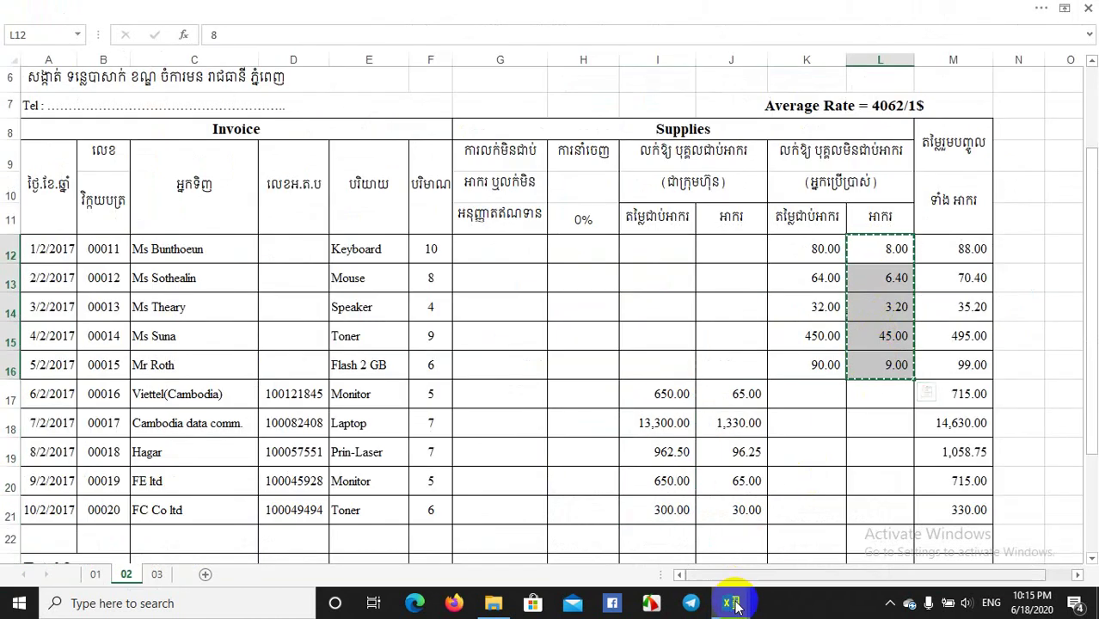
mouse_move(733, 604)
click(635, 544)
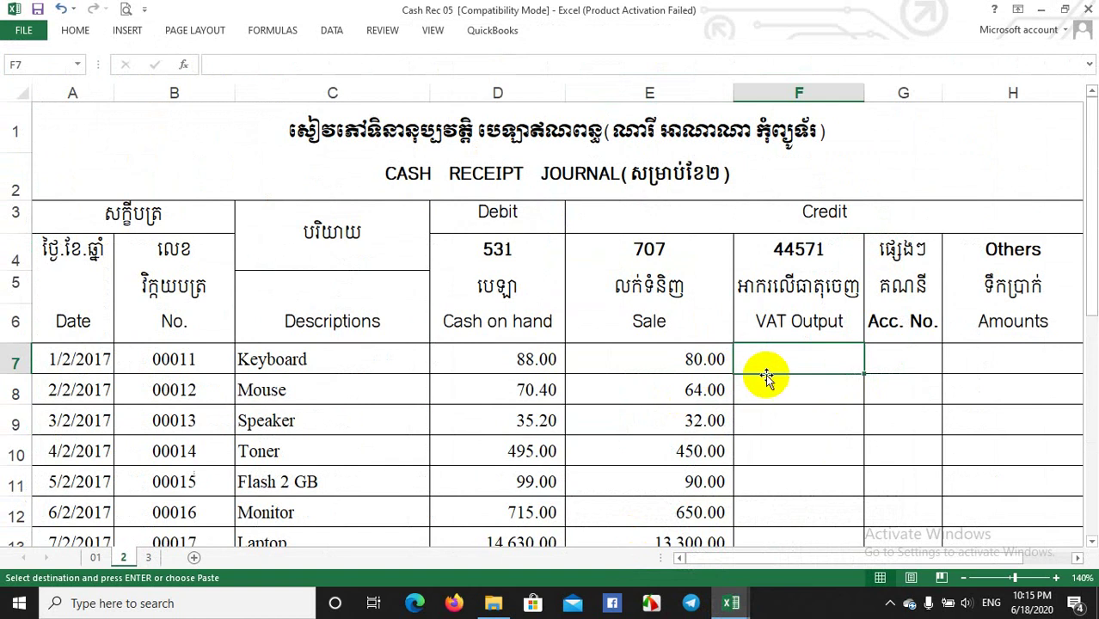
key(ctrl+v)
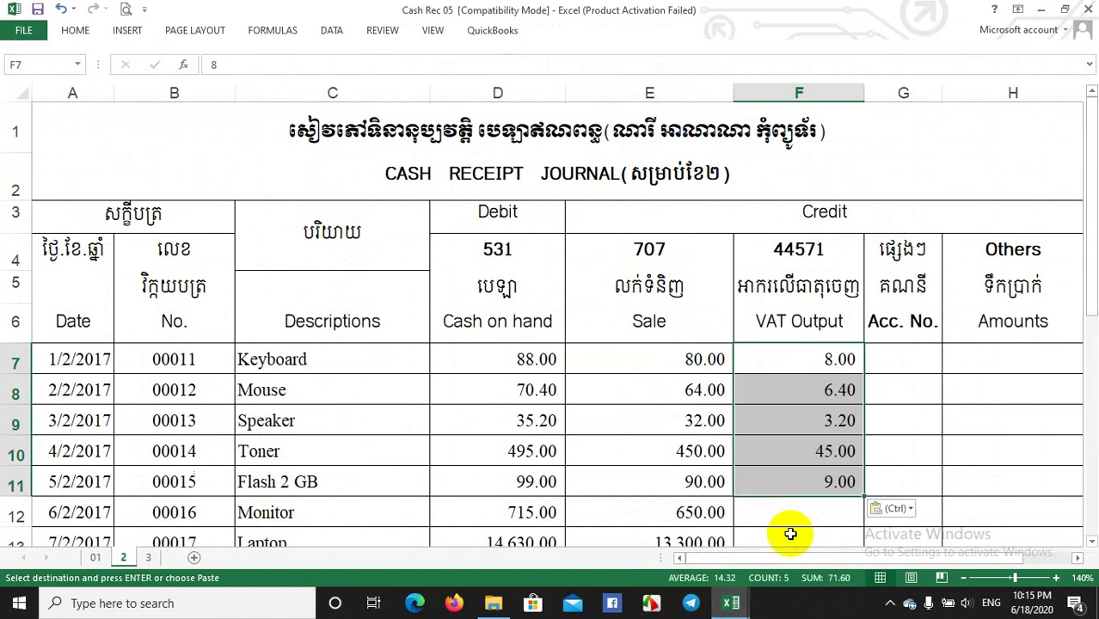
Copy the company tax amounts in J17:J21 of 2-Sale sheet 02 into the VAT Output column of Cash Rec 05 sheet 2, starting at F12.
mouse_move(732, 605)
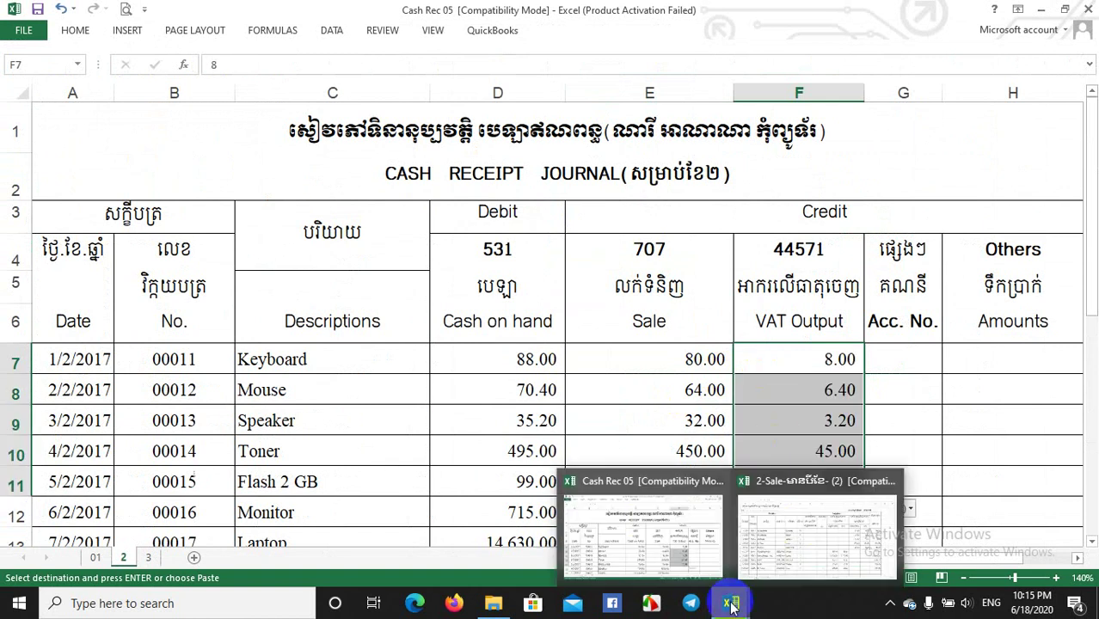
click(790, 557)
drag(729, 397, 729, 507)
key(ctrl+c)
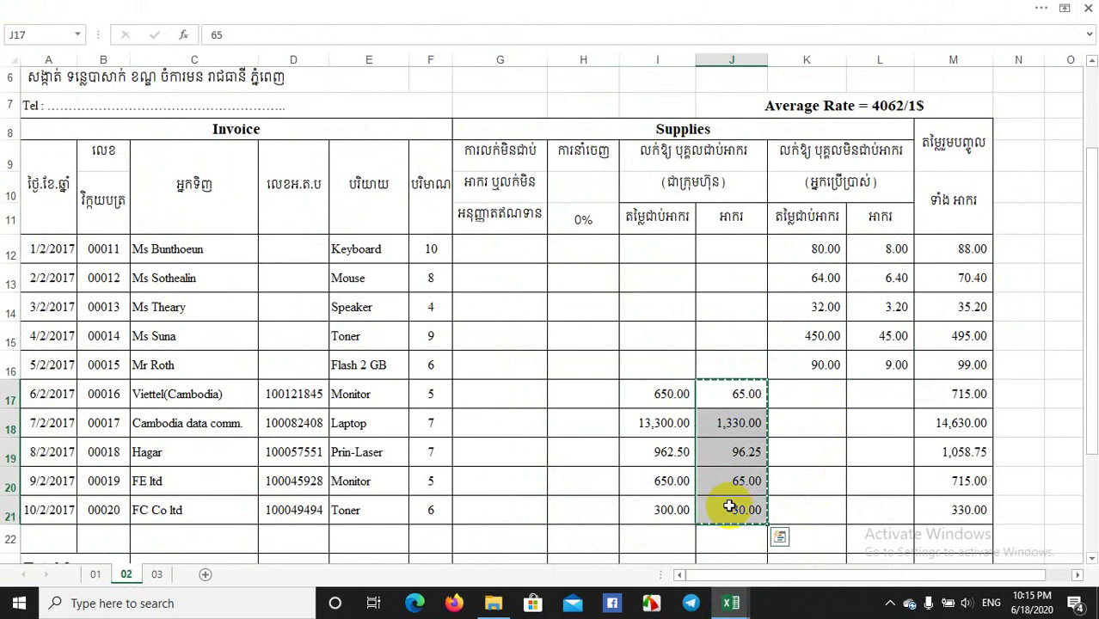
key(ctrl+q)
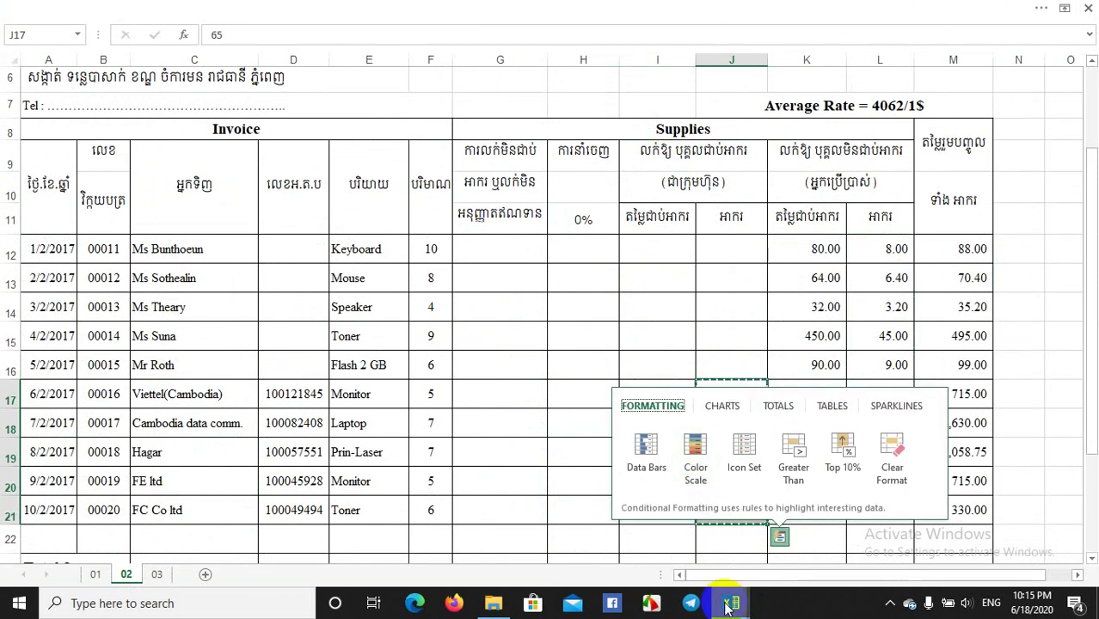
mouse_move(731, 603)
click(642, 544)
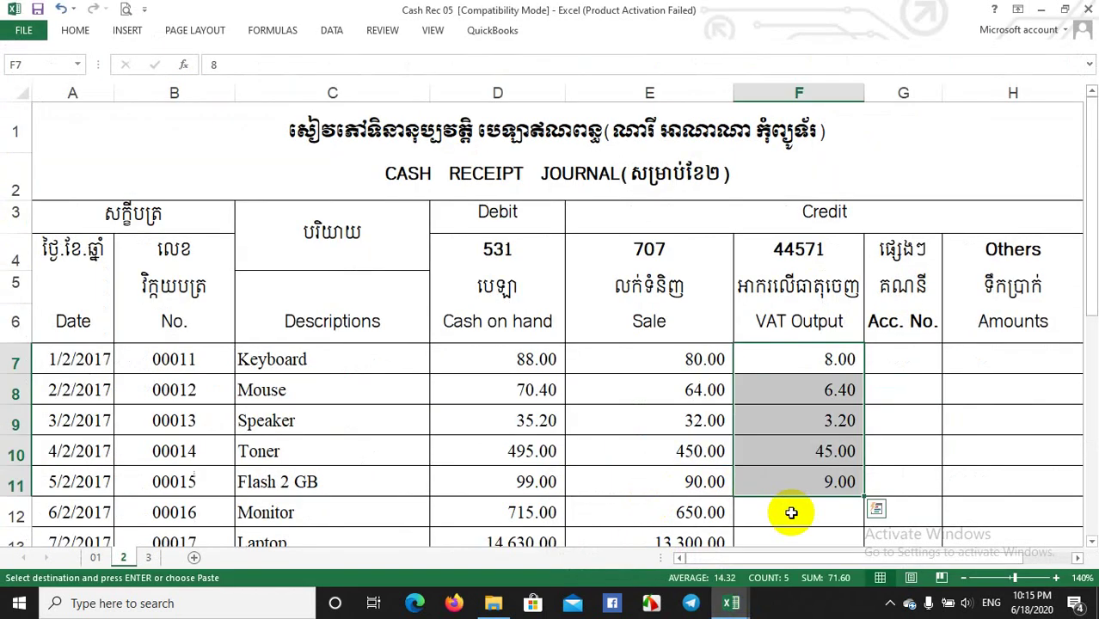
scroll(791, 512, down, 1)
click(780, 383)
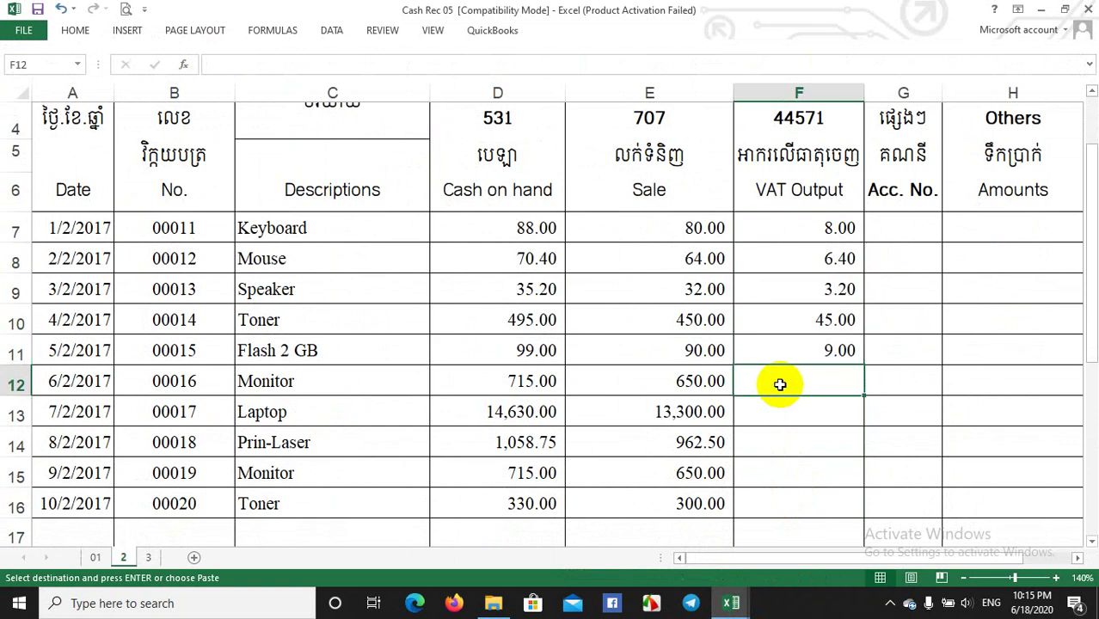
key(ctrl+v)
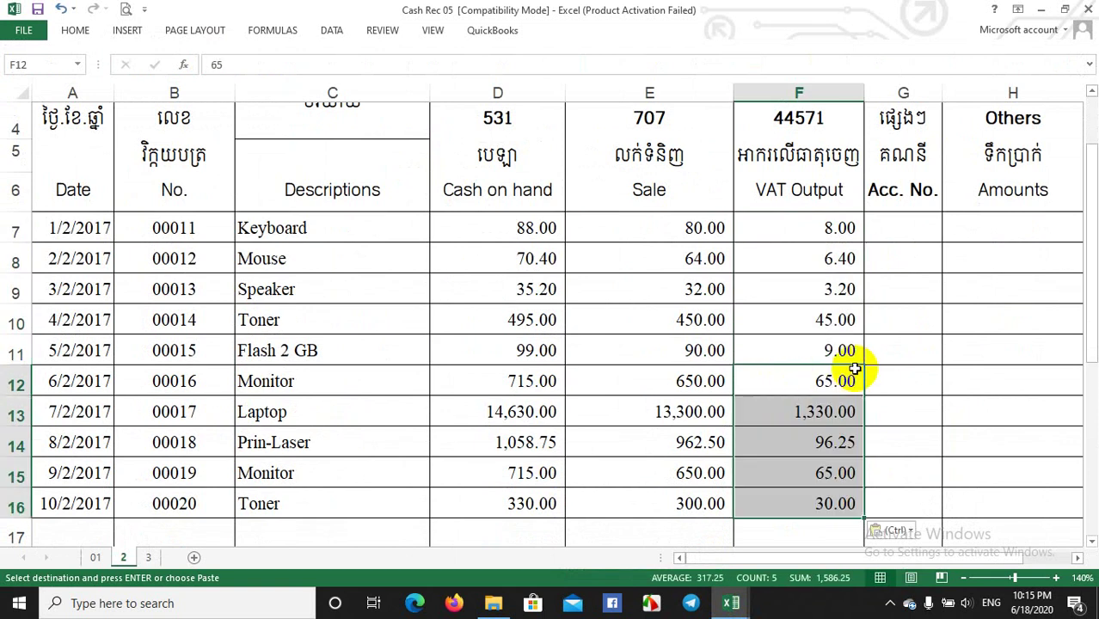
Total the Cash on hand column in the TOTAL $ row by entering =SUM(D7:D16) in D24.
scroll(845, 363, down, 1)
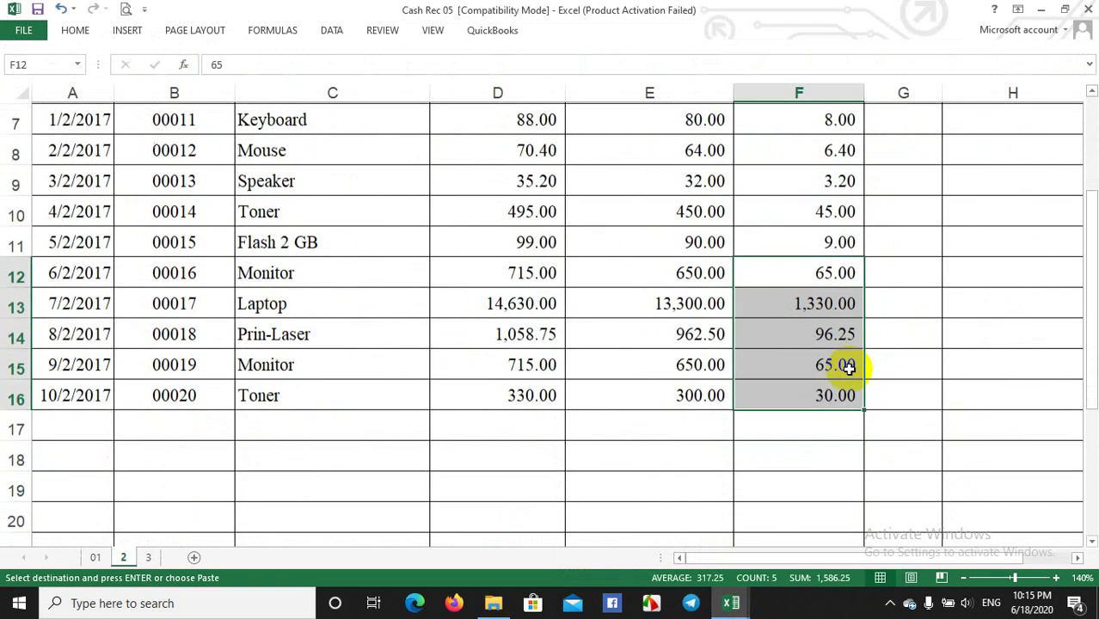
scroll(581, 441, down, 2)
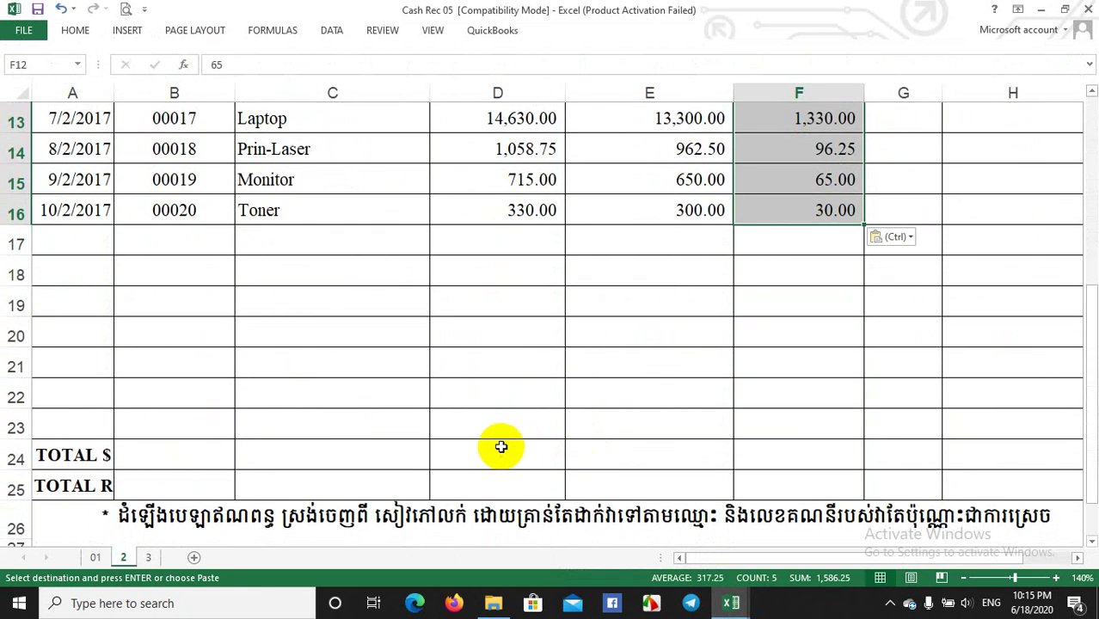
click(503, 451)
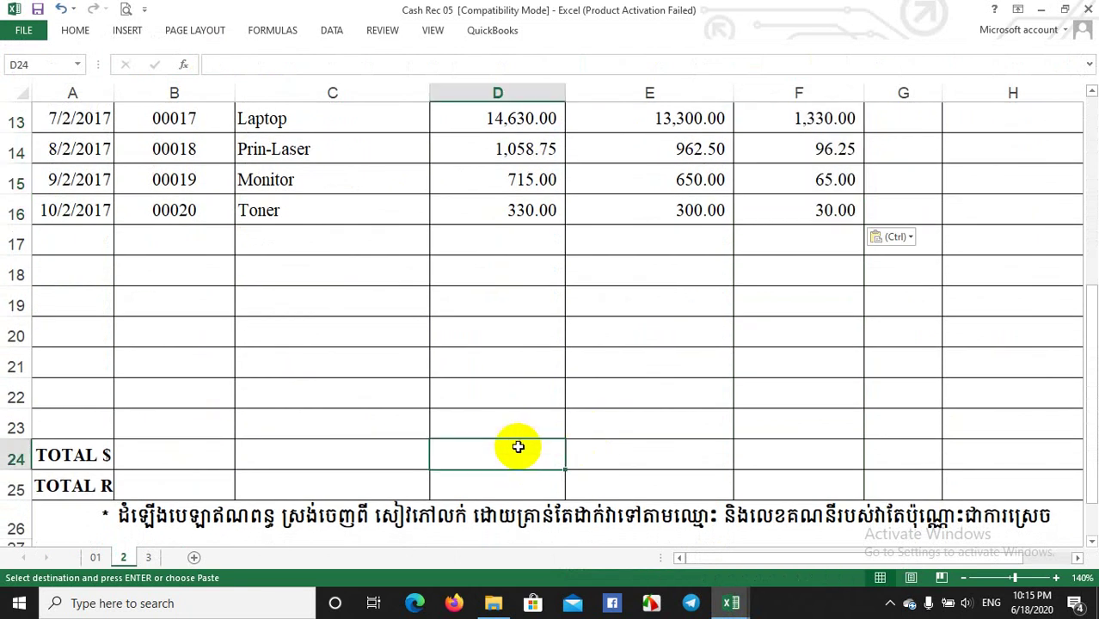
text(=)
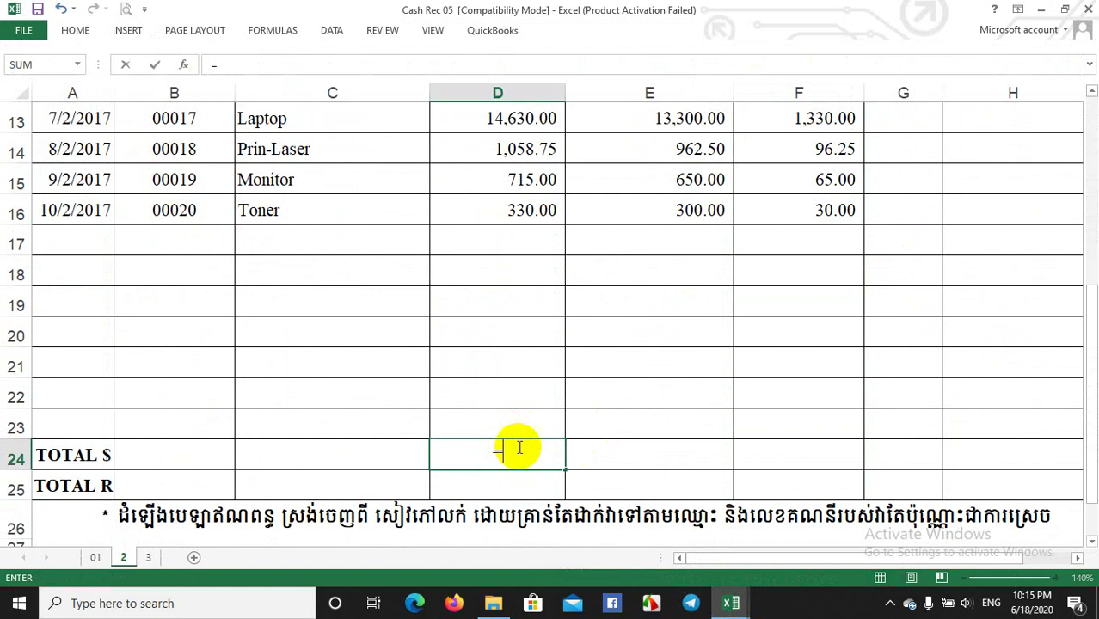
text(su)
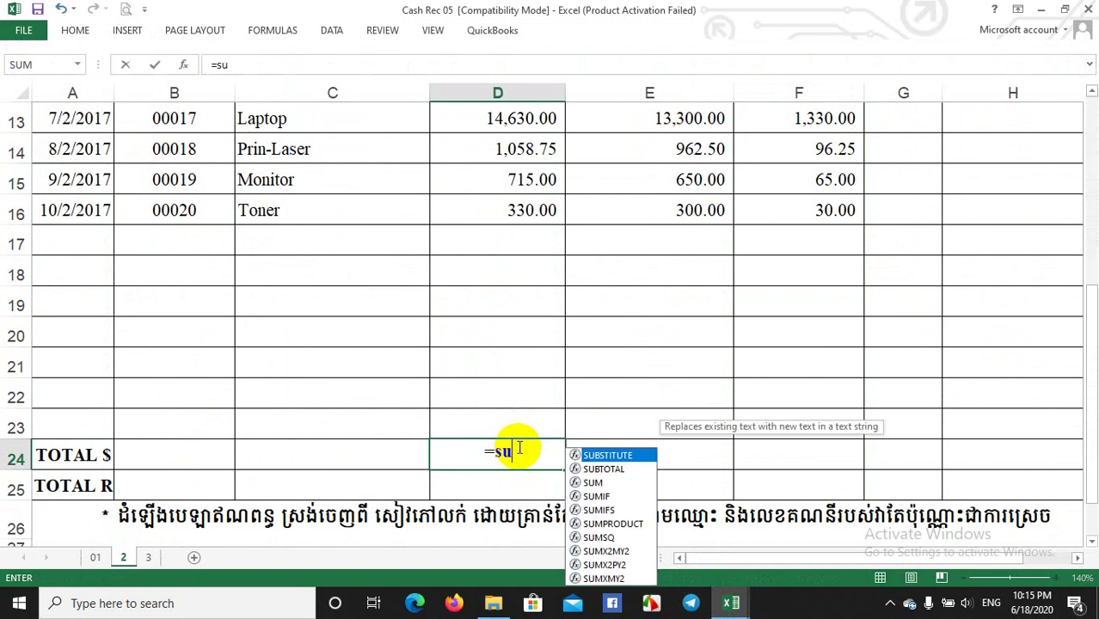
text(m()
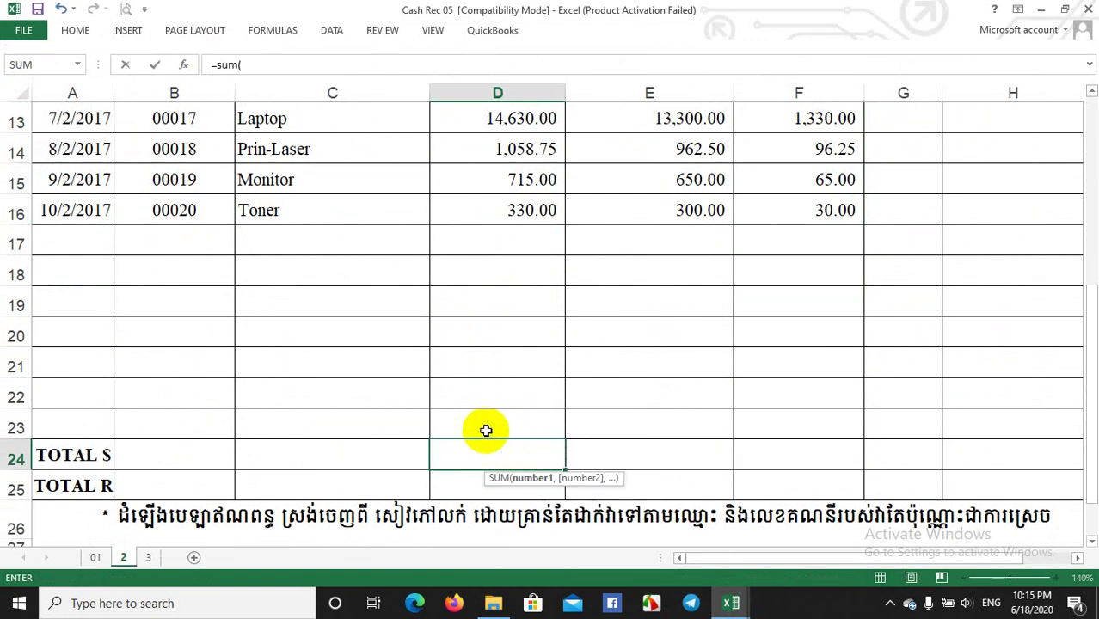
scroll(486, 430, up, 4)
drag(520, 352, 510, 466)
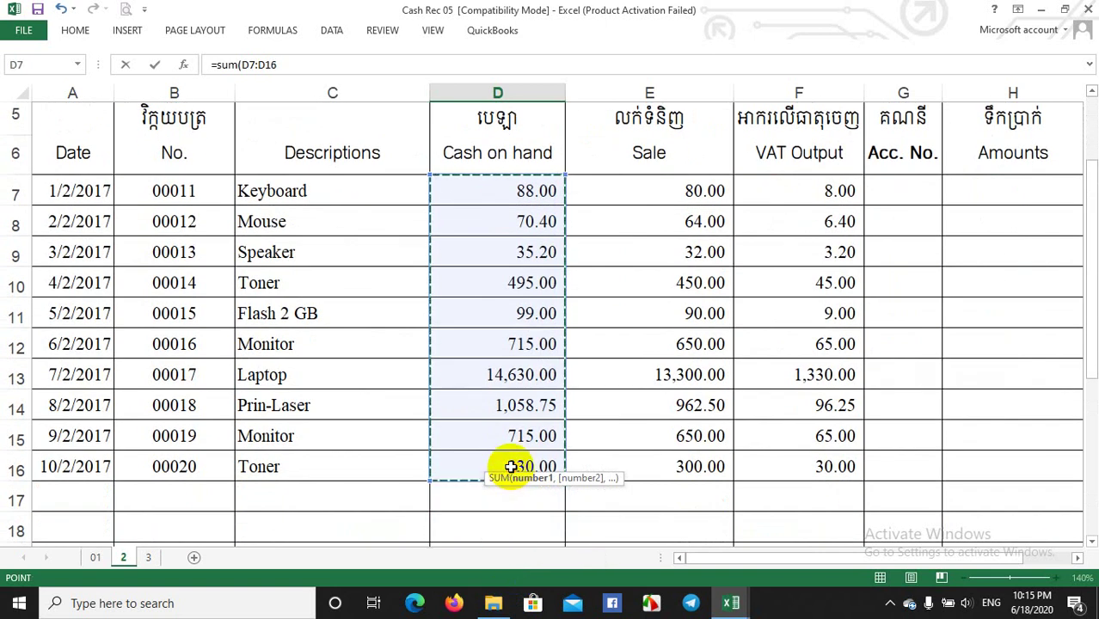
key(Return)
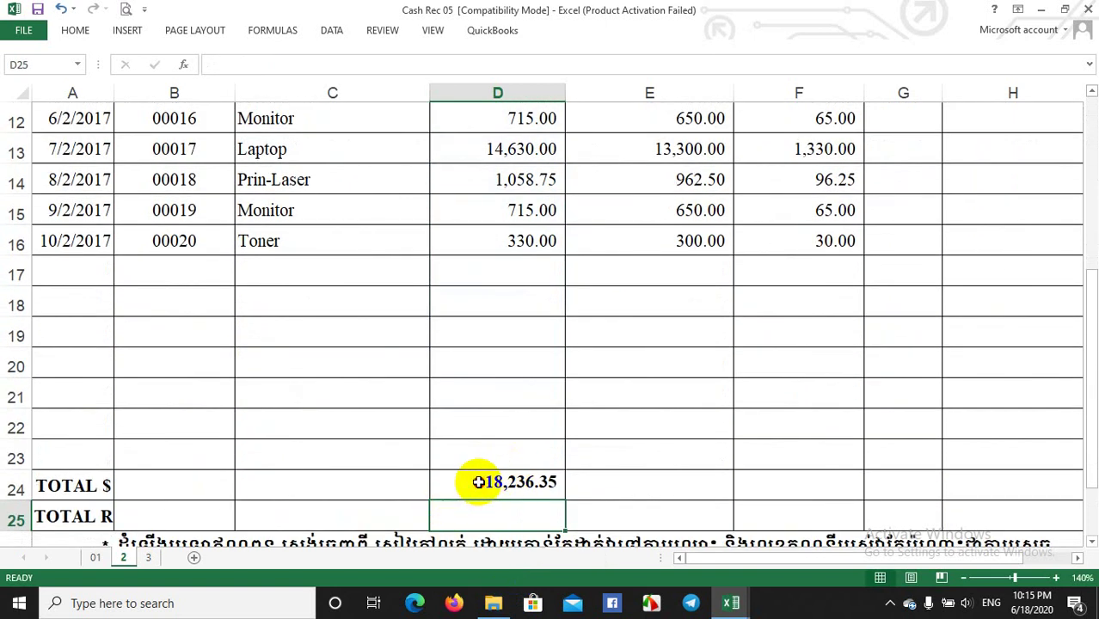
Fill the D24 sum formula across to F24 to total the Sale and VAT Output columns.
click(442, 482)
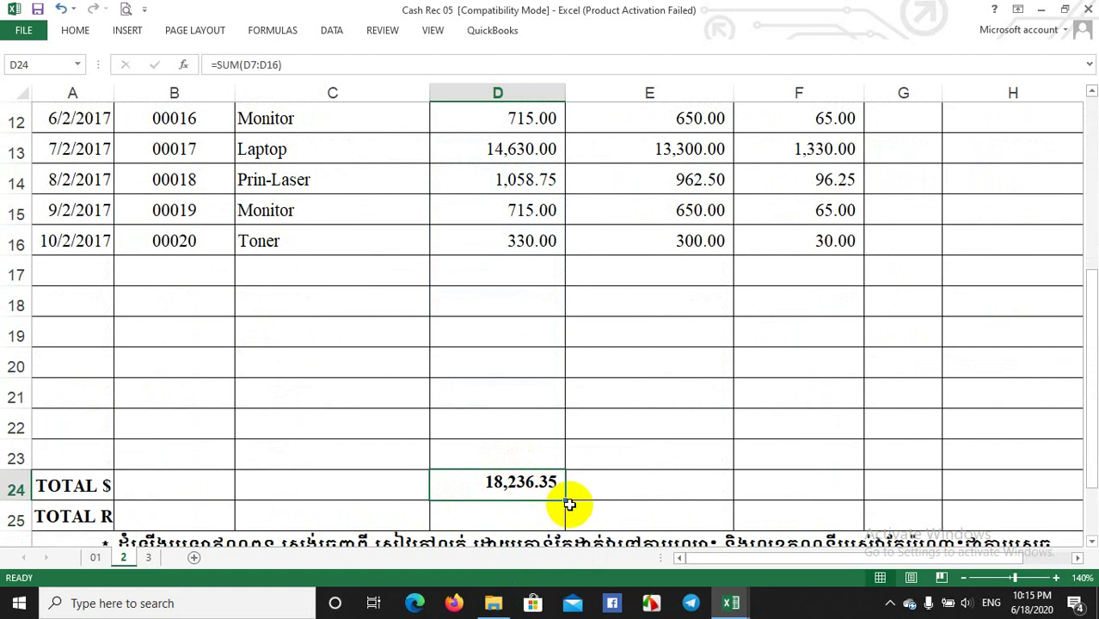
drag(565, 499, 817, 499)
click(767, 416)
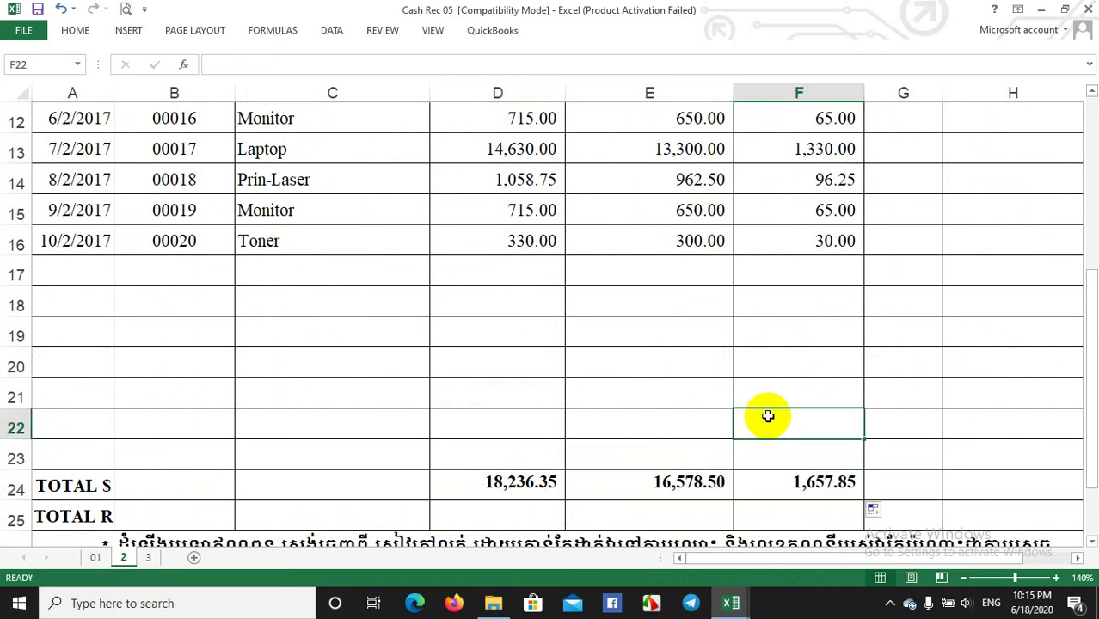
Look up February's average exchange rate on 2-Sale sheet 02 and return to the Cash Rec 05 journal.
scroll(768, 416, down, 1)
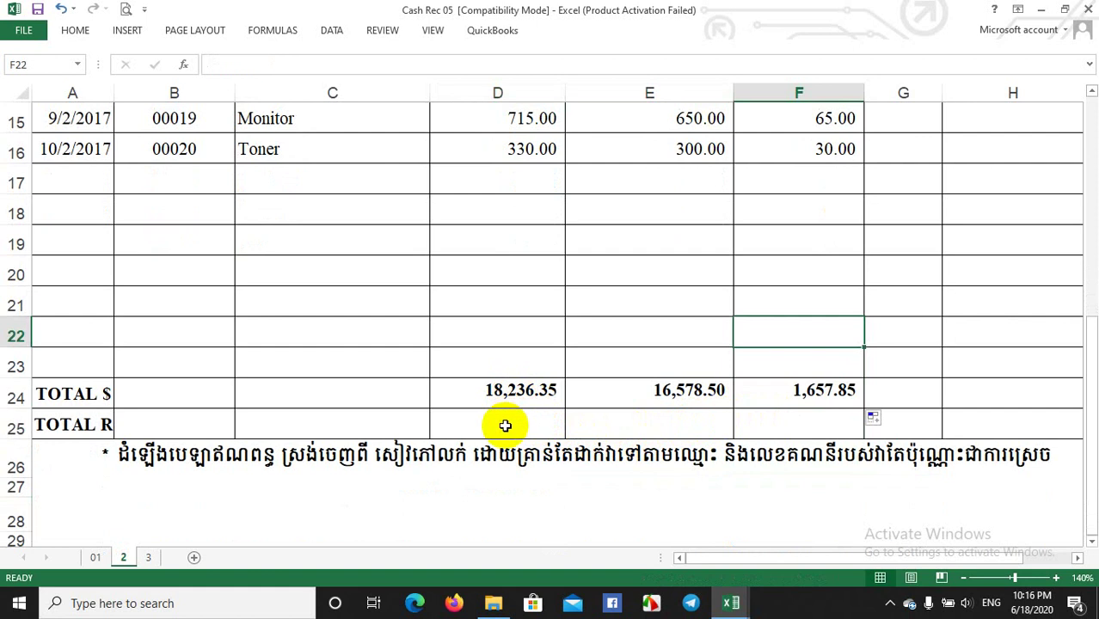
scroll(505, 425, up, 5)
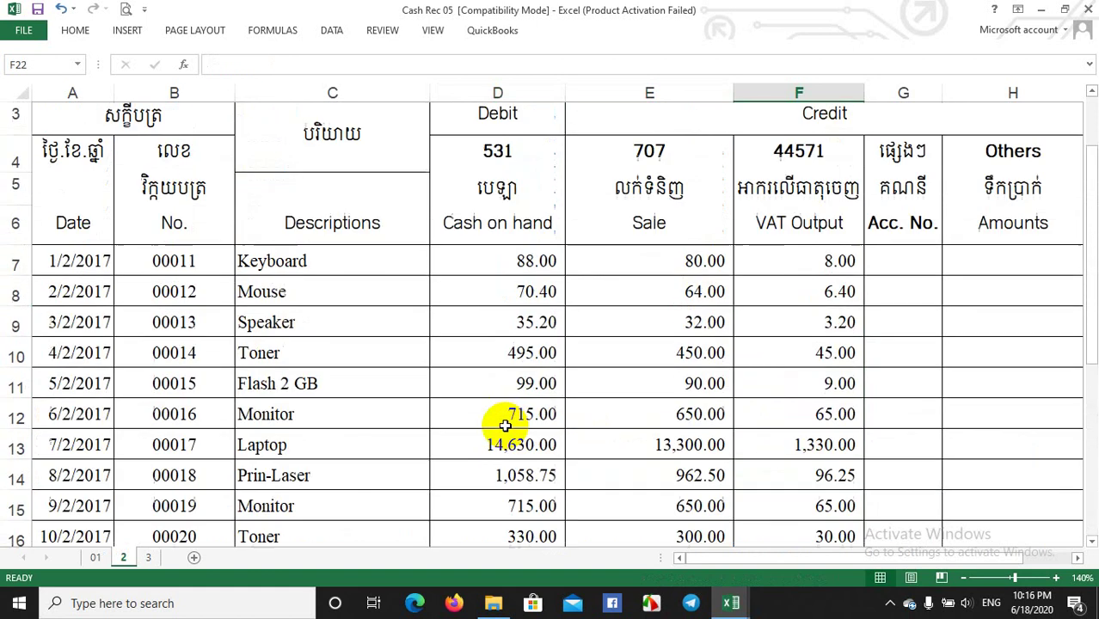
mouse_move(730, 609)
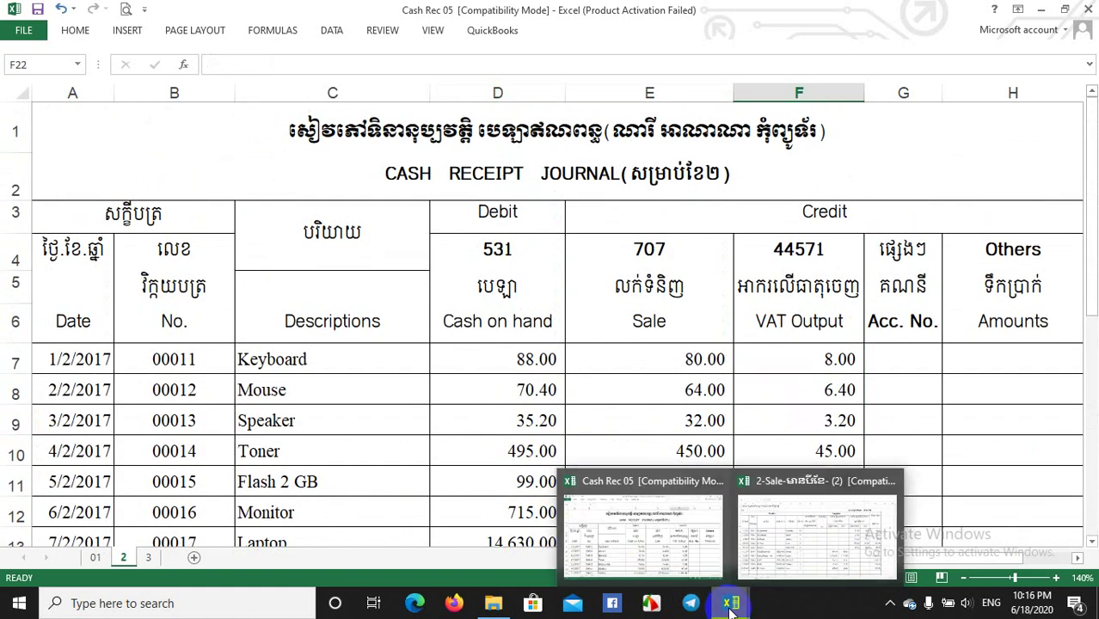
click(696, 562)
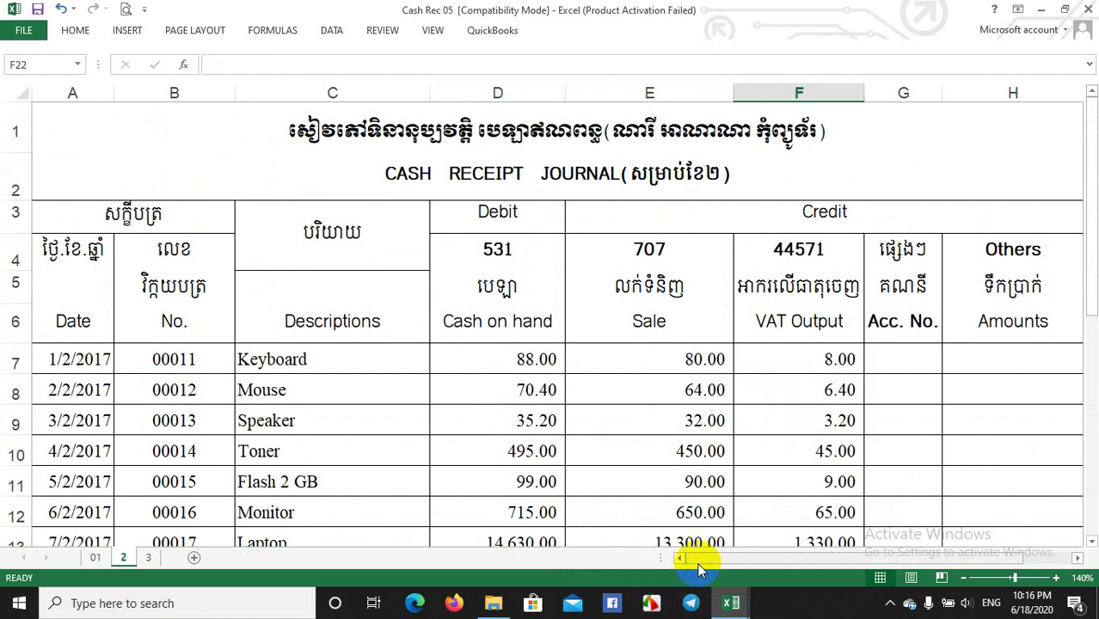
mouse_move(733, 606)
click(789, 539)
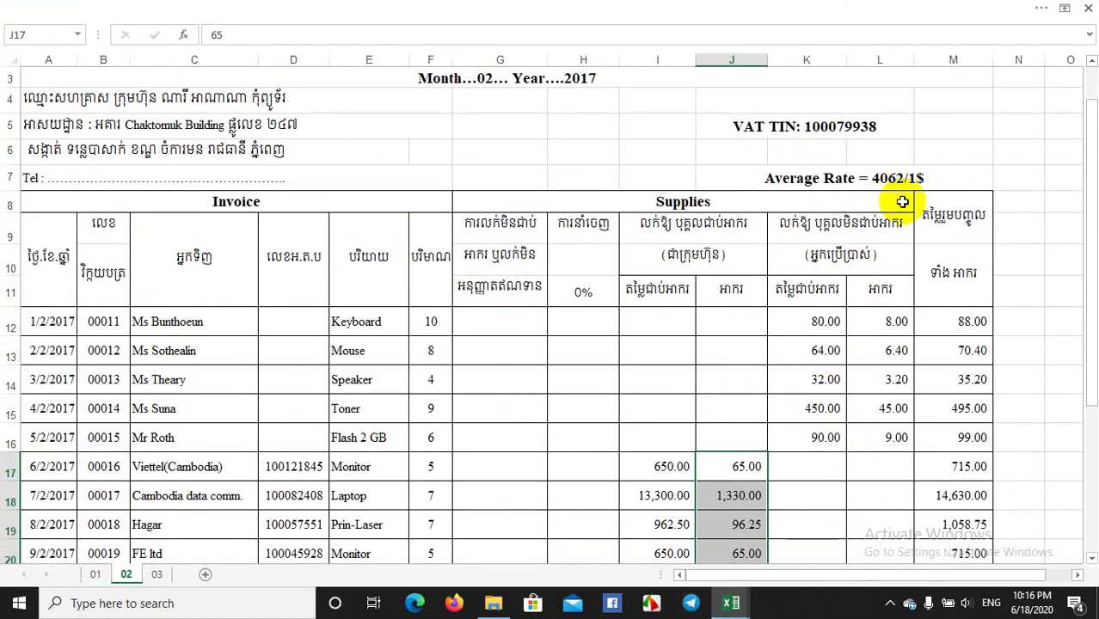
mouse_move(722, 603)
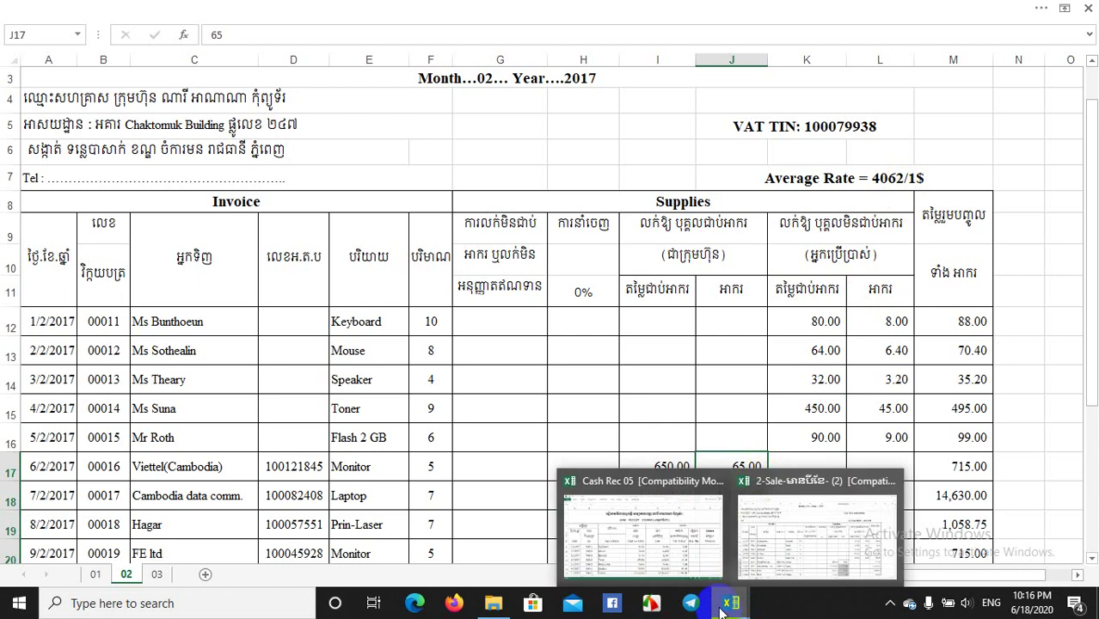
click(687, 545)
Convert the Cash on hand total to riel by entering =D24*4062 in D25, checking the rate against 2-Sale sheet 02.
scroll(673, 491, down, 3)
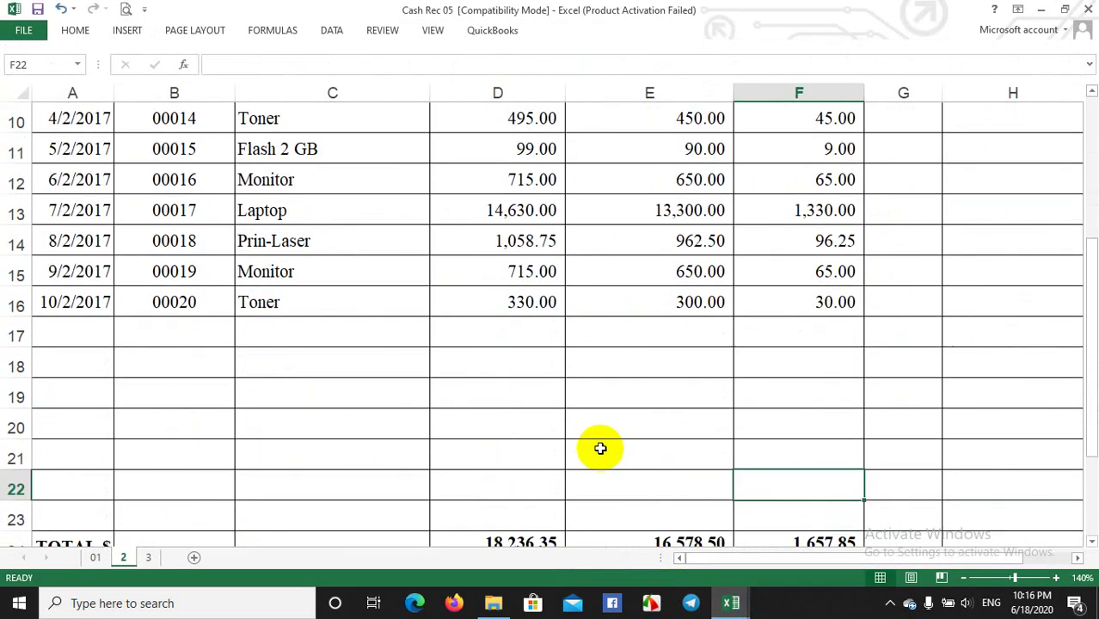
click(519, 482)
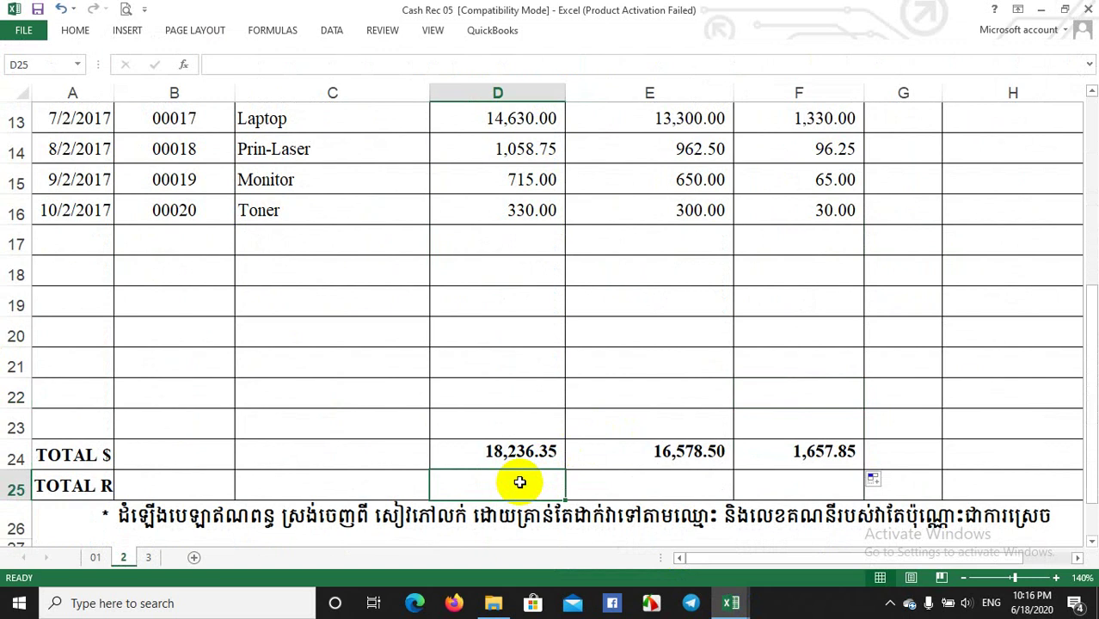
text(=)
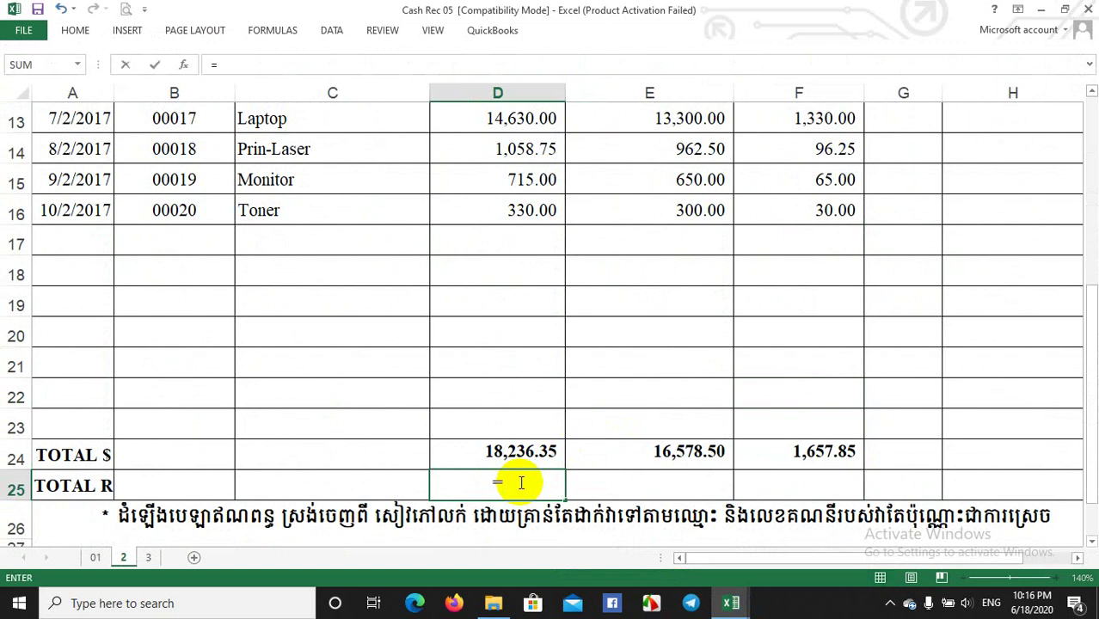
click(498, 459)
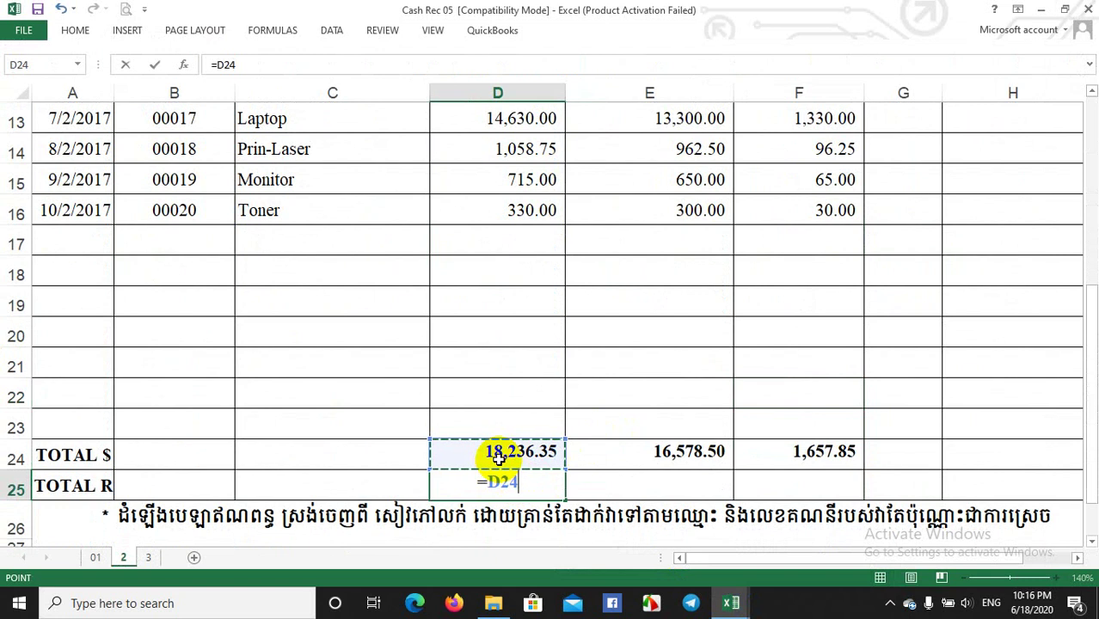
text(*)
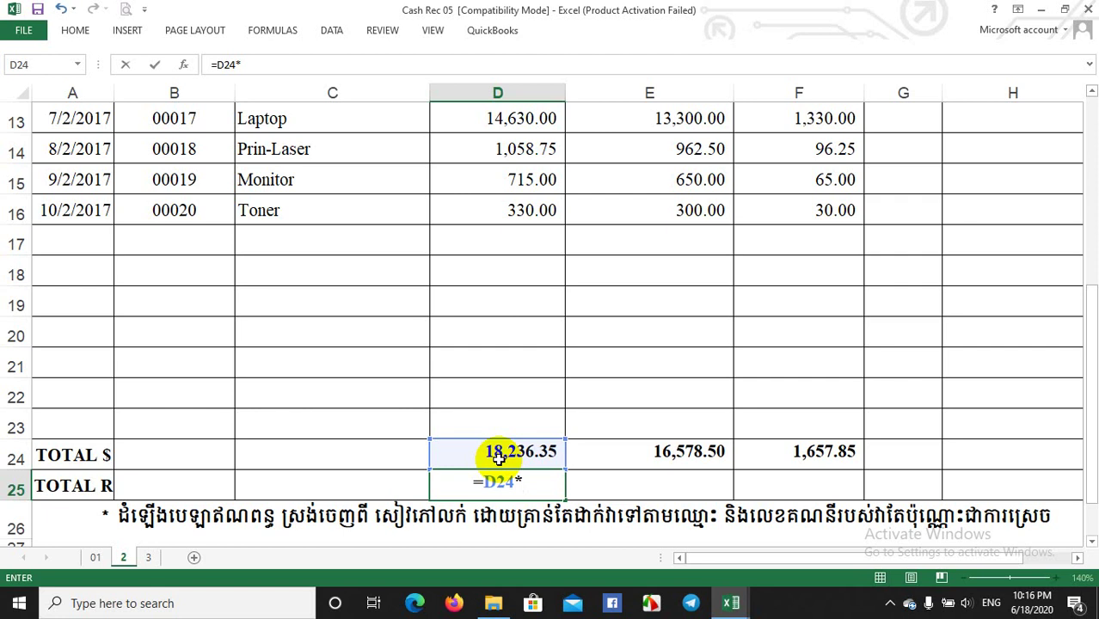
text(4042)
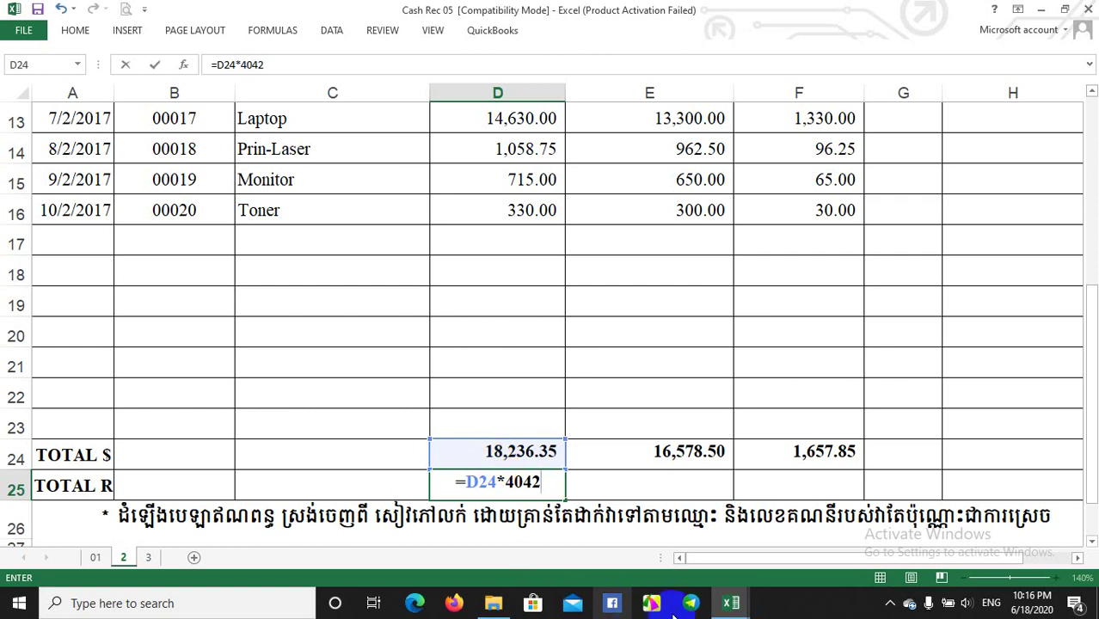
mouse_move(720, 608)
click(815, 537)
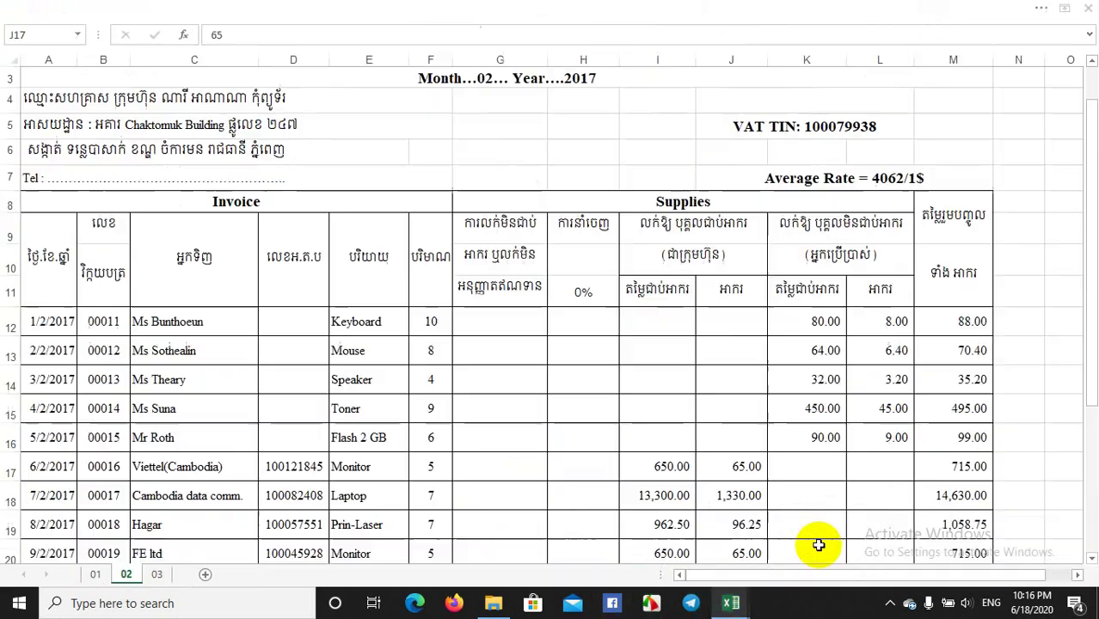
mouse_move(733, 606)
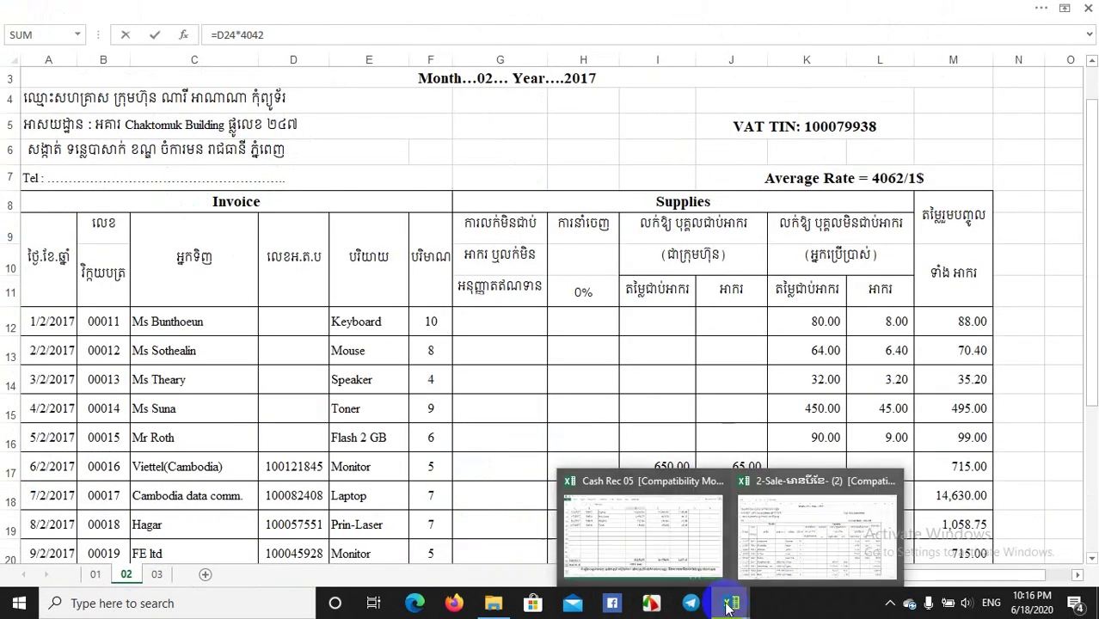
click(666, 540)
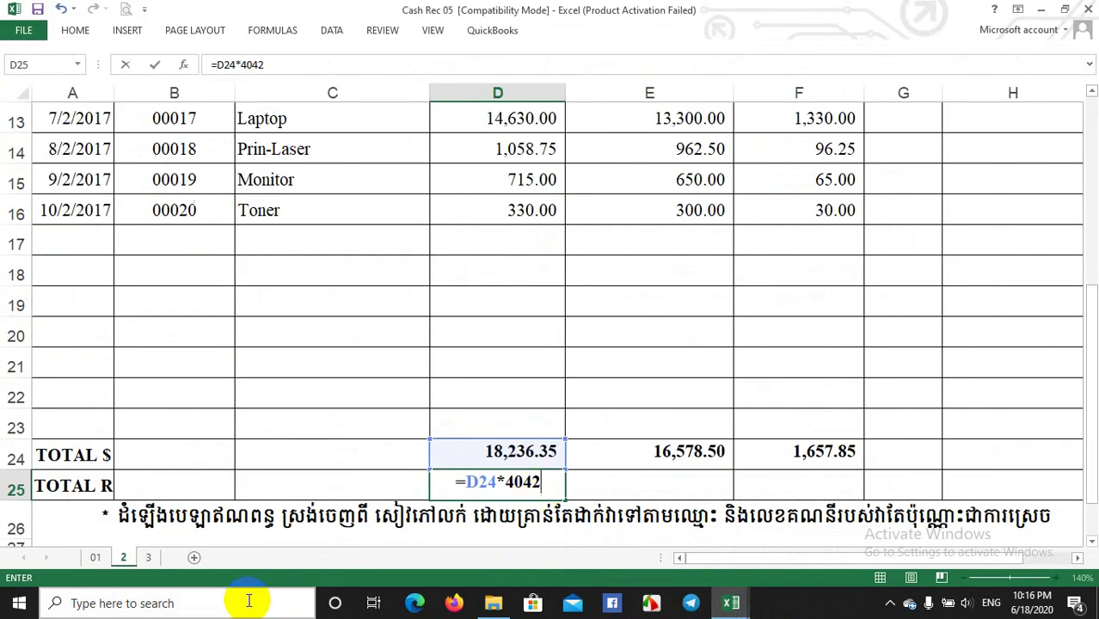
key(BackSpace)
key(BackSpace)
text(62)
key(Return)
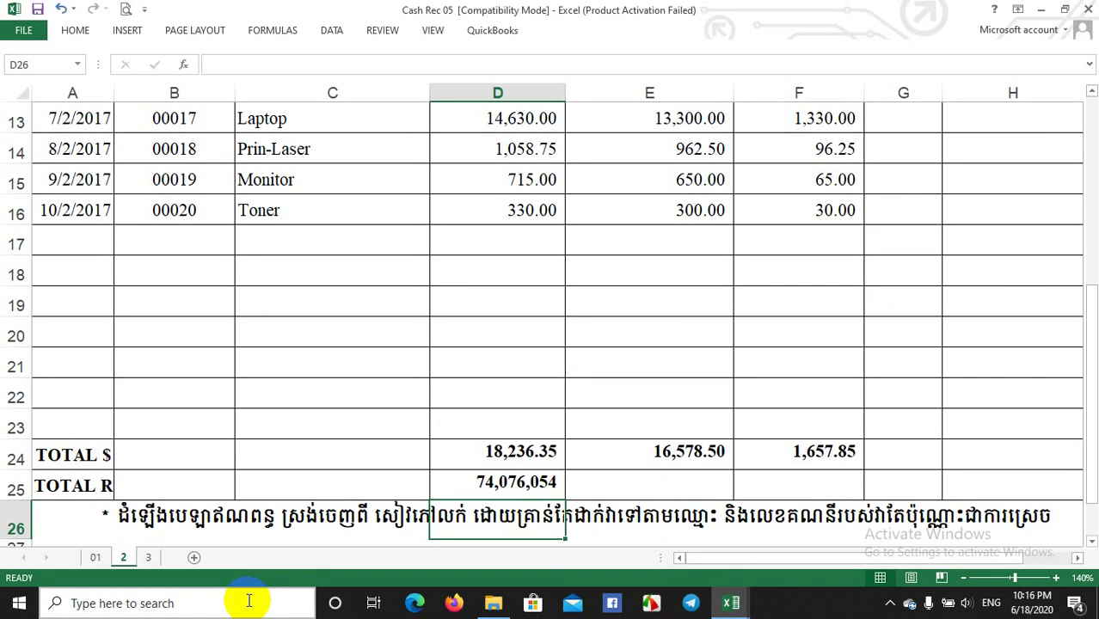
Fill the D25 riel conversion formula across to F25 for the Sale and VAT Output totals.
click(539, 490)
drag(565, 500, 814, 491)
click(759, 402)
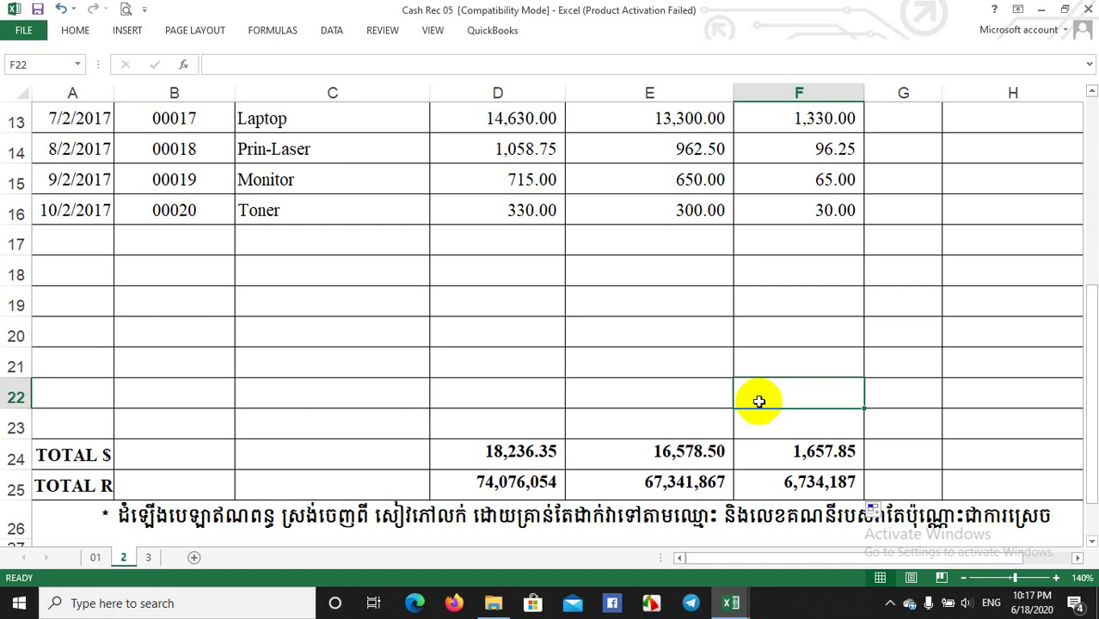
Enter =SUM(E25:F25) in H25 to check the riel Sale and VAT Output totals against Cash on hand.
click(979, 489)
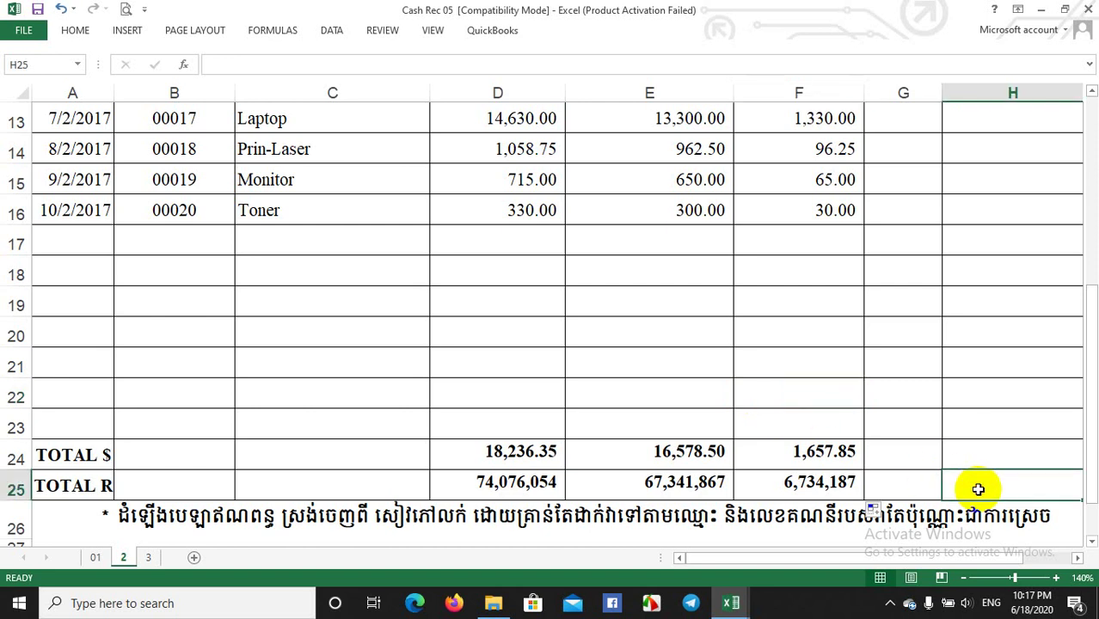
text(=)
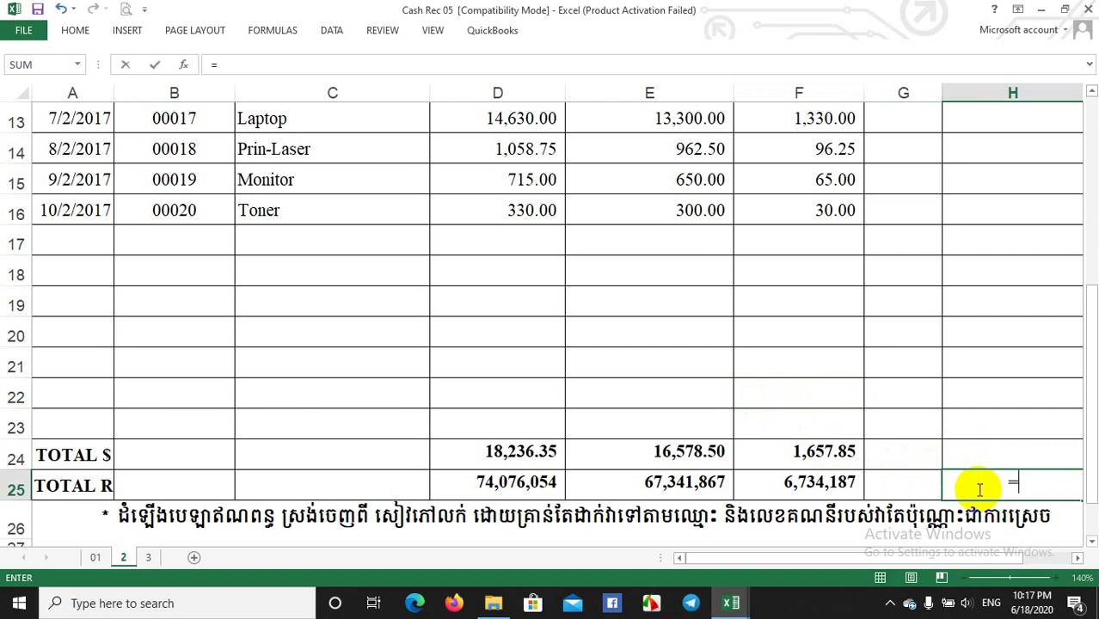
text(s)
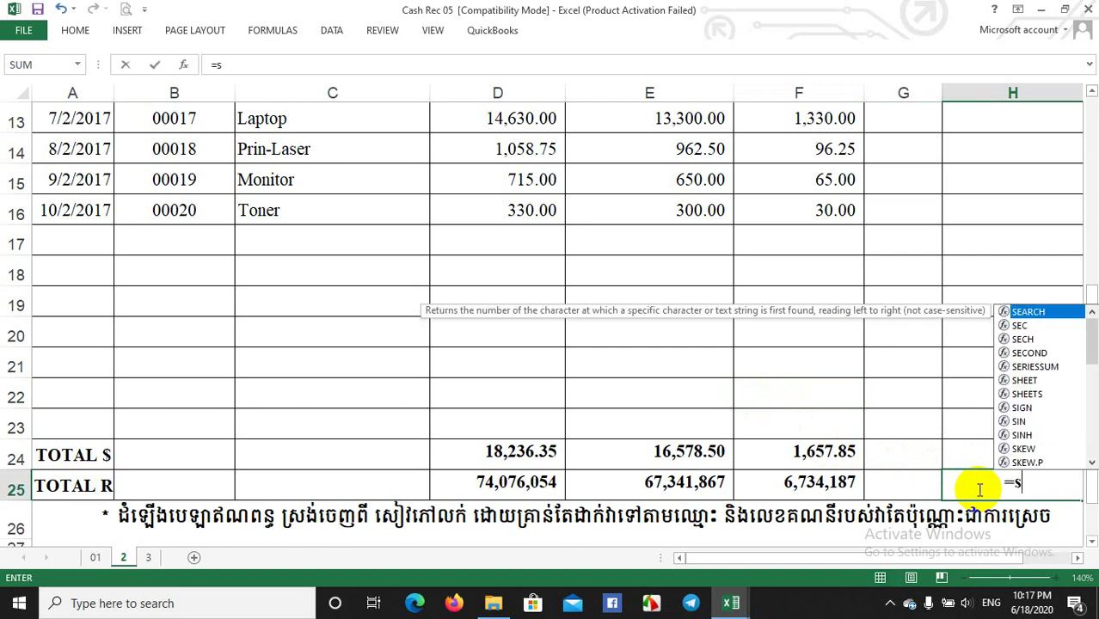
text(um()
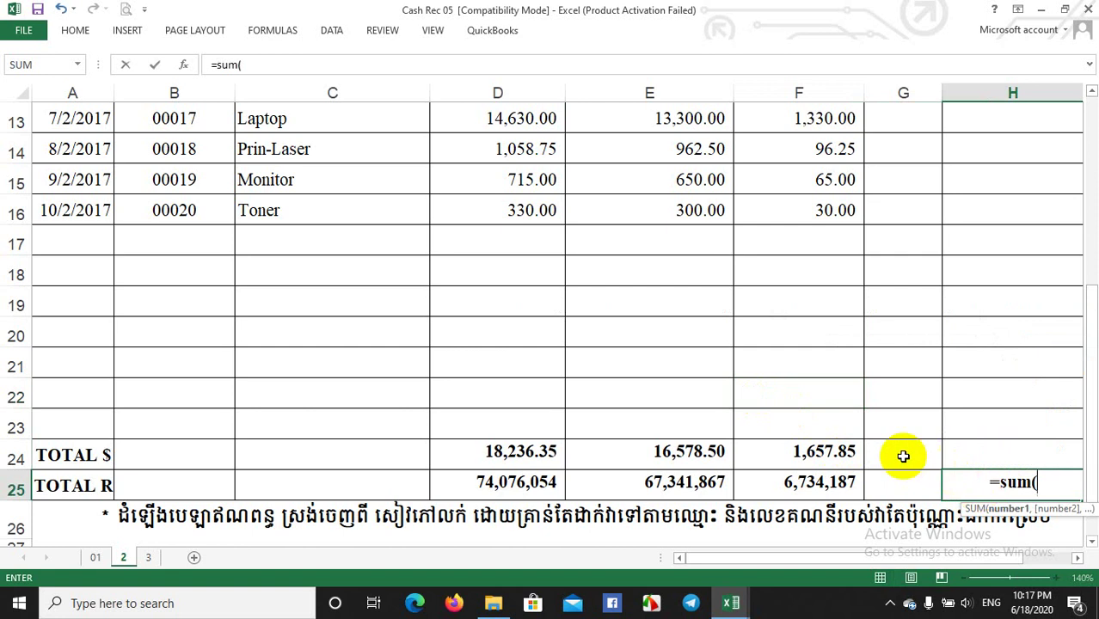
drag(625, 482, 767, 488)
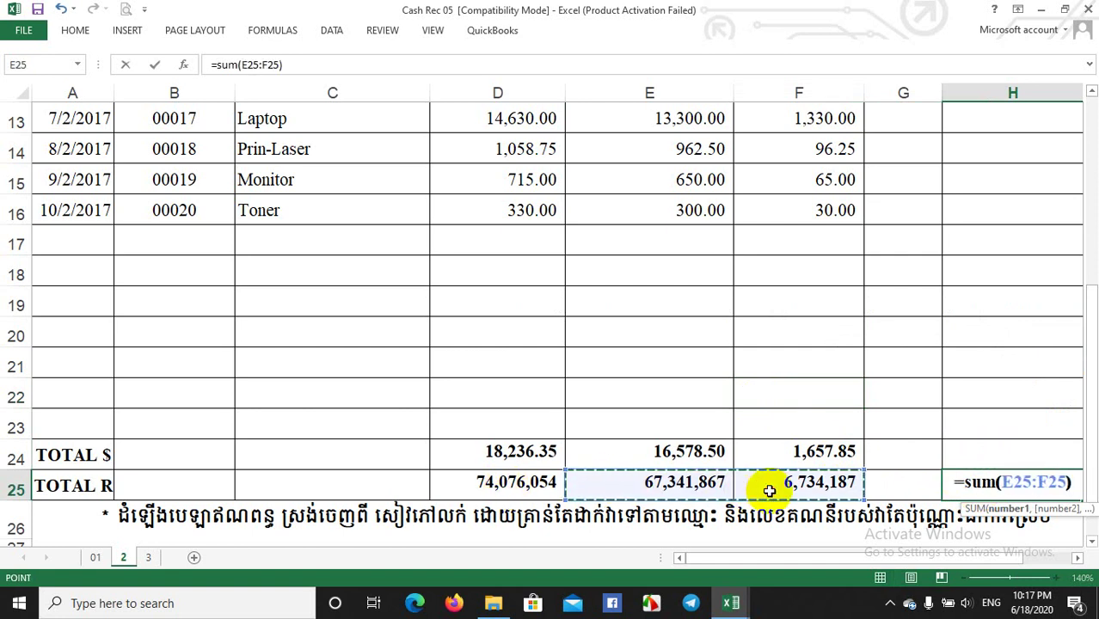
key(Return)
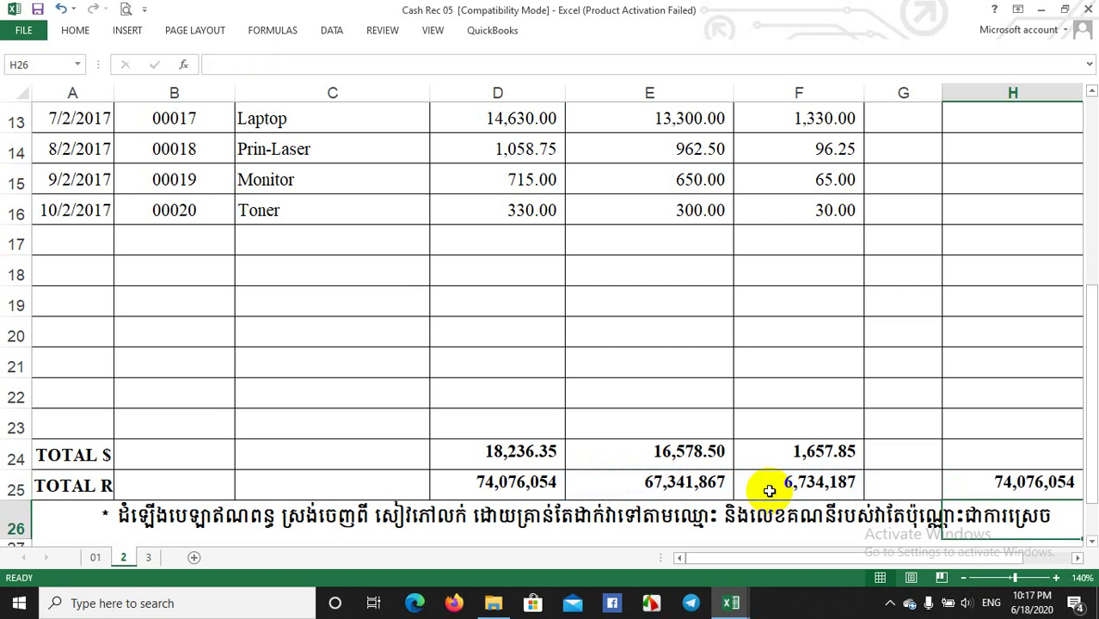
Delete the check sum from H25.
click(977, 492)
key(Delete)
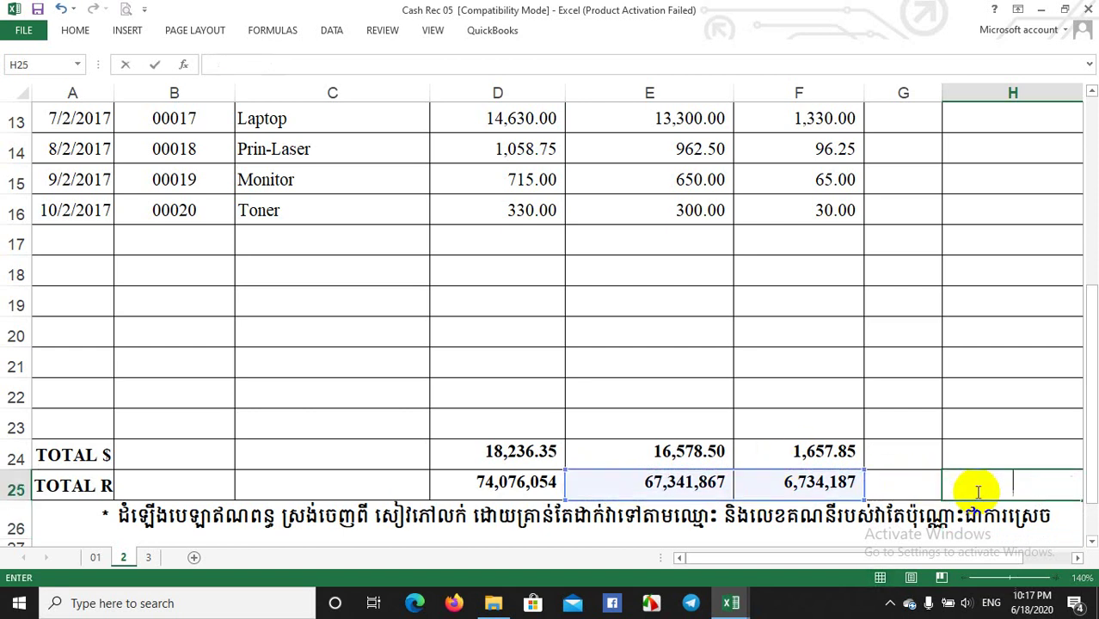
click(750, 389)
click(458, 357)
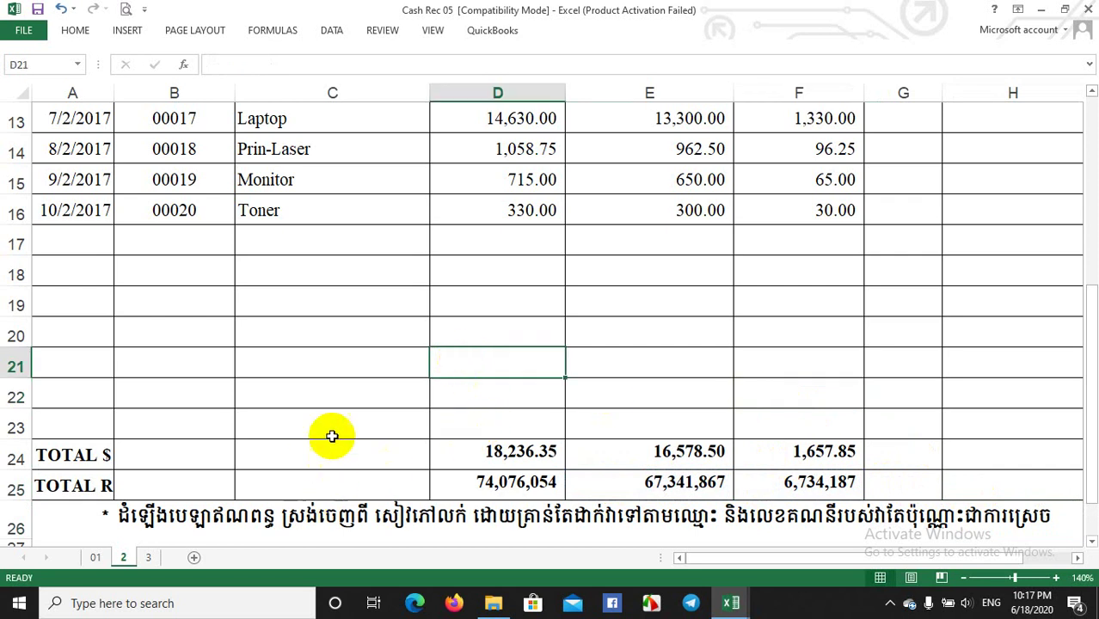
Open the March journal on sheet 3, then switch to the March sales record on 2-Sale sheet 03.
scroll(333, 433, up, 3)
scroll(334, 433, up, 1)
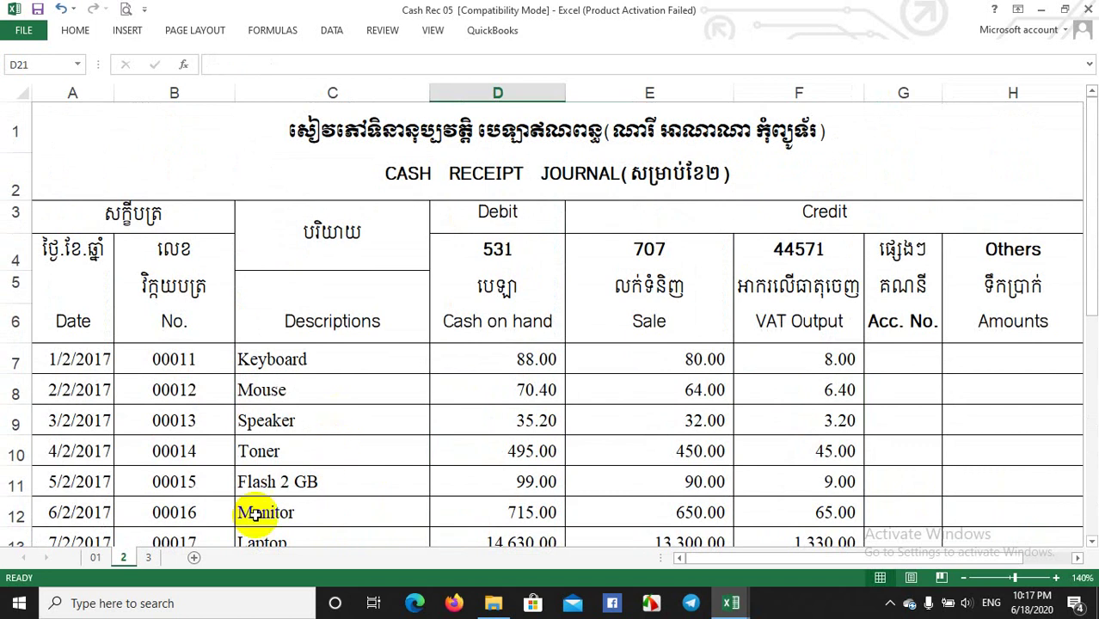
click(151, 558)
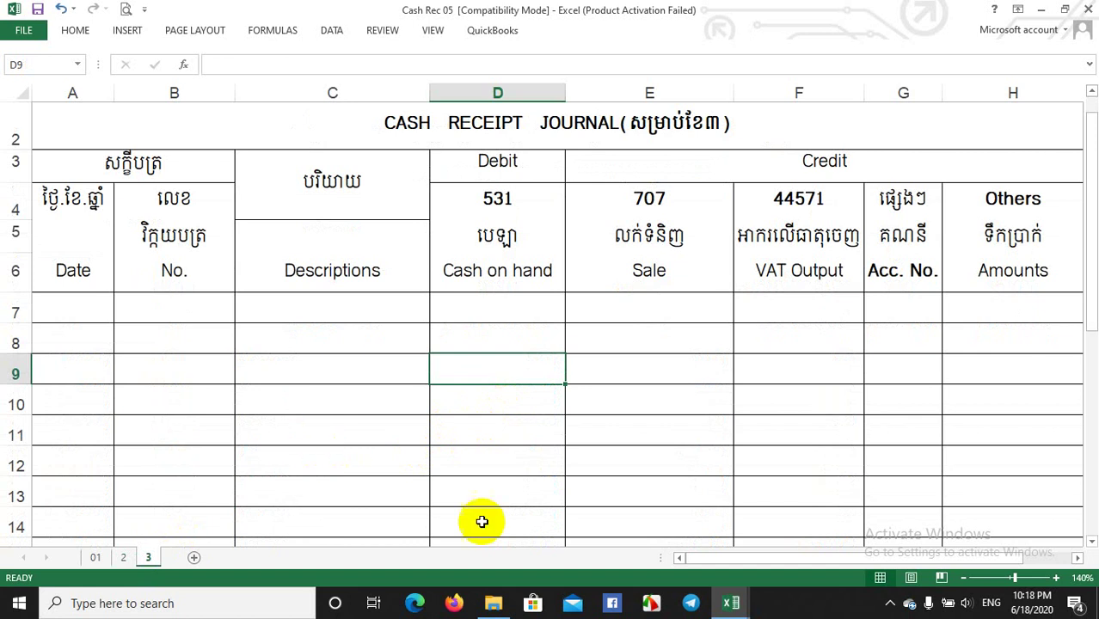
click(721, 607)
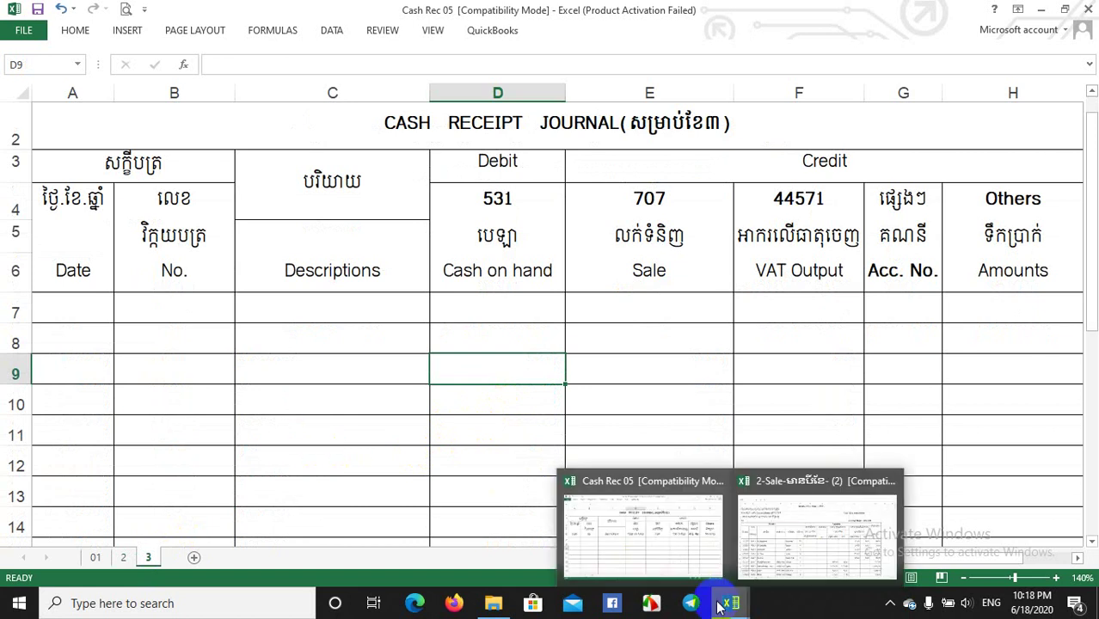
click(785, 546)
click(157, 575)
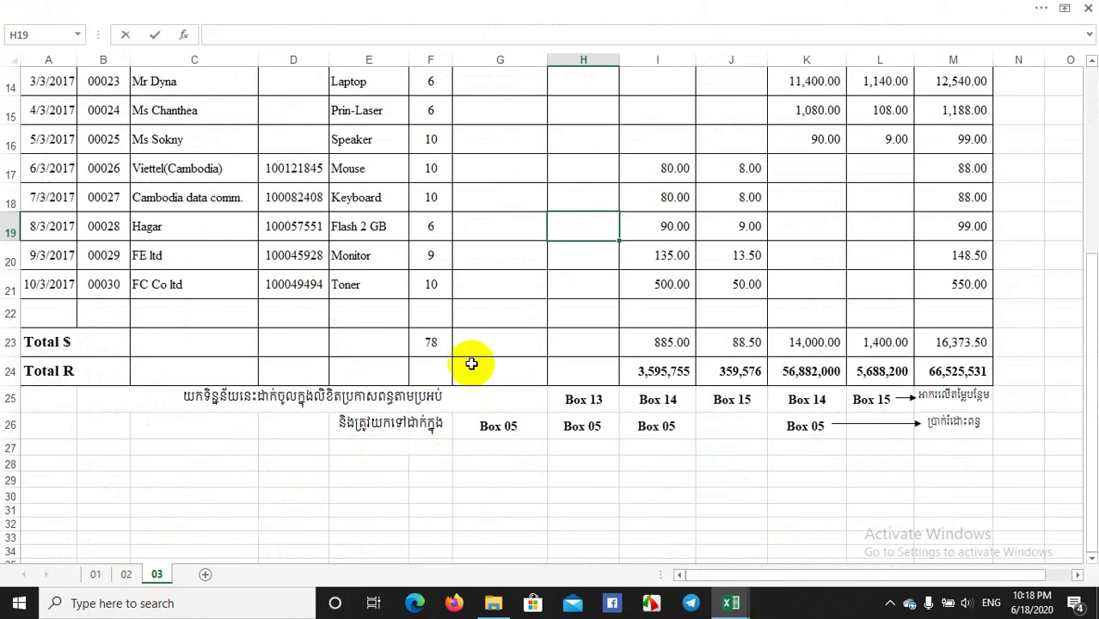
scroll(475, 363, up, 3)
scroll(477, 364, up, 2)
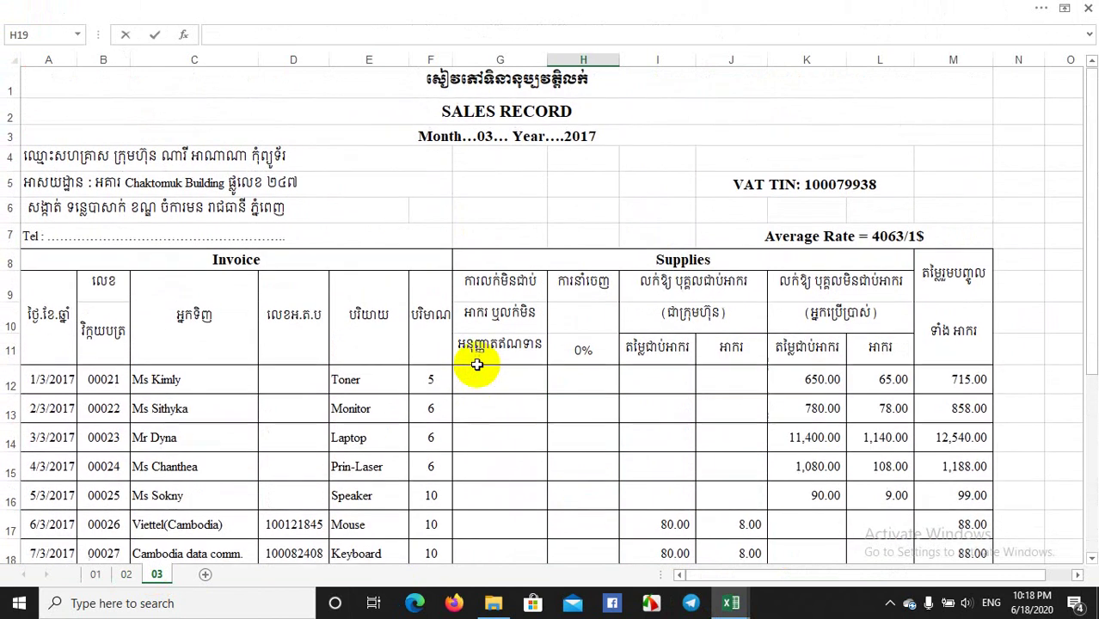
click(587, 486)
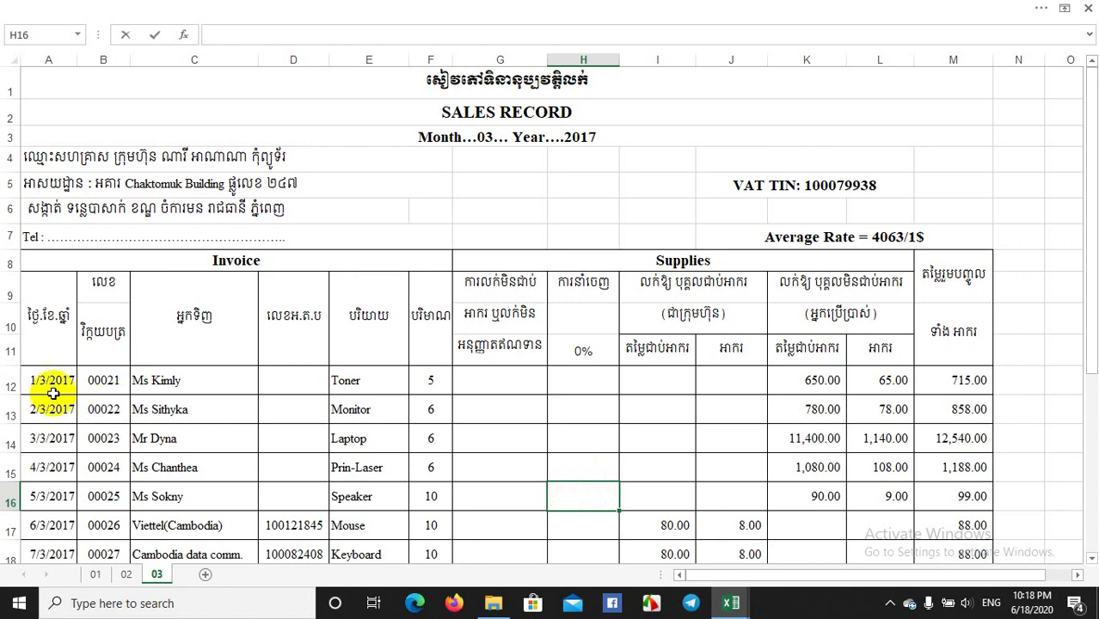
Copy the March dates and invoice numbers in A12:B21 of the sales record into the Cash Rec 05 journal from A7.
drag(45, 386, 100, 512)
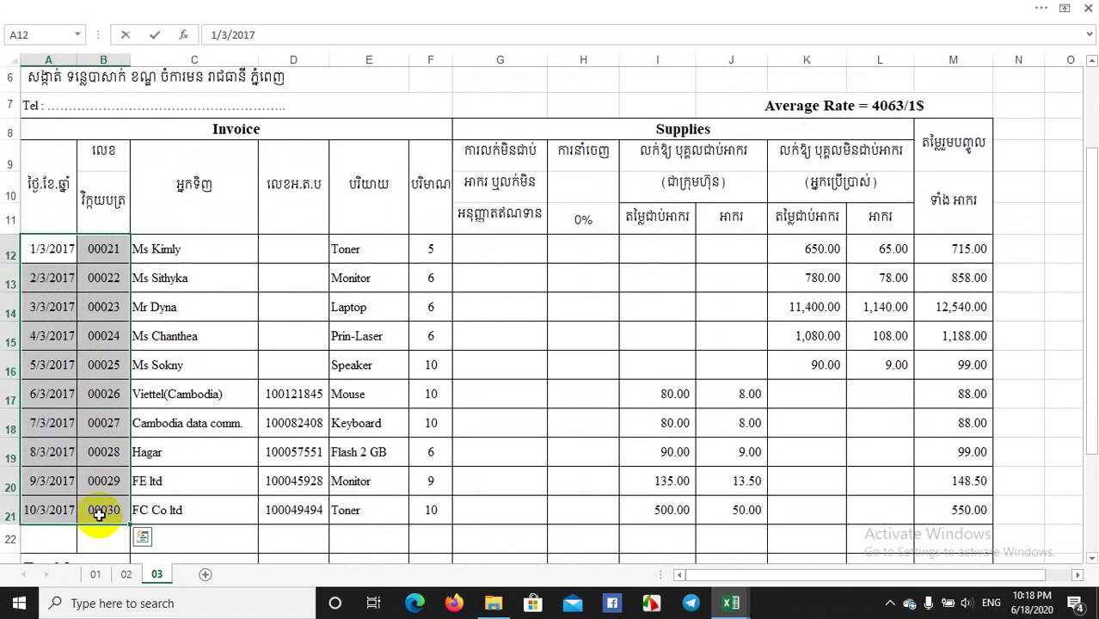
key(ctrl+c)
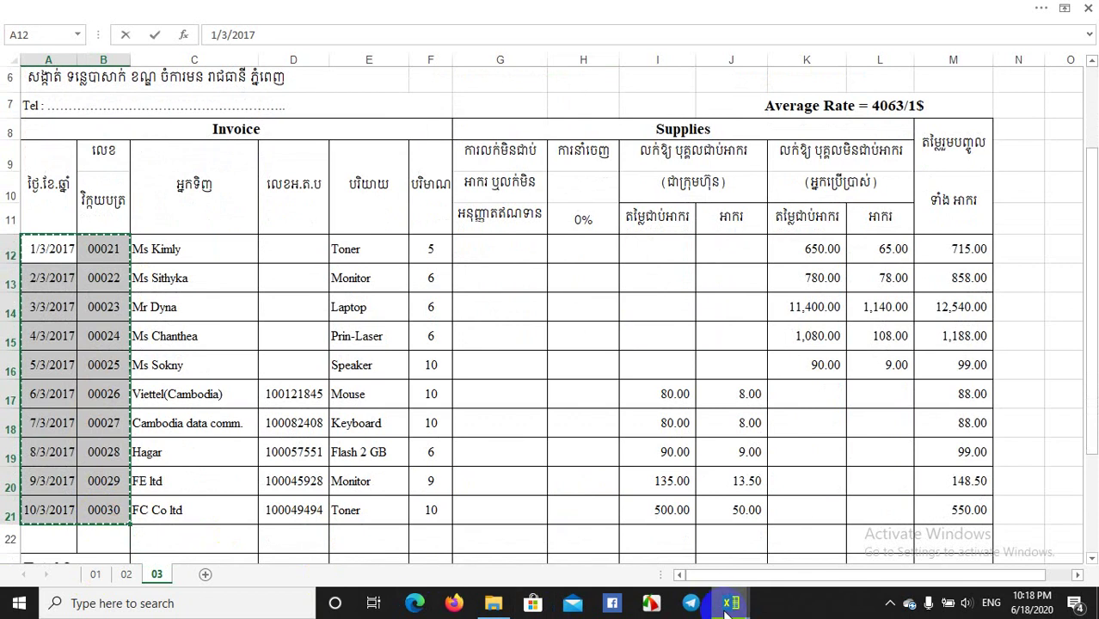
mouse_move(728, 606)
click(667, 551)
click(82, 315)
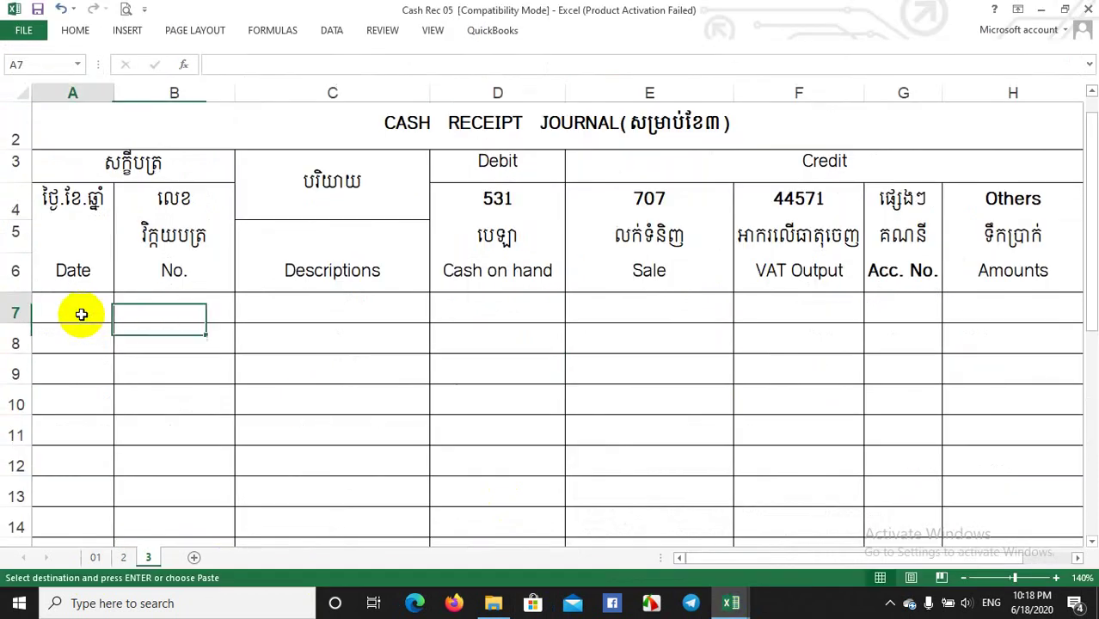
key(ctrl+v)
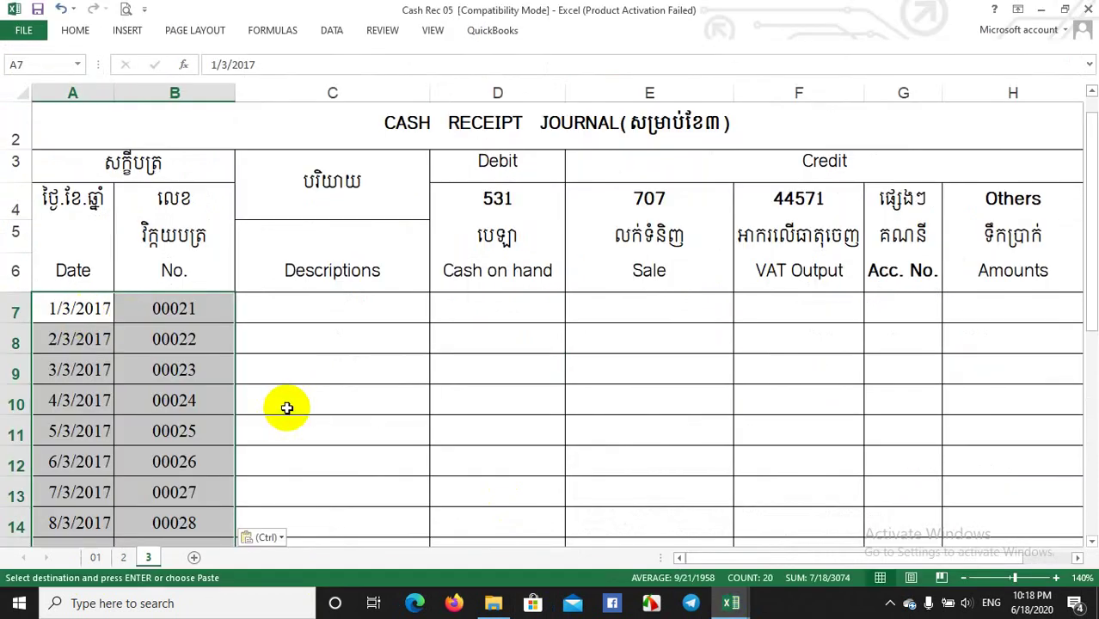
Copy the item descriptions in E12:E21 of 2-Sale sheet 03 into the March journal's Descriptions column from C7.
mouse_move(730, 602)
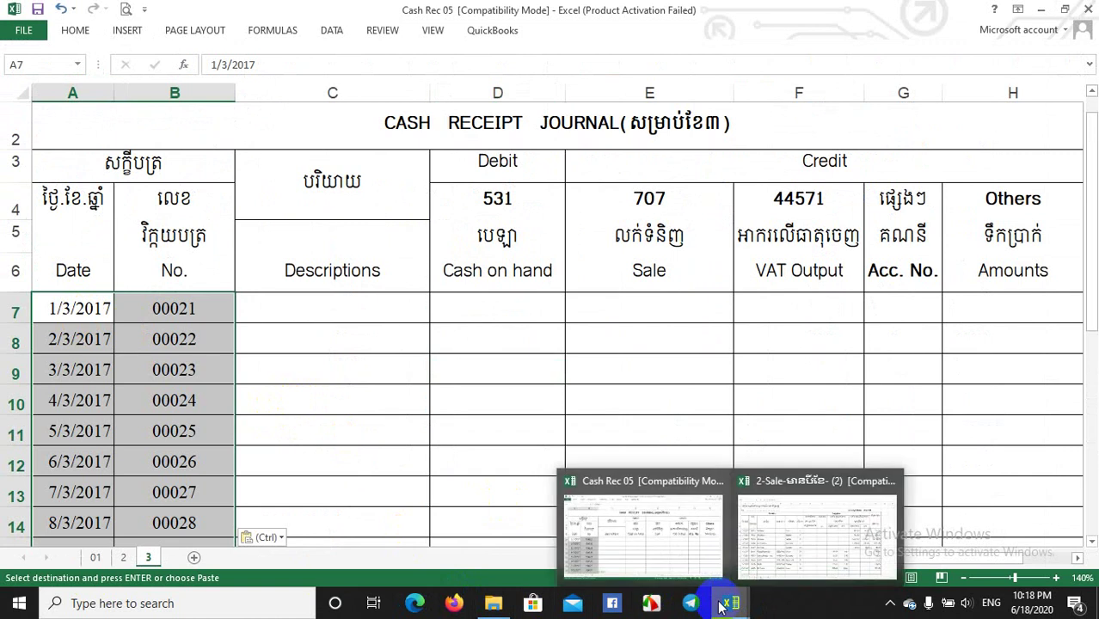
click(767, 551)
drag(351, 249, 368, 509)
key(ctrl+c)
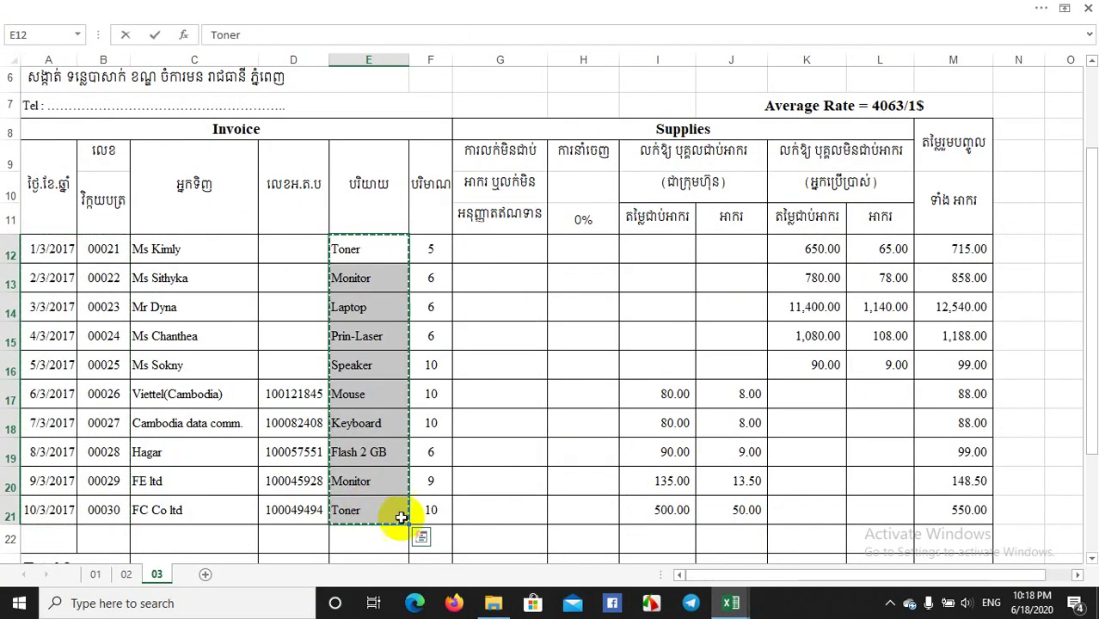
mouse_move(730, 606)
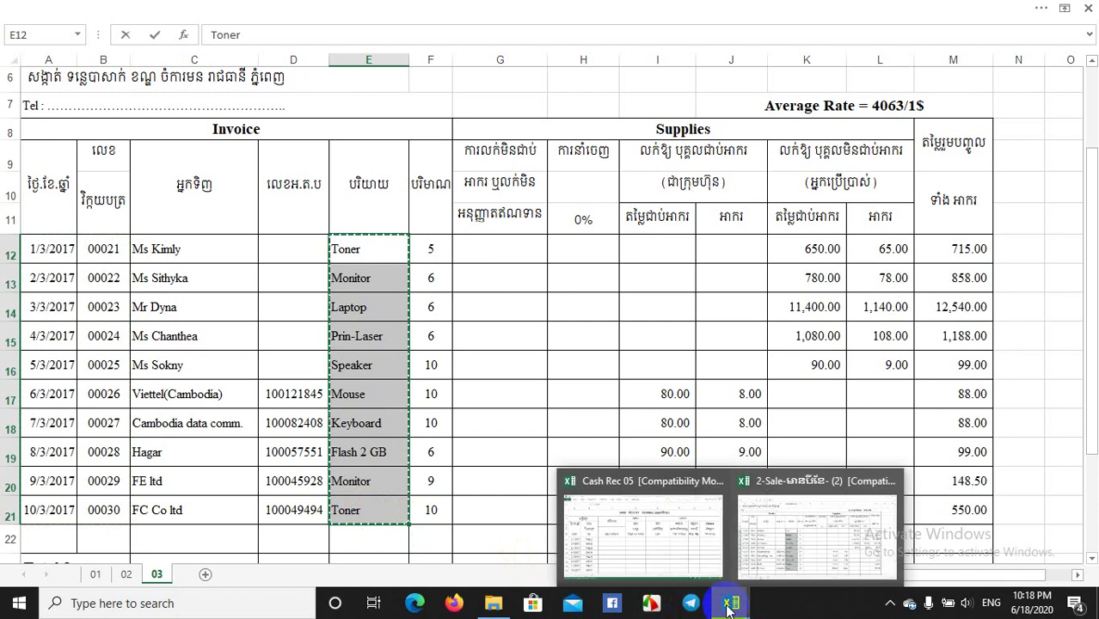
click(625, 548)
click(305, 310)
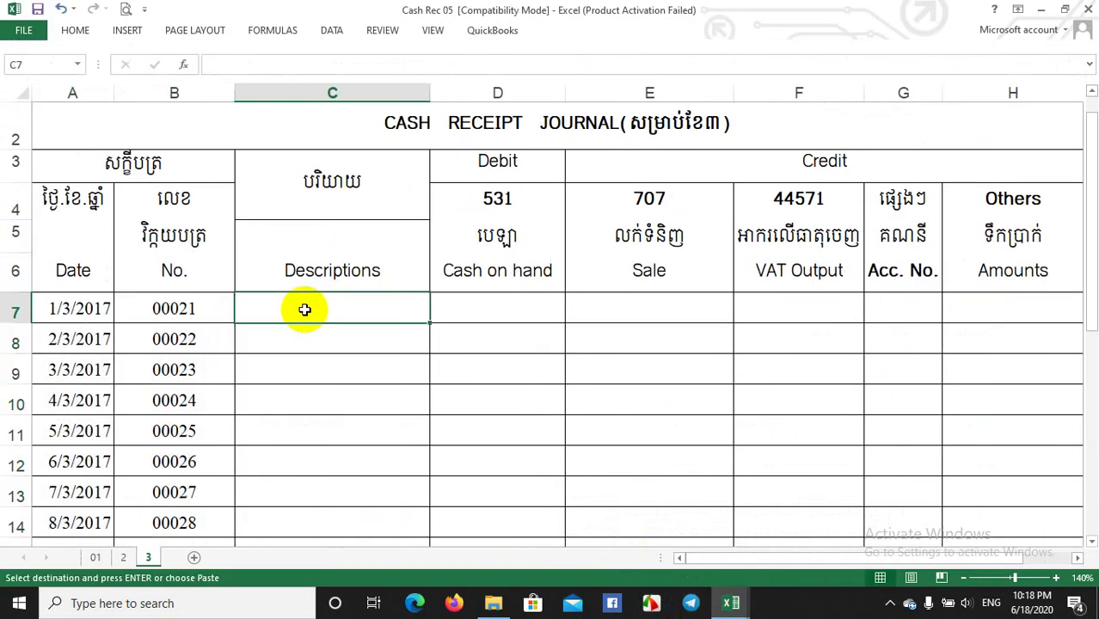
key(ctrl+v)
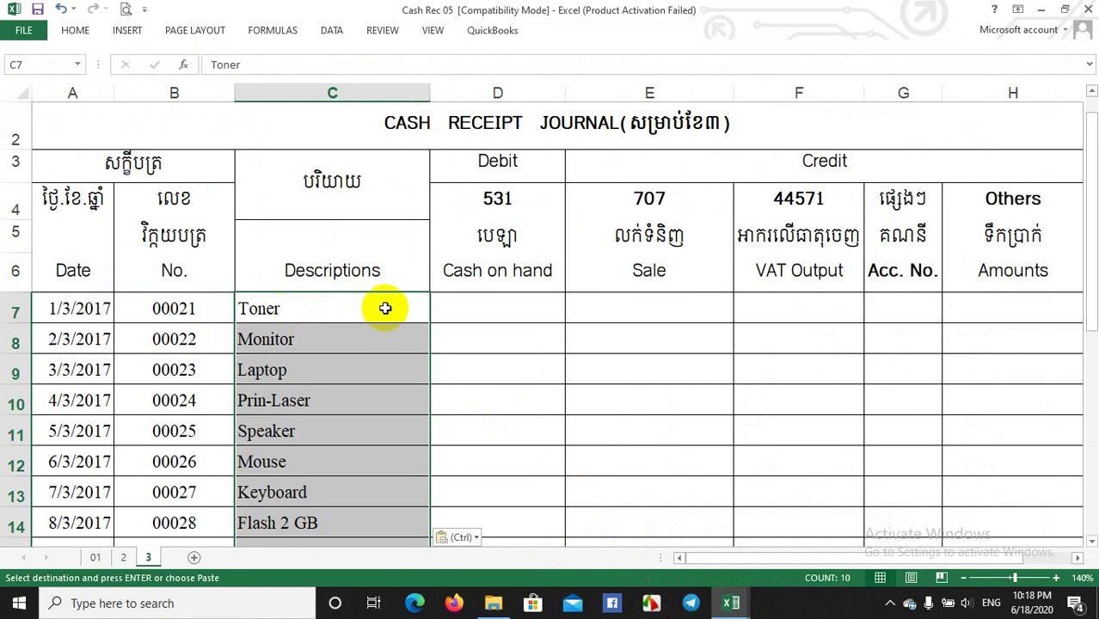
Copy the tax-inclusive totals in M12:M21 of 2-Sale sheet 03 into the March journal's Cash on hand column from D7.
click(460, 308)
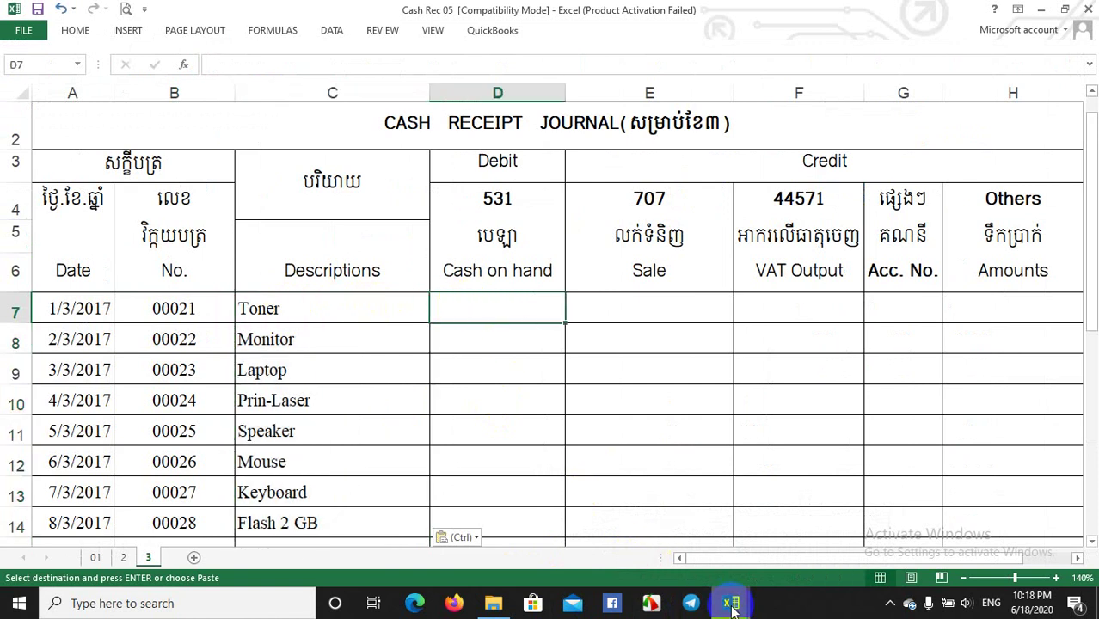
mouse_move(730, 602)
click(806, 534)
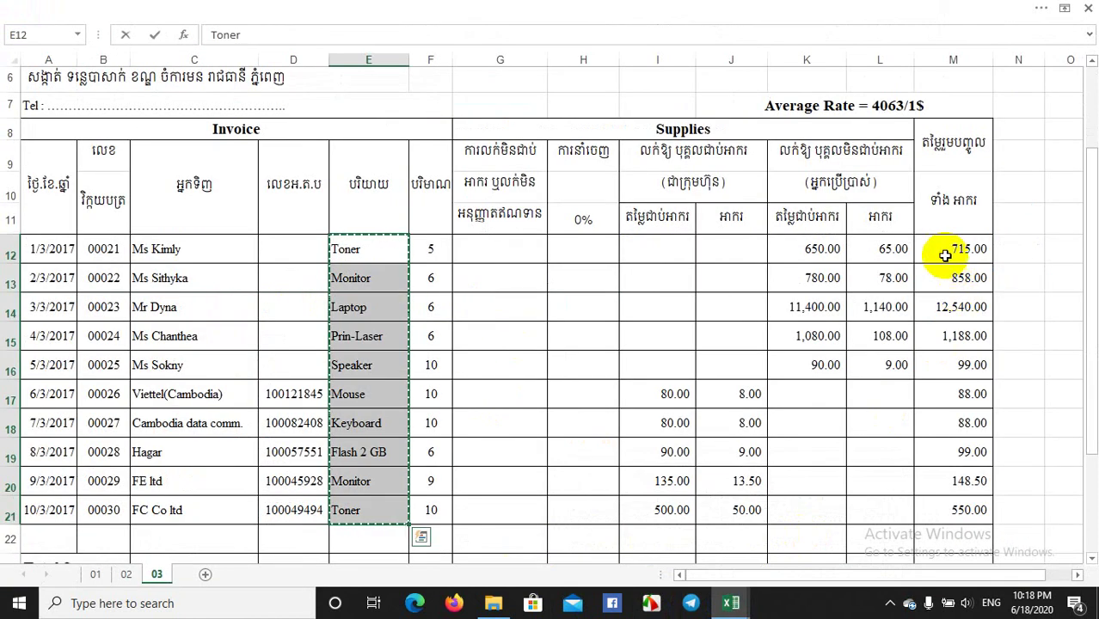
drag(939, 245, 964, 507)
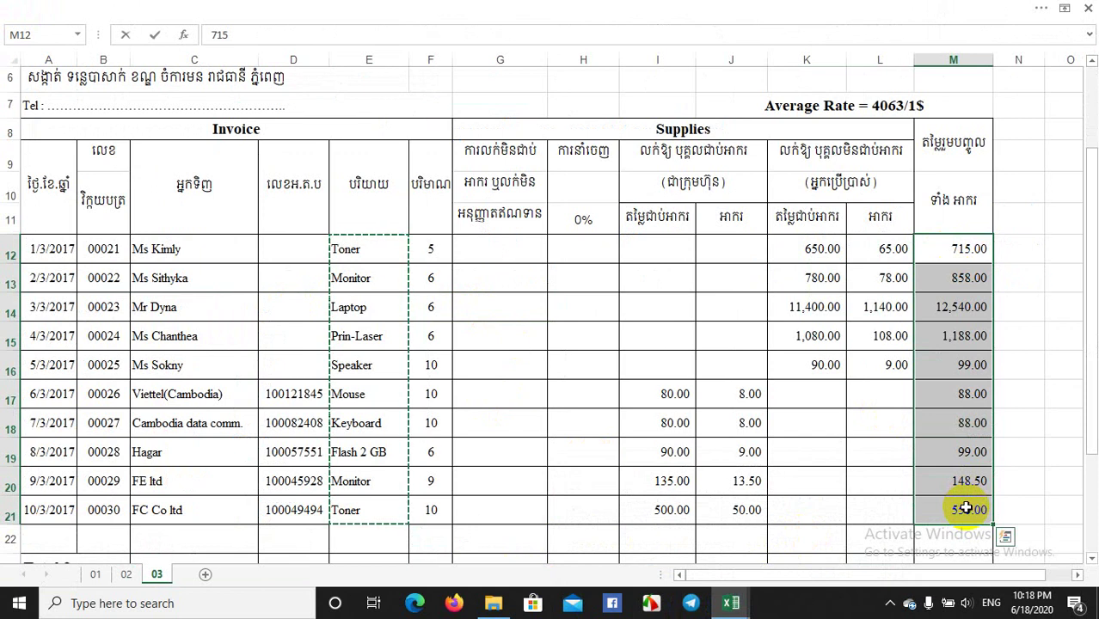
key(ctrl+c)
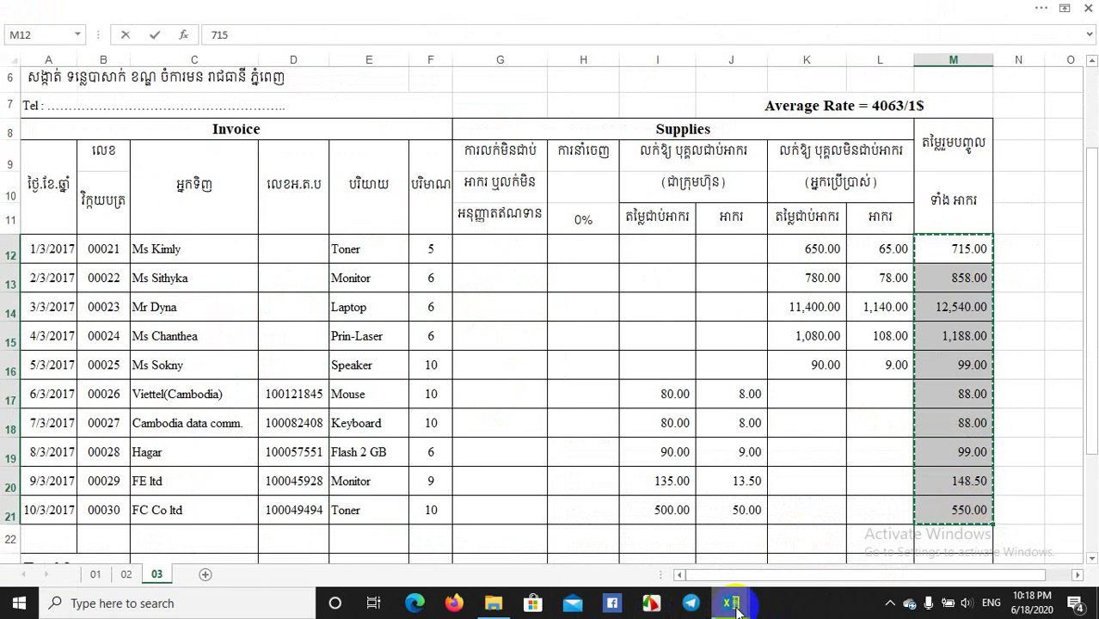
mouse_move(730, 601)
click(671, 557)
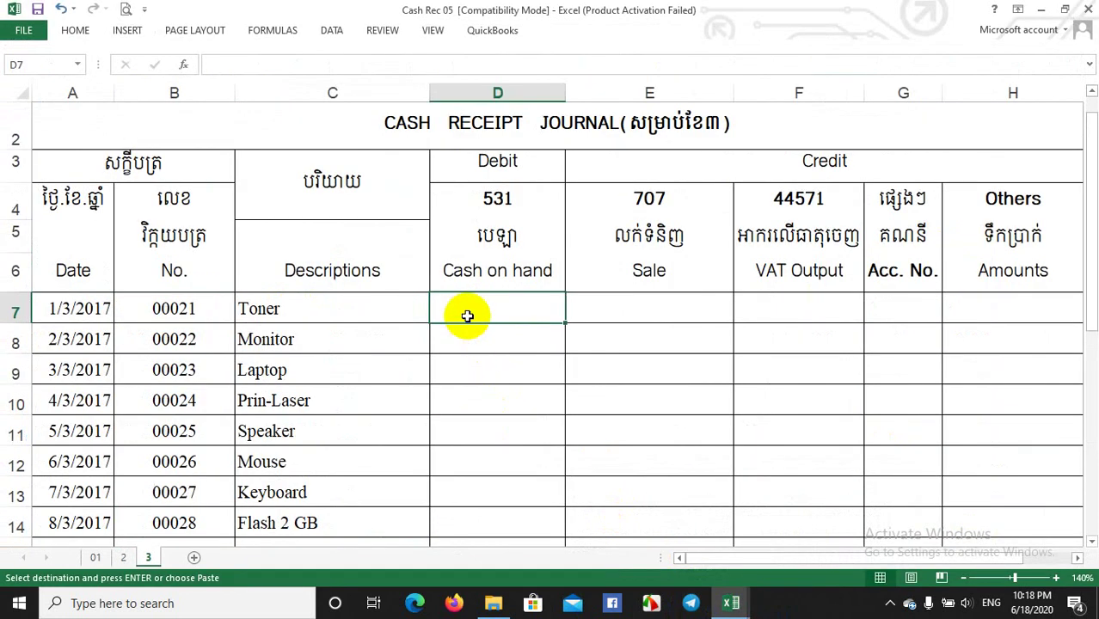
key(ctrl+v)
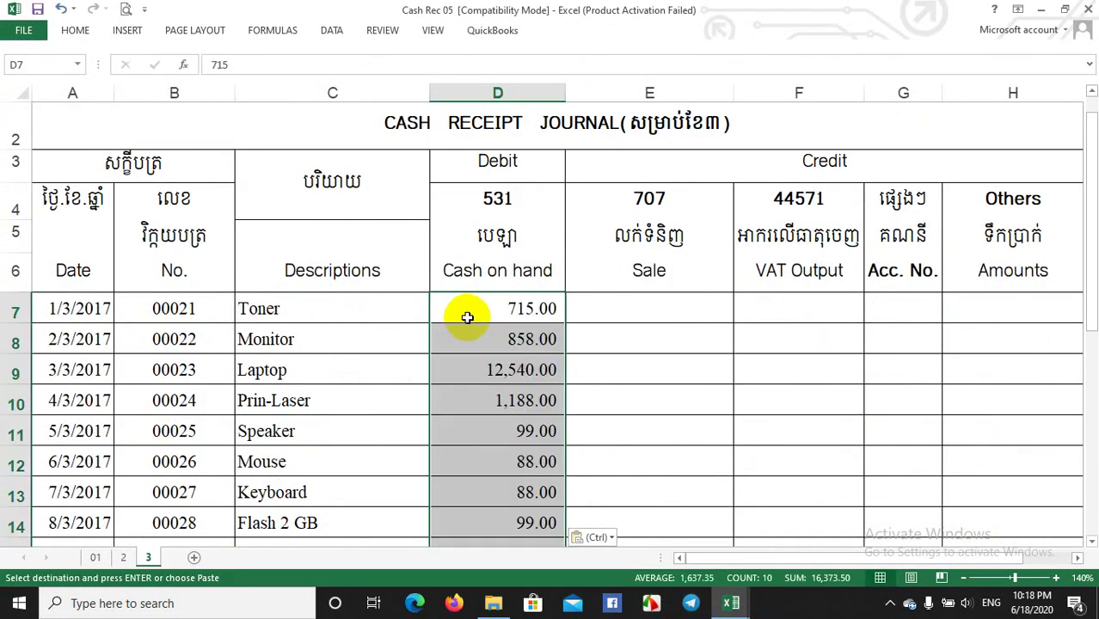
Copy the taxable values in K12:K16 of 2-Sale sheet 03 into the March journal's Sale column from E7.
click(646, 314)
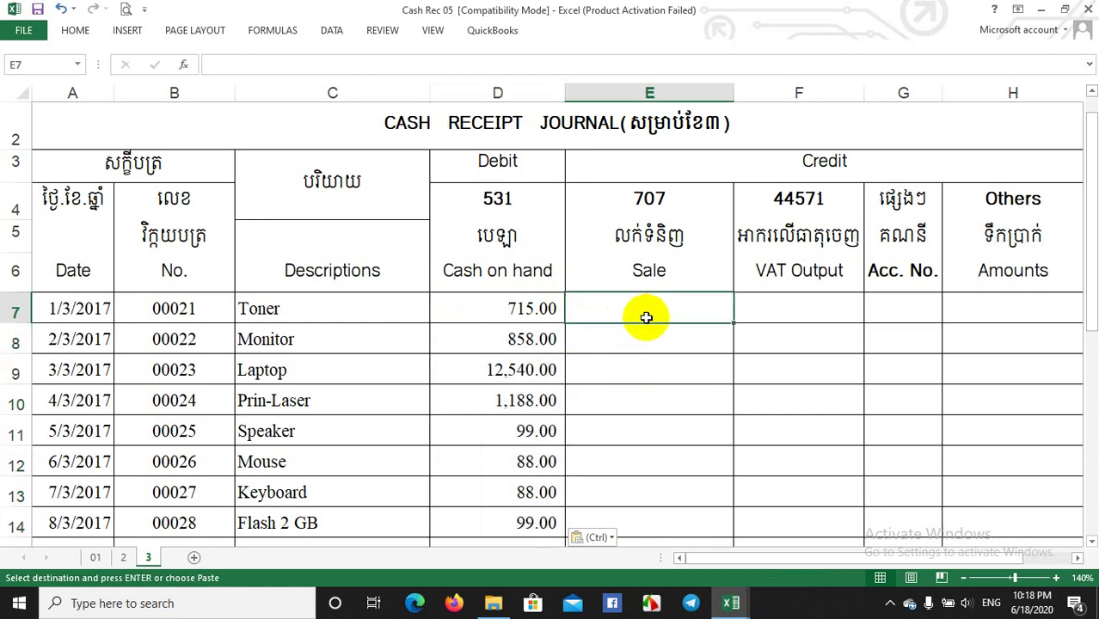
mouse_move(737, 612)
click(760, 534)
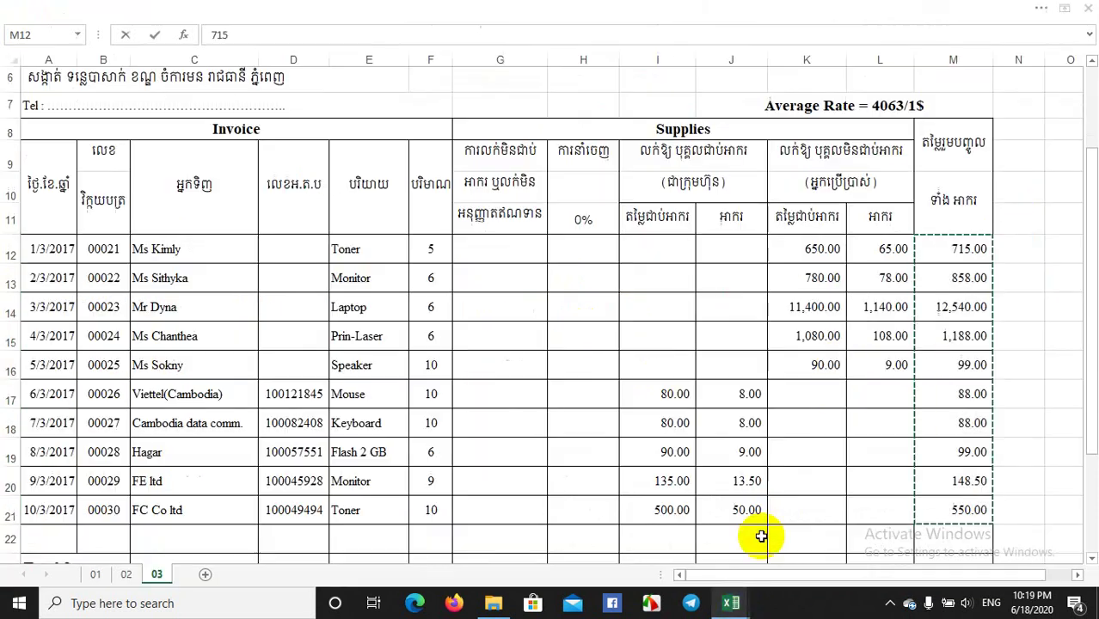
drag(805, 254, 799, 354)
key(ctrl+c)
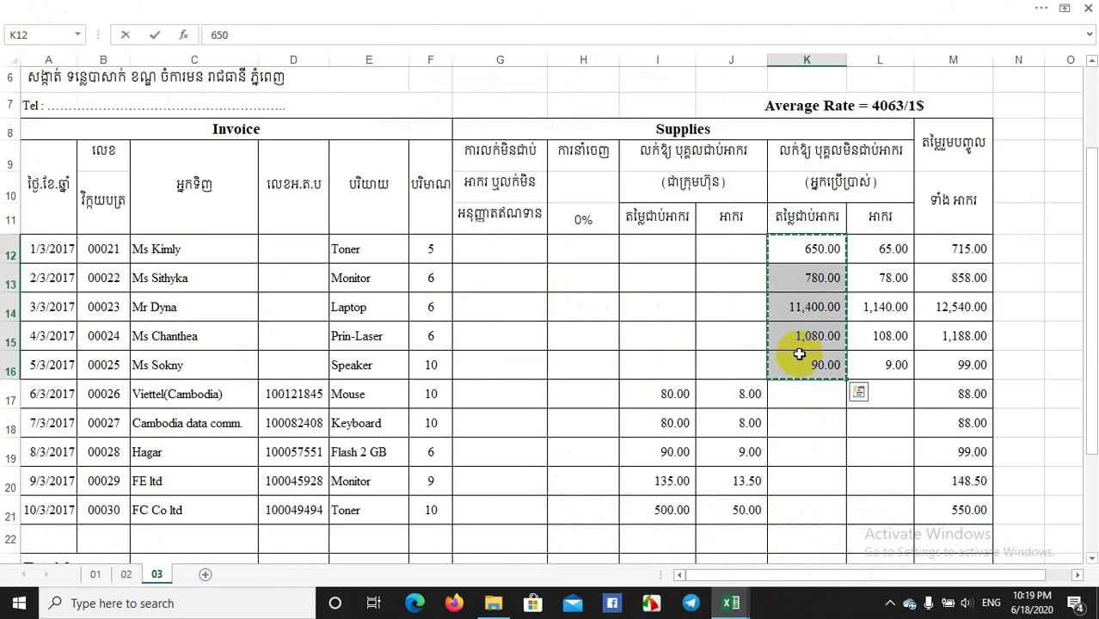
mouse_move(731, 605)
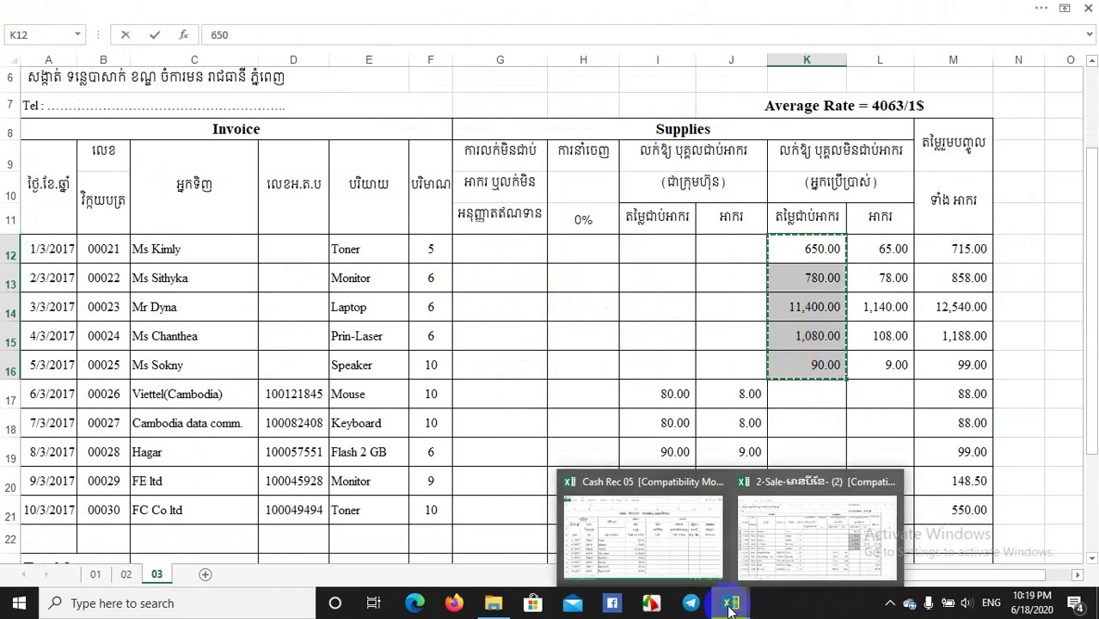
click(648, 545)
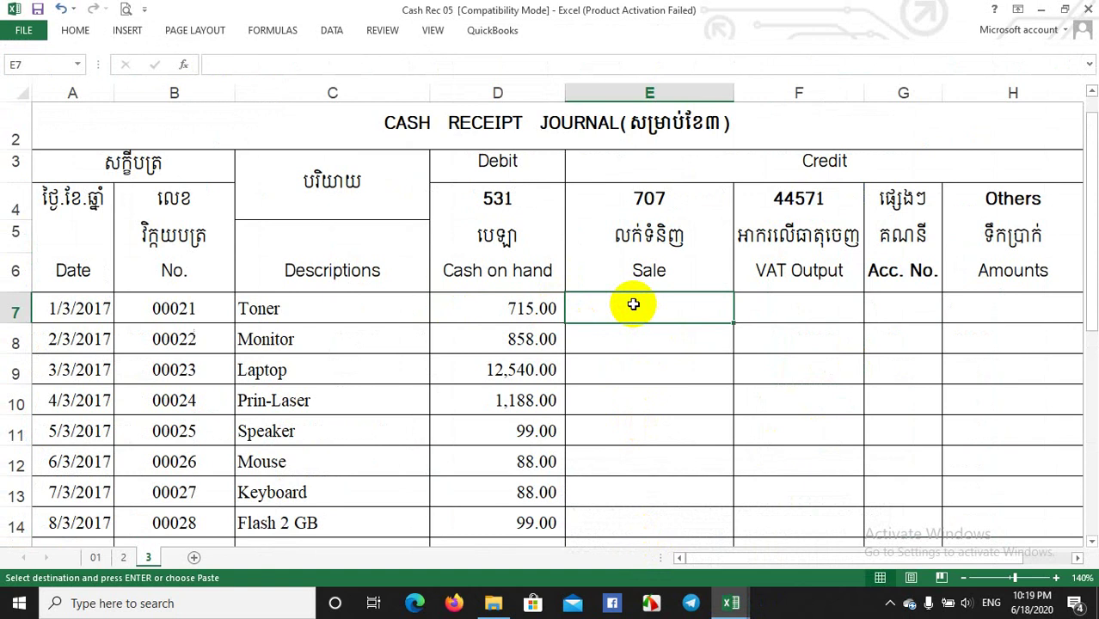
key(ctrl+v)
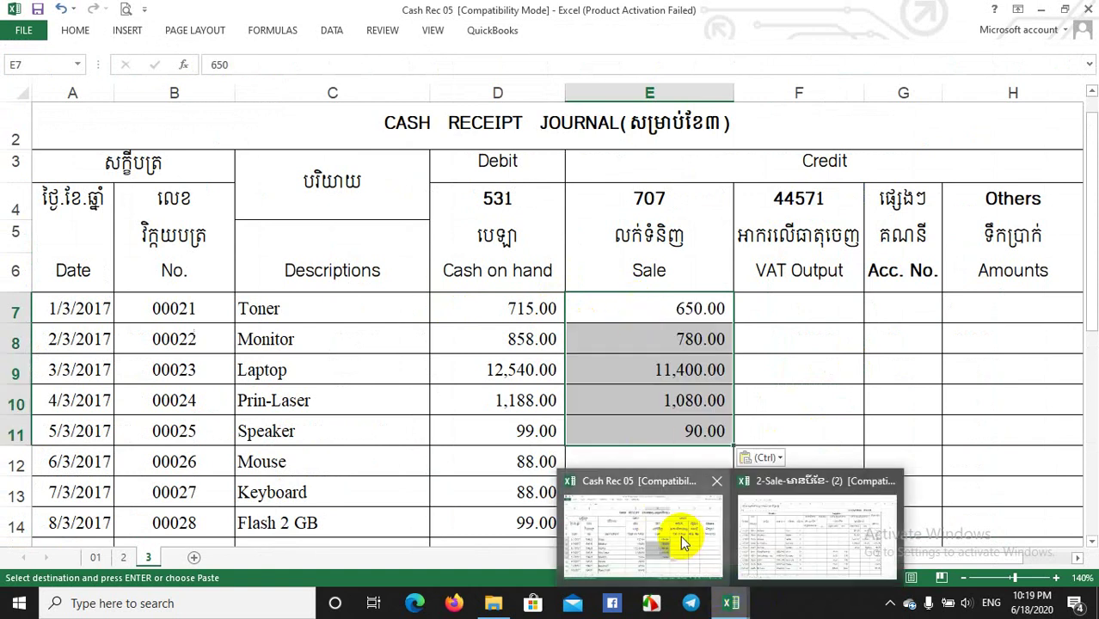
Copy the taxable values in I17:I21 of 2-Sale sheet 03 into the March journal's Sale column from E12.
mouse_move(731, 604)
click(750, 572)
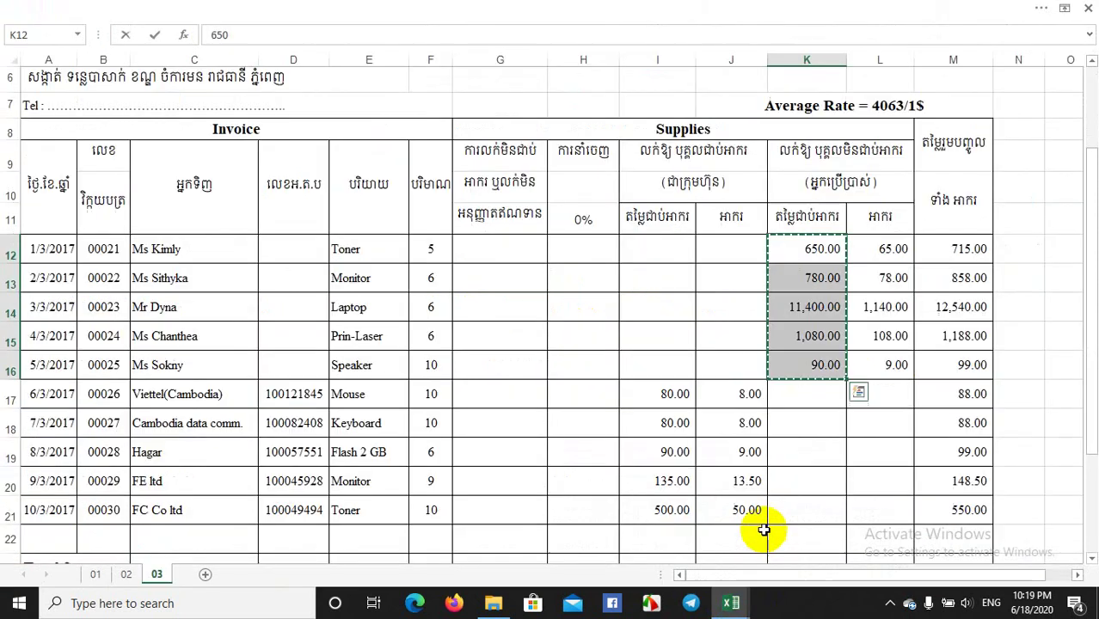
drag(666, 394, 657, 503)
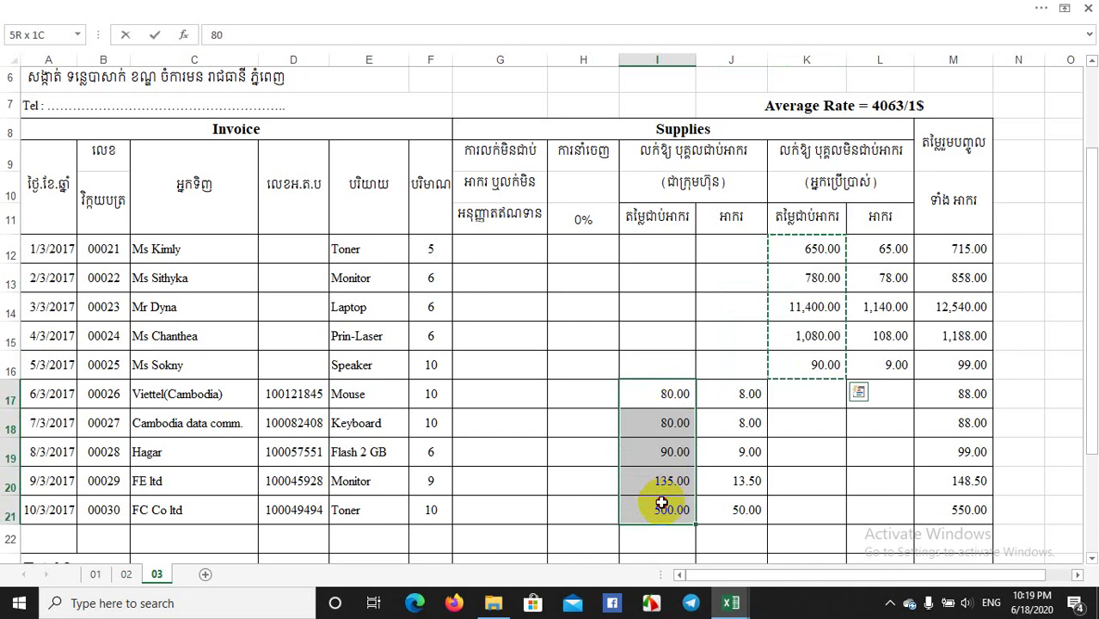
key(ctrl+c)
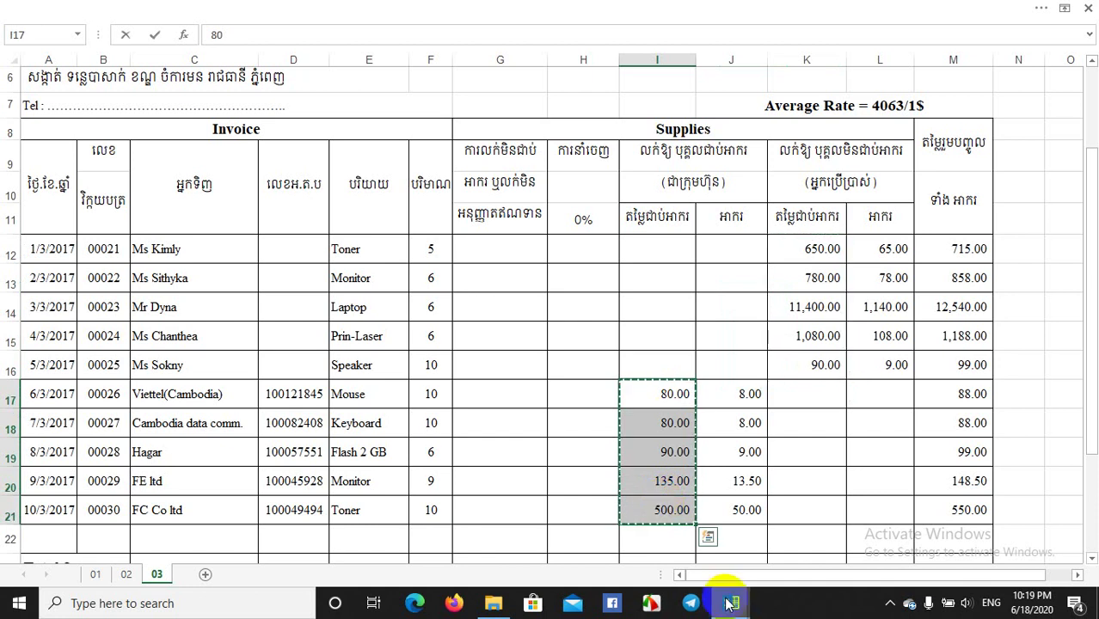
mouse_move(729, 605)
click(668, 544)
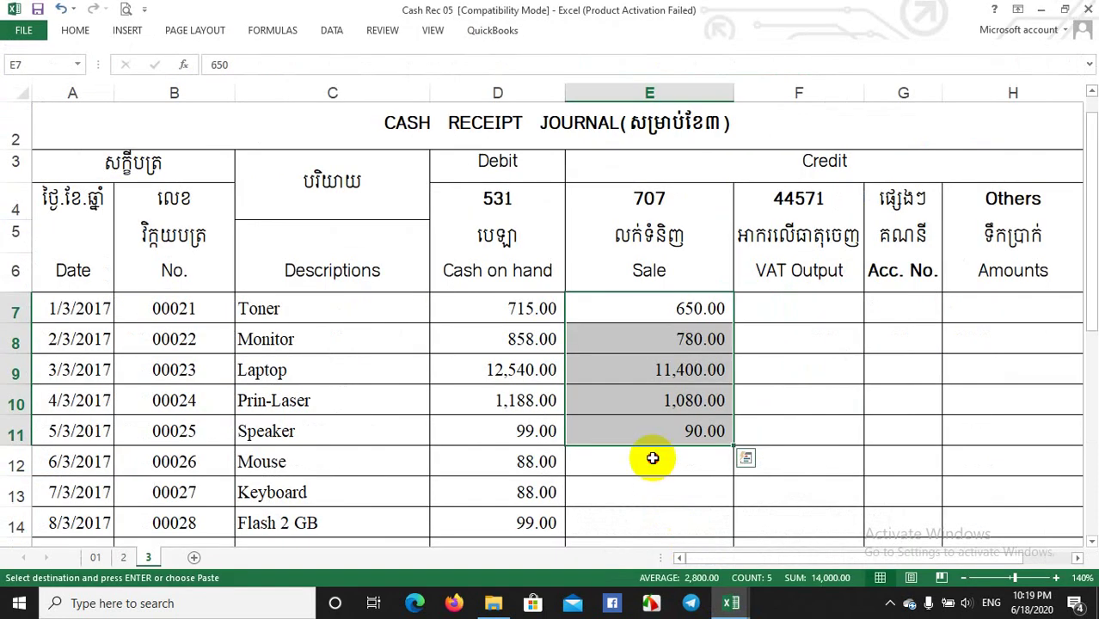
click(651, 458)
key(ctrl+v)
scroll(782, 451, down, 2)
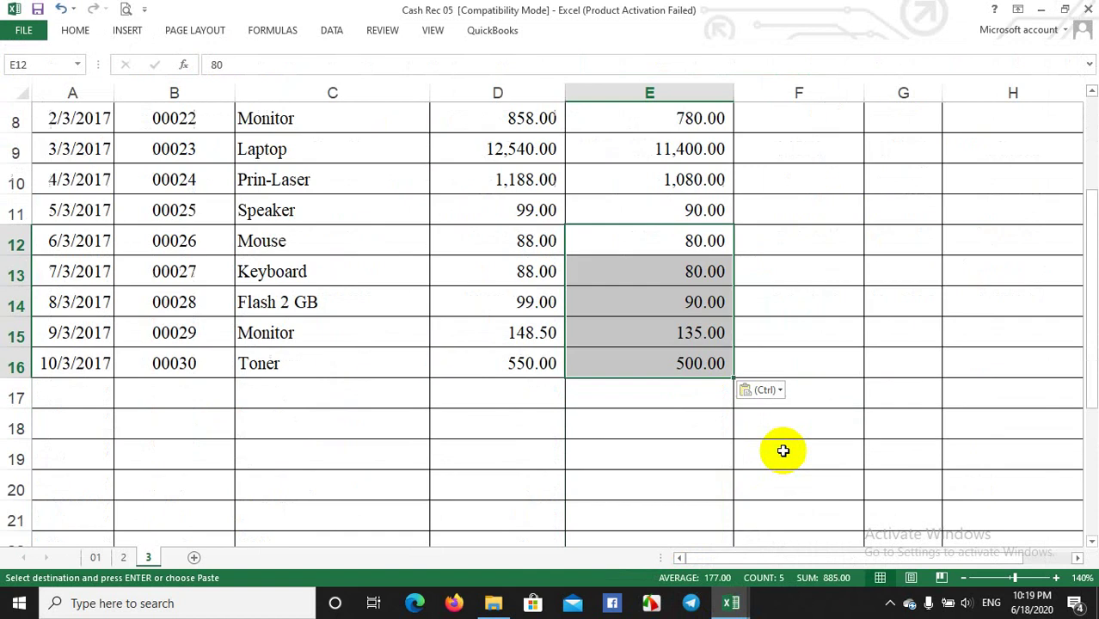
scroll(782, 447, up, 3)
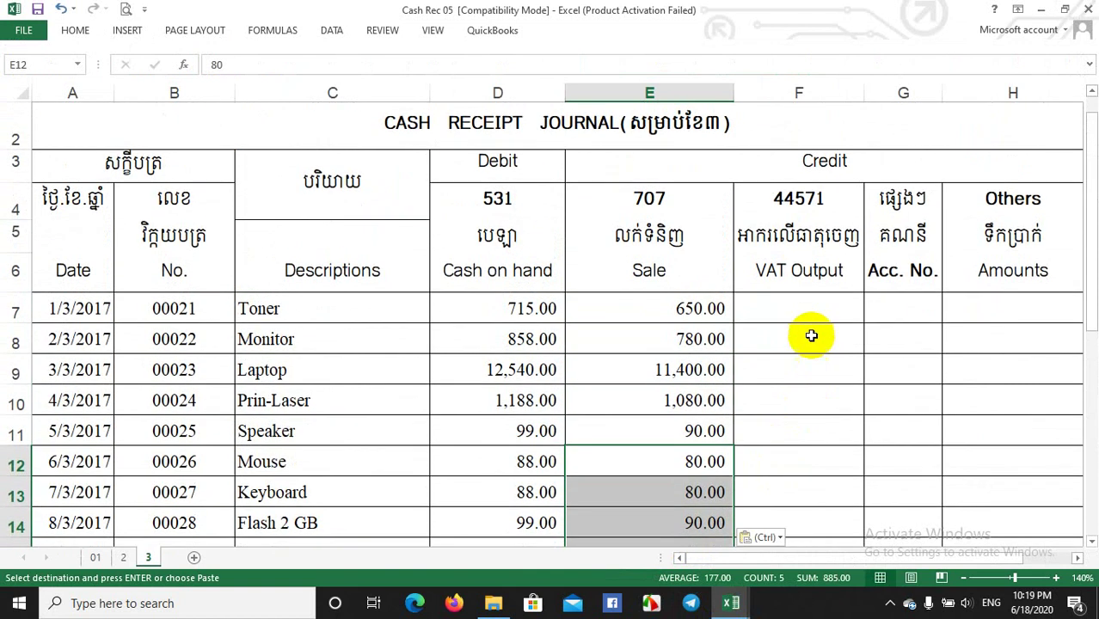
Copy the tax amounts in L12:L16 of 2-Sale sheet 03 into the March journal's VAT Output column from F7.
mouse_move(729, 606)
click(791, 544)
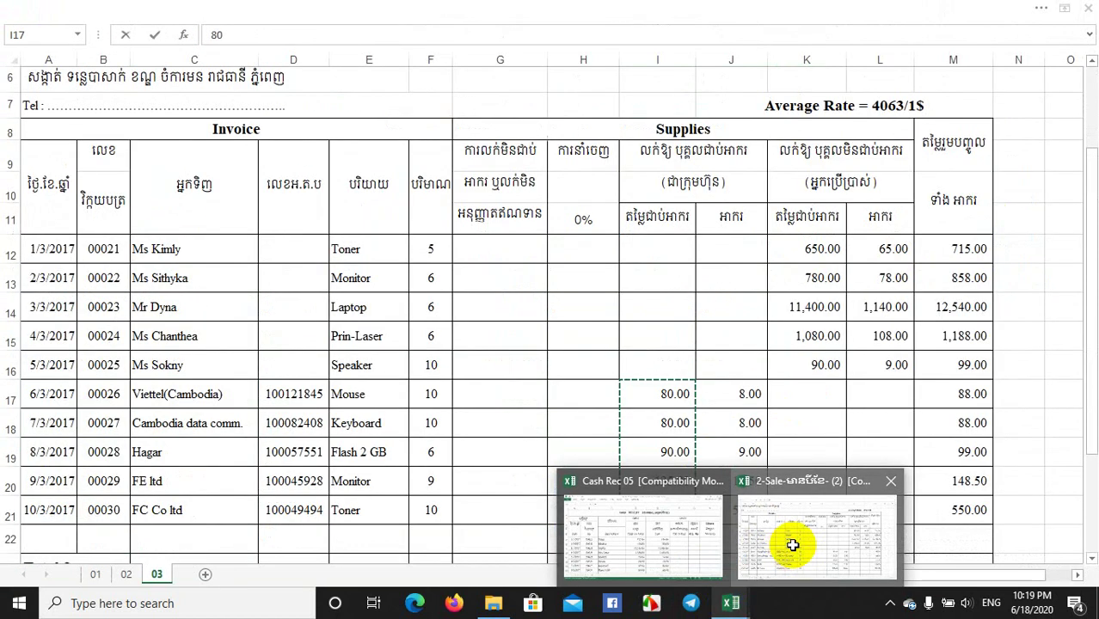
drag(880, 255, 876, 361)
key(ctrl+c)
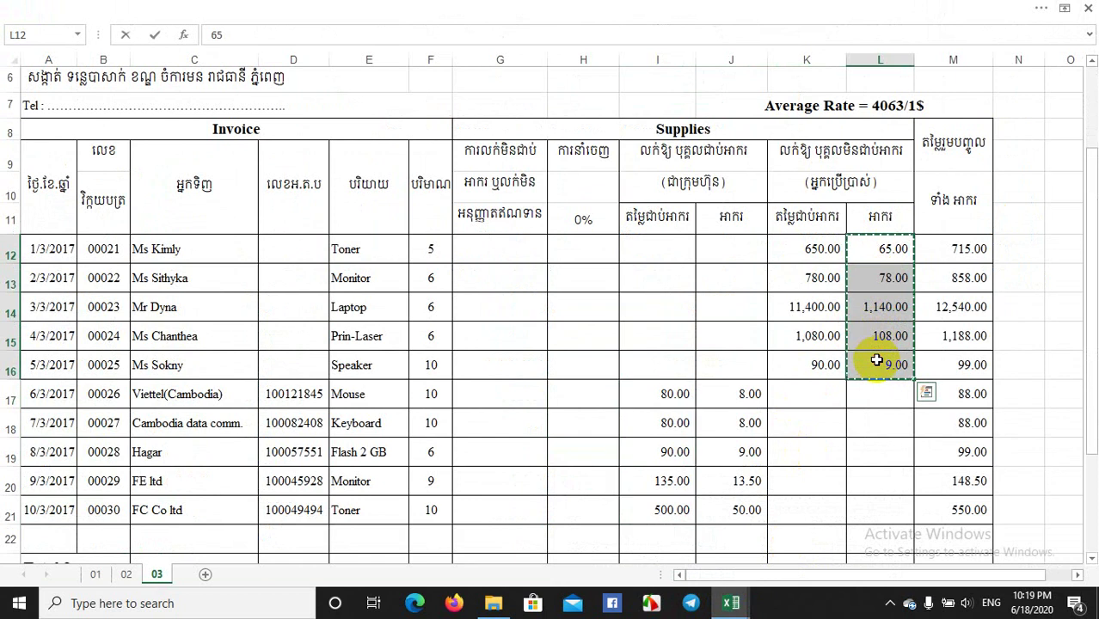
mouse_move(732, 605)
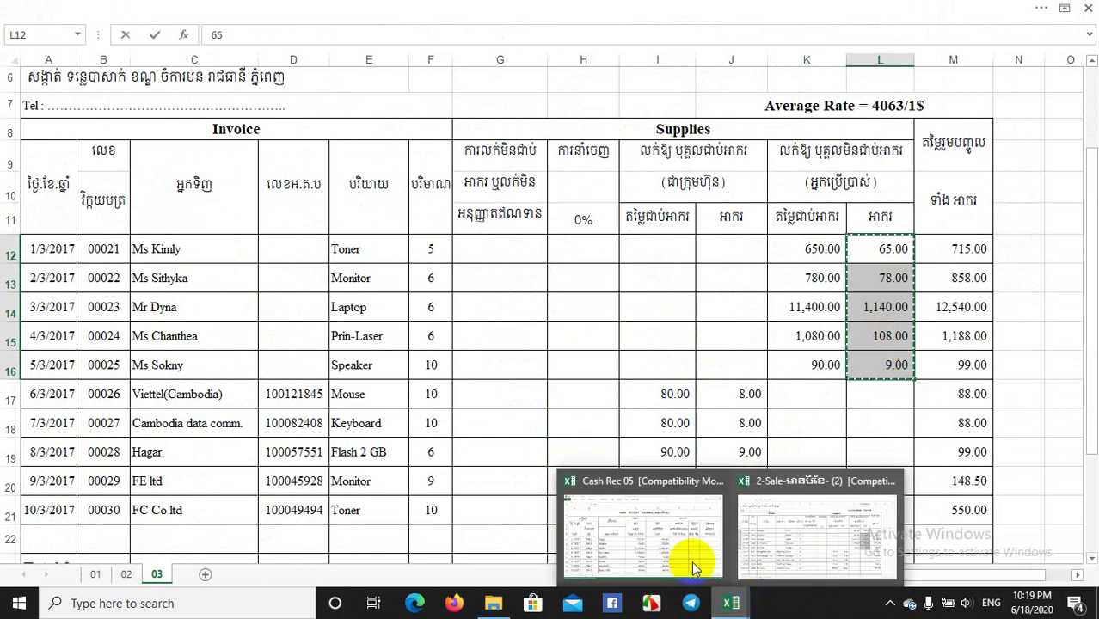
click(626, 555)
click(765, 313)
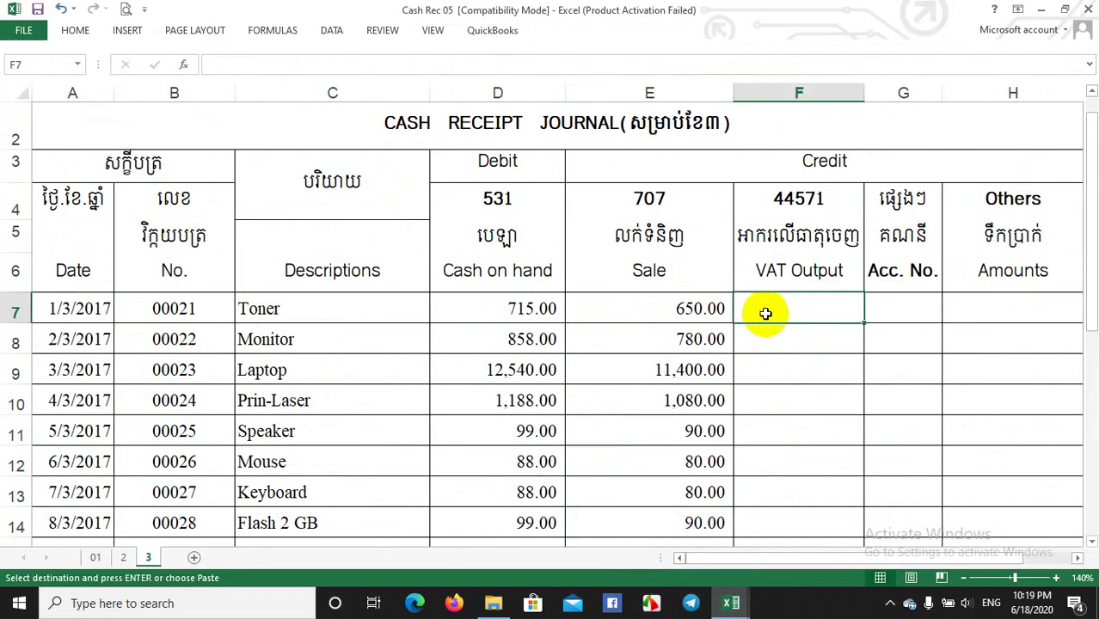
key(ctrl+v)
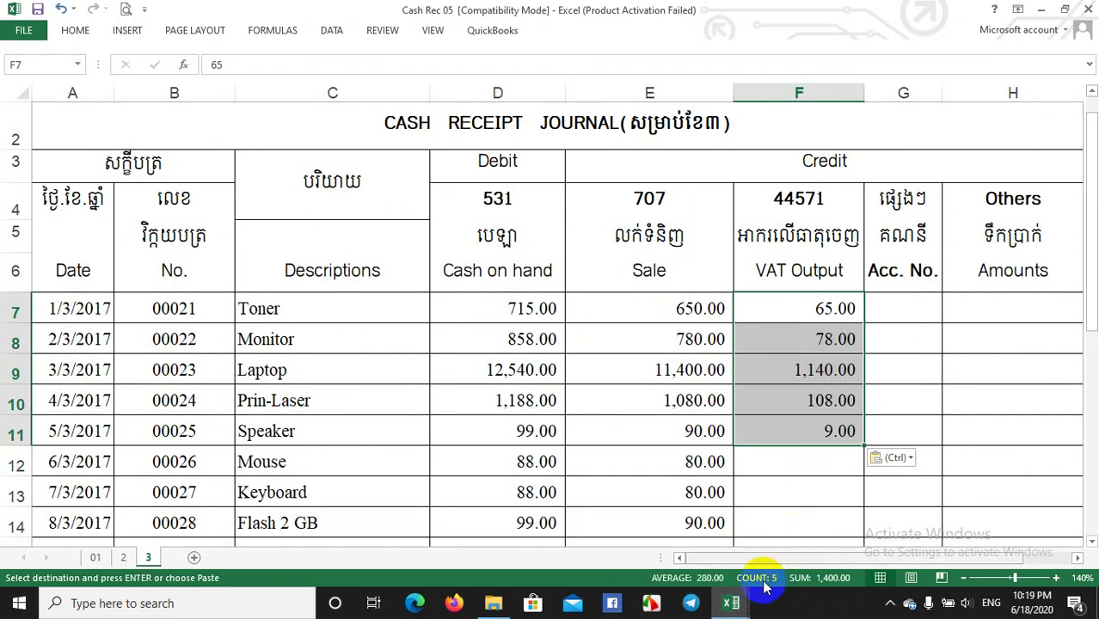
Copy the tax amounts in J17:J21 of 2-Sale sheet 03 into the March journal's VAT Output column from F12.
mouse_move(733, 605)
click(804, 537)
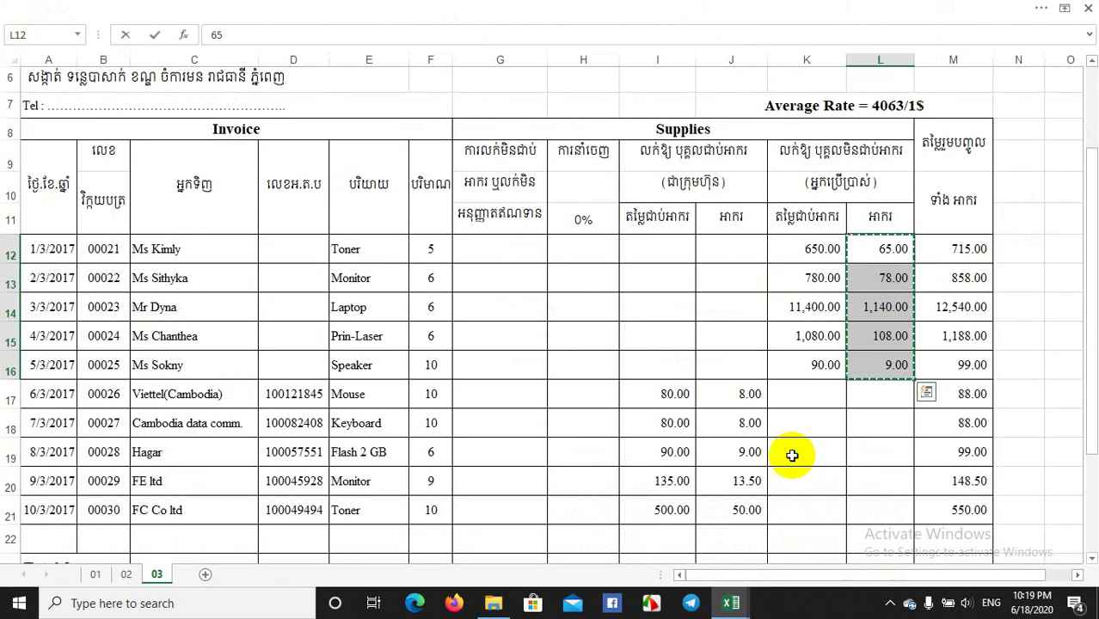
drag(747, 399, 733, 510)
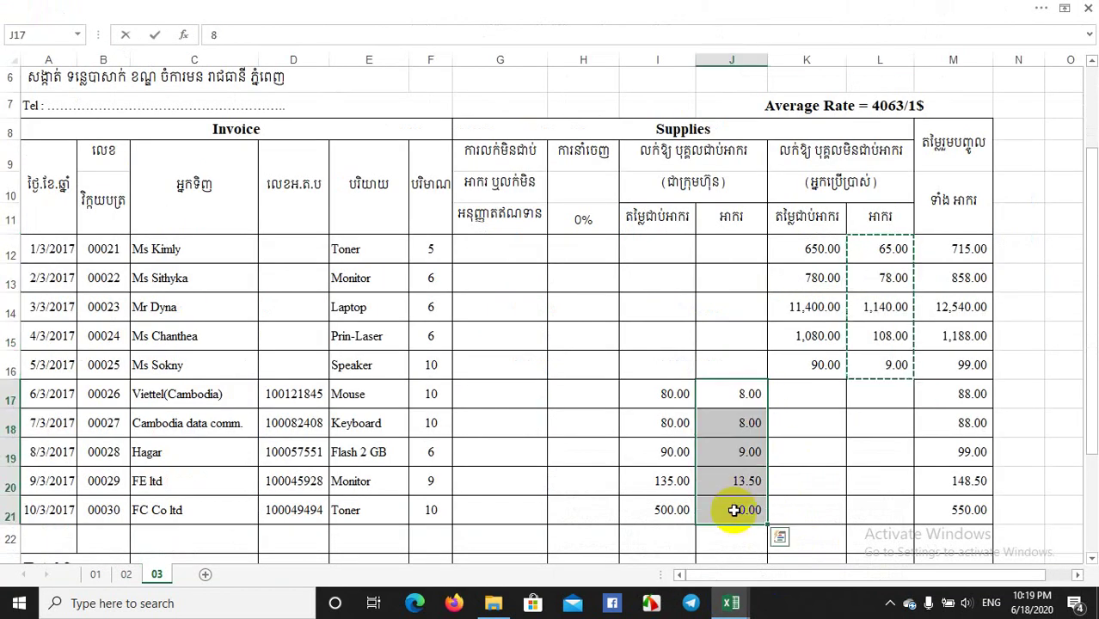
key(ctrl+c)
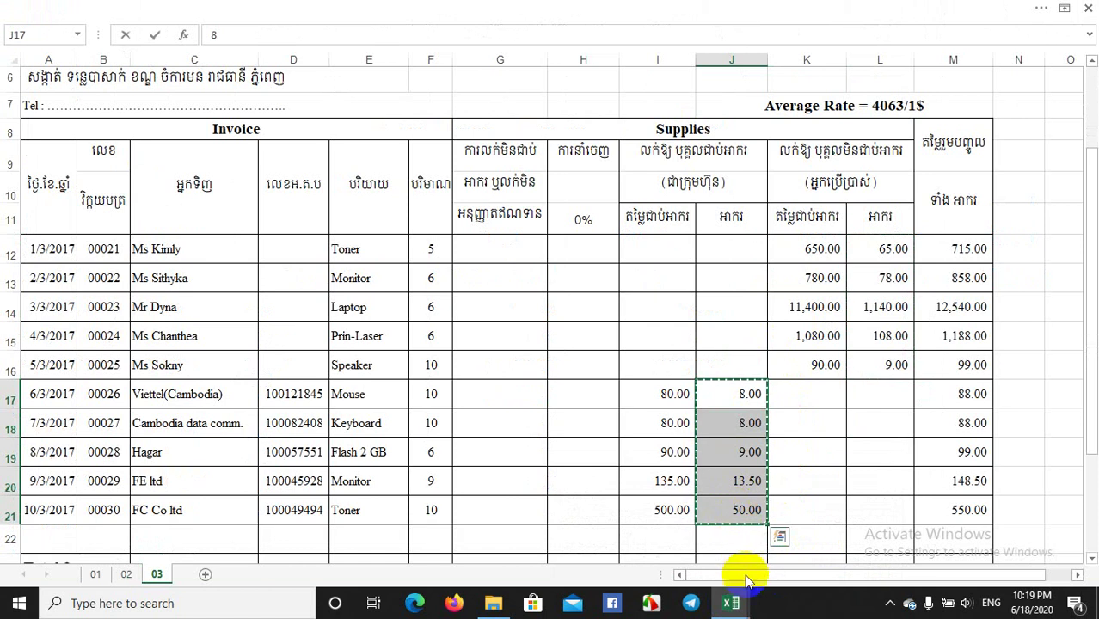
mouse_move(739, 606)
click(674, 536)
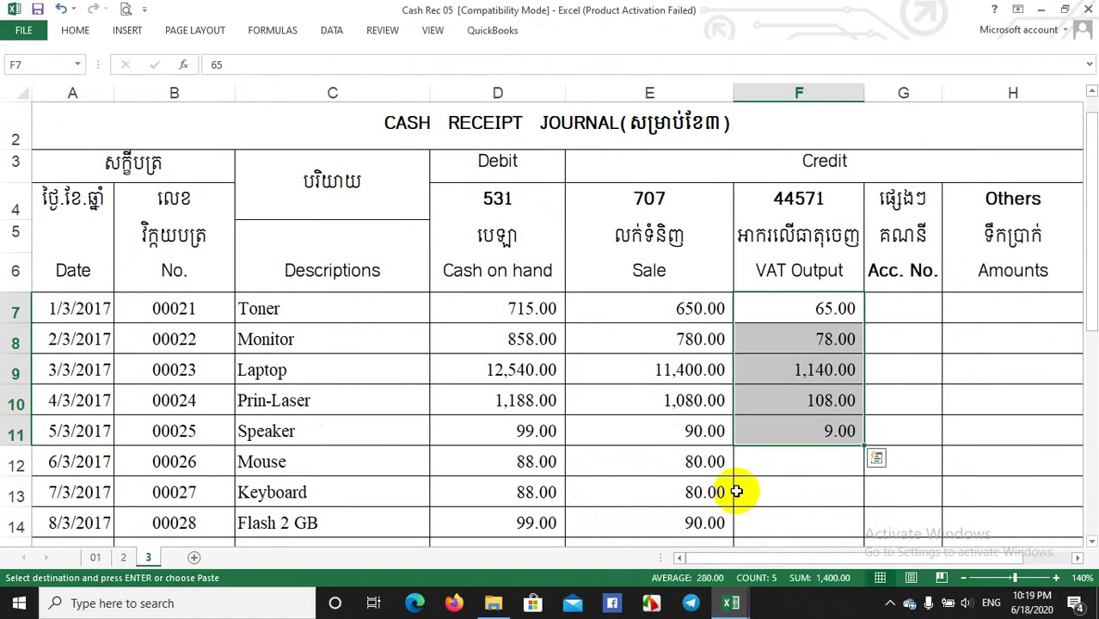
click(778, 464)
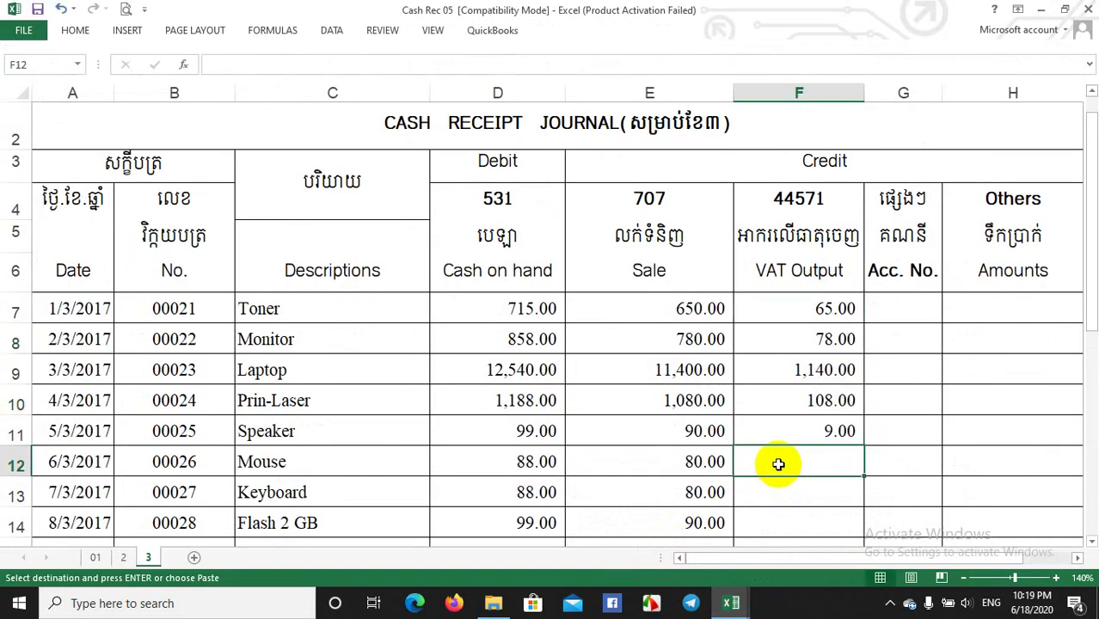
key(ctrl+v)
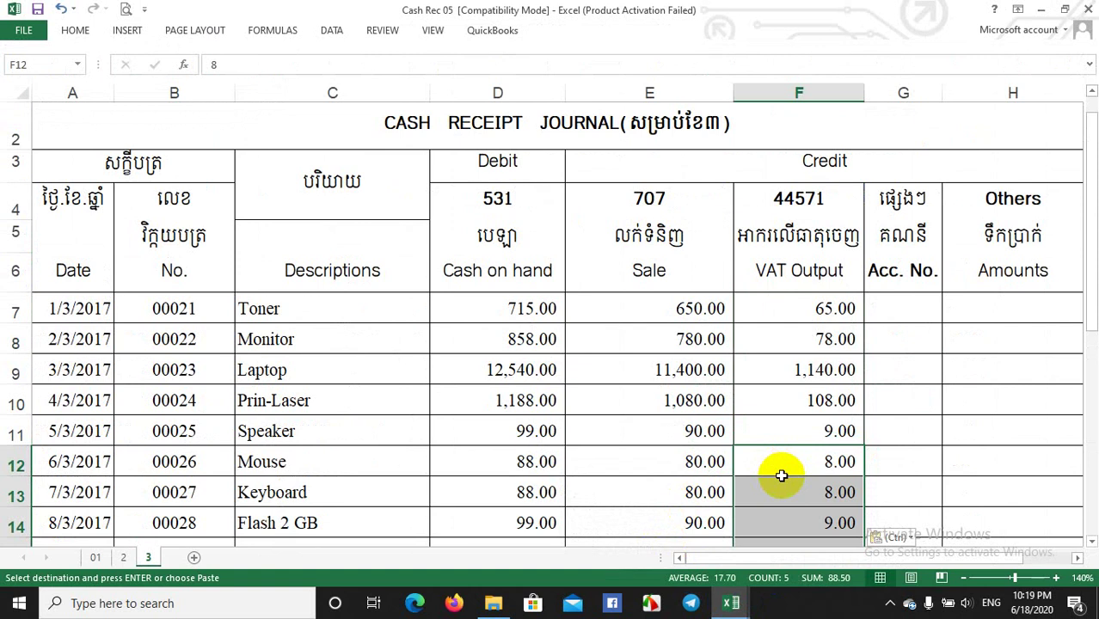
scroll(781, 476, down, 3)
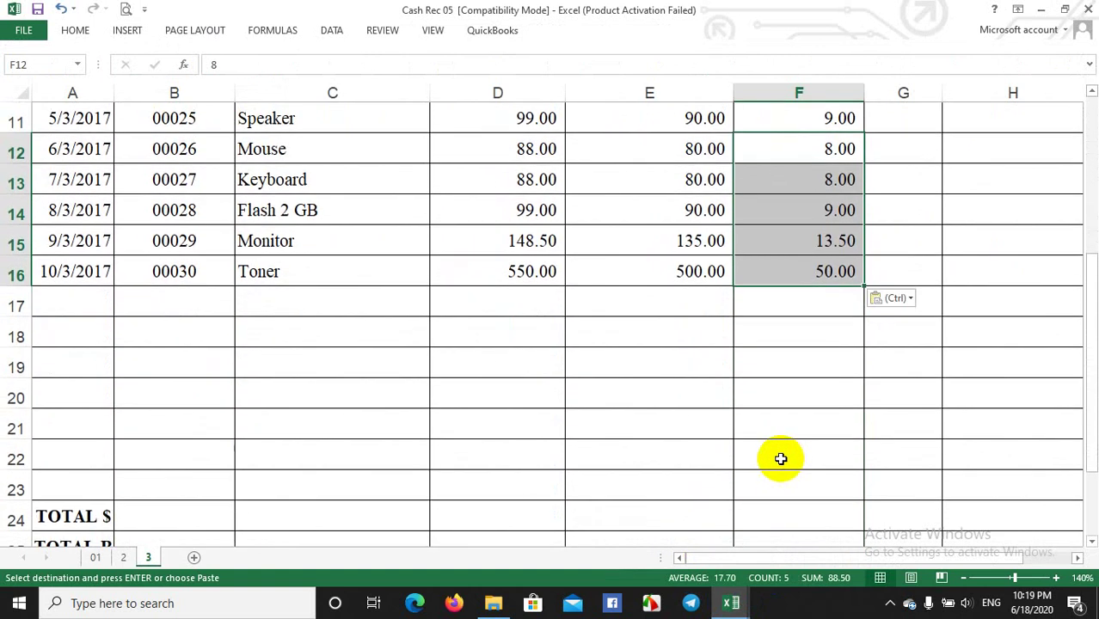
Enter =SUM(D7:D16) in D24 as the dollar total of the March Cash on hand column.
scroll(781, 458, down, 1)
click(502, 420)
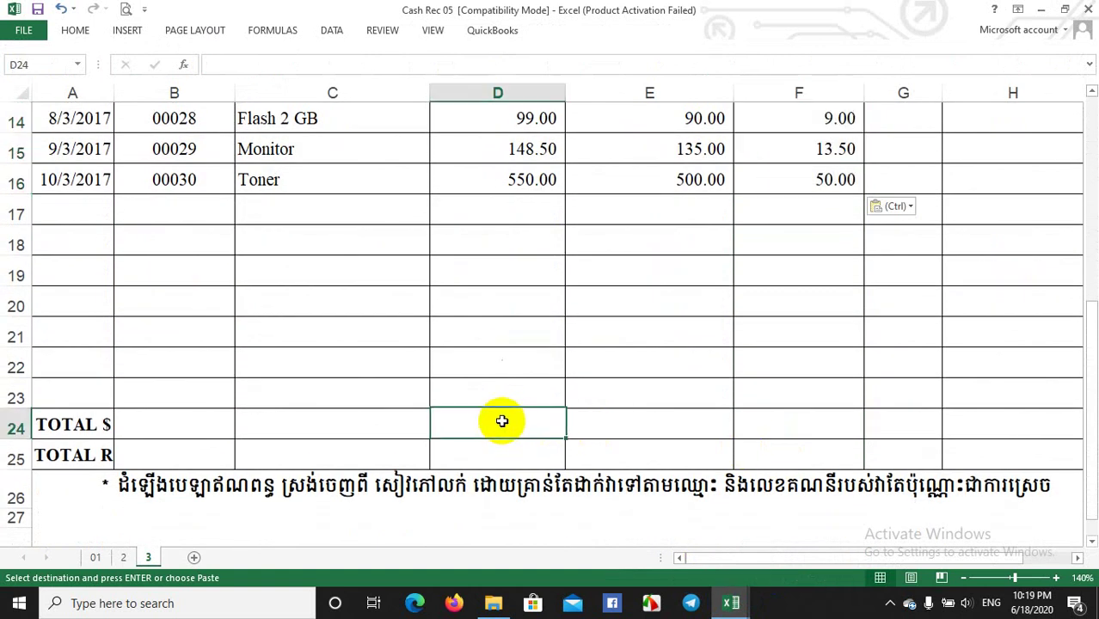
scroll(503, 413, up, 2)
scroll(507, 417, down, 2)
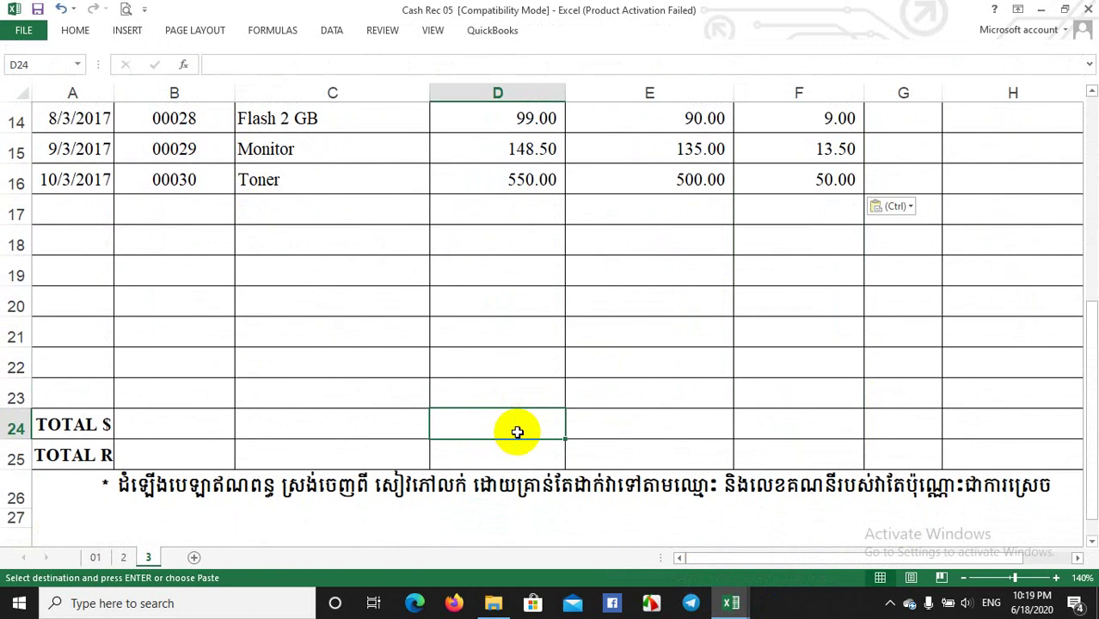
text(=s)
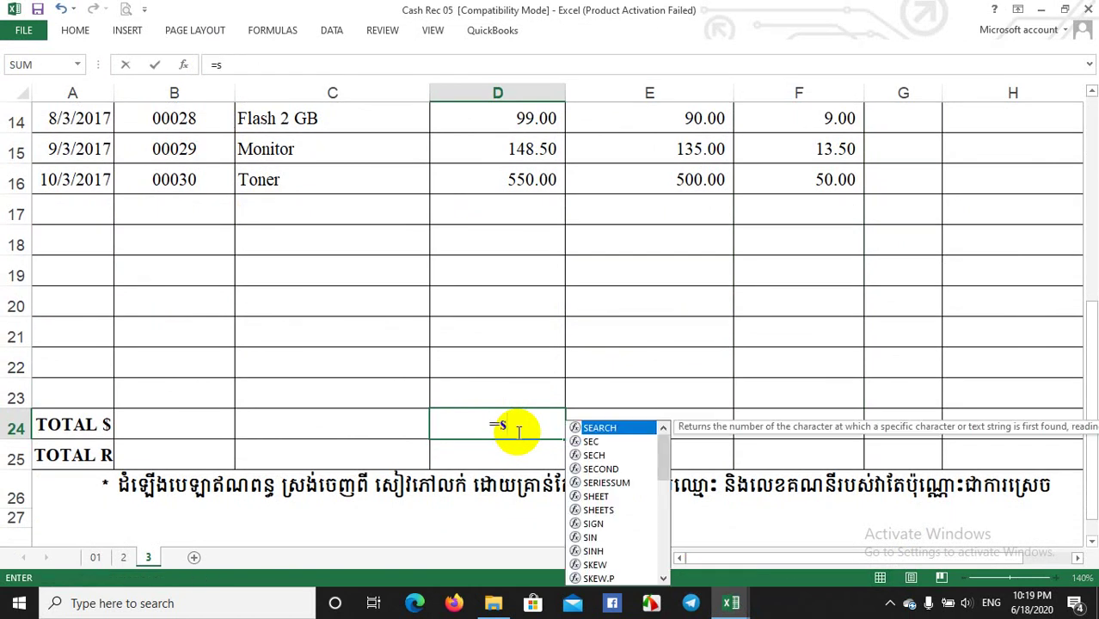
text(um)
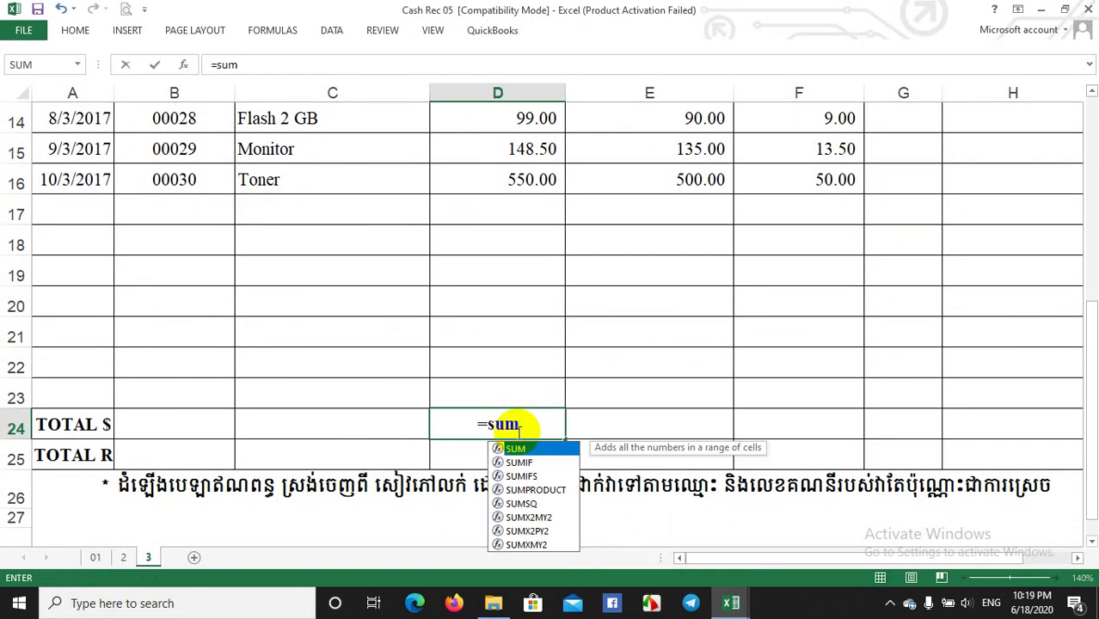
text(()
scroll(519, 427, up, 3)
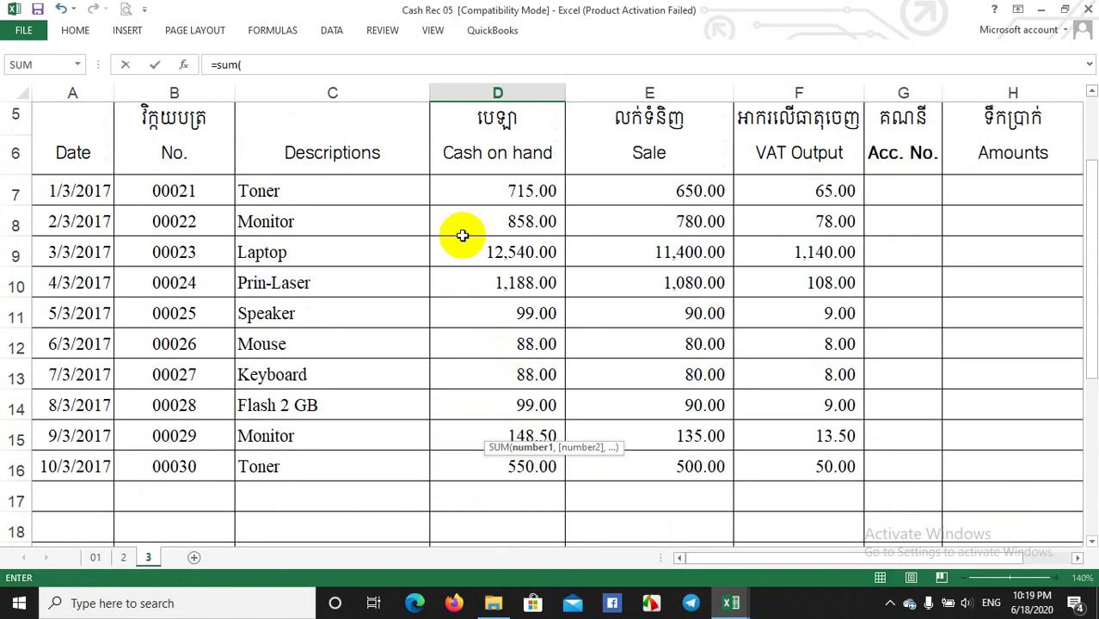
drag(508, 190, 510, 460)
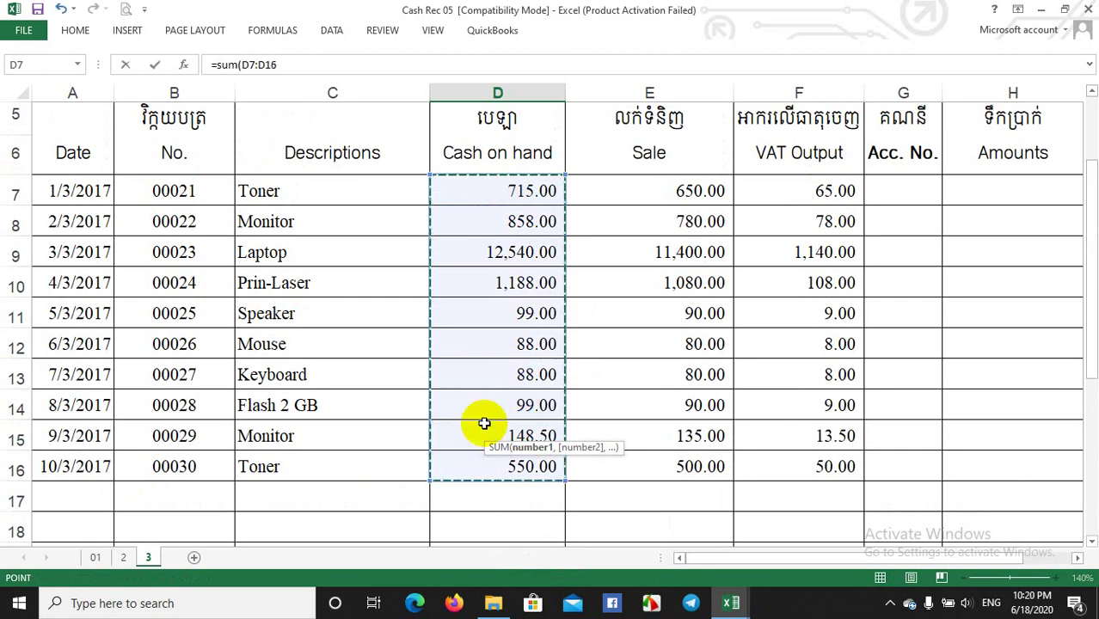
text())
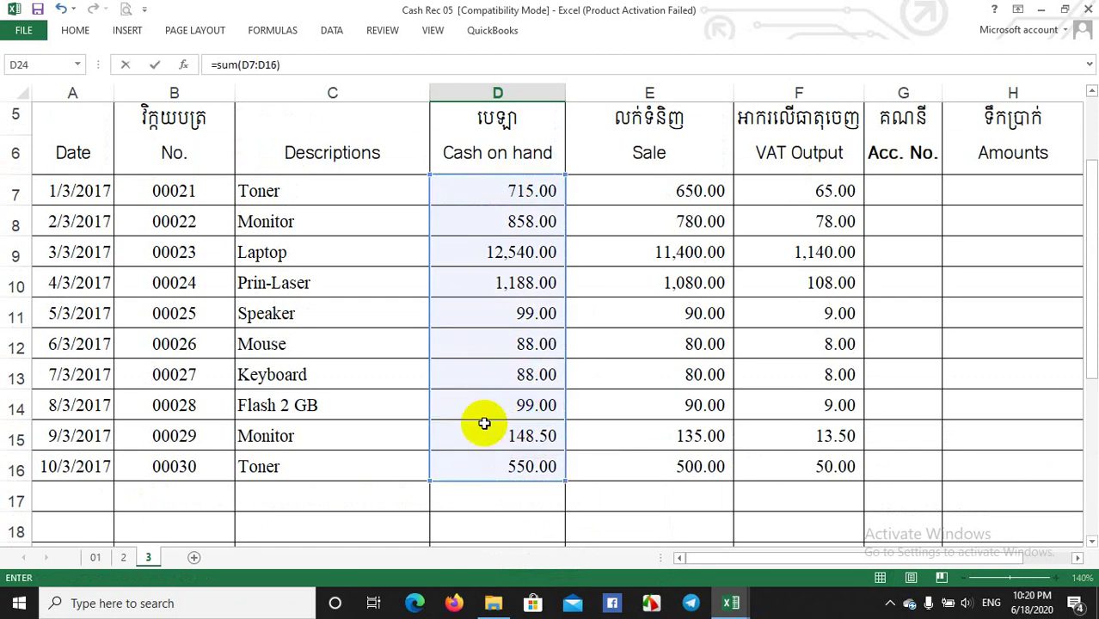
key(Return)
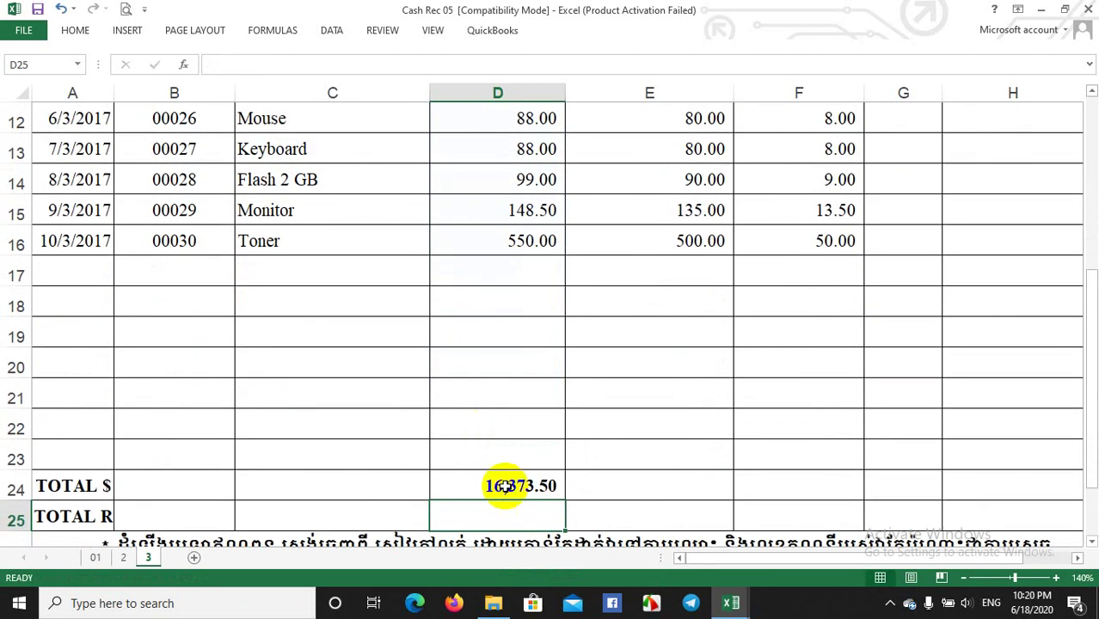
Fill the dollar total formula from D24 across to the Sale and VAT Output columns, E24:F24.
click(513, 486)
drag(564, 499, 810, 501)
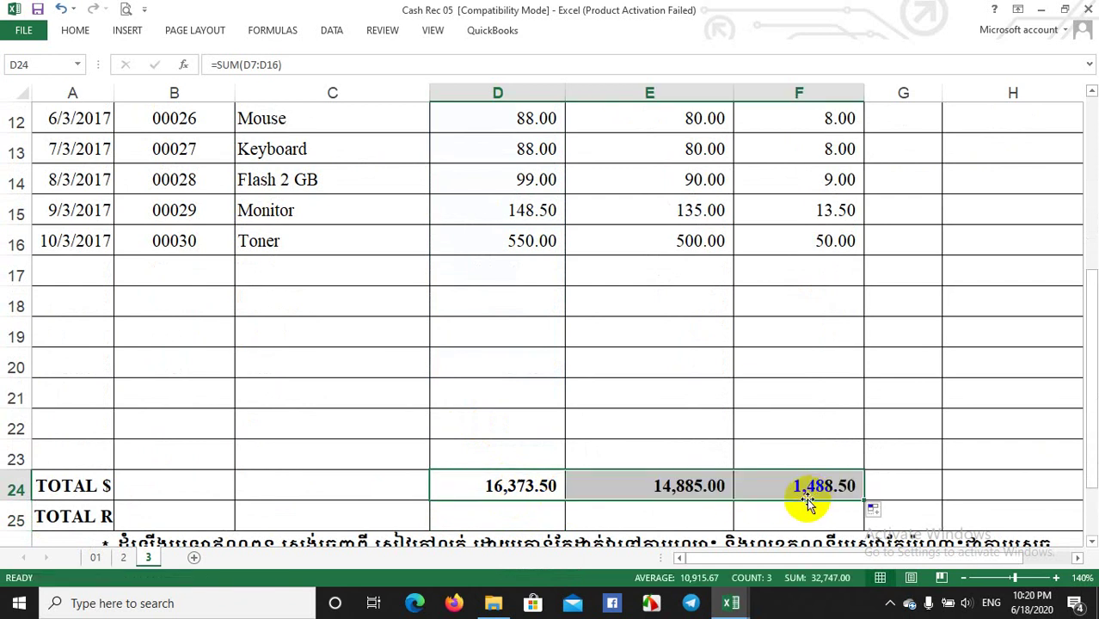
click(644, 434)
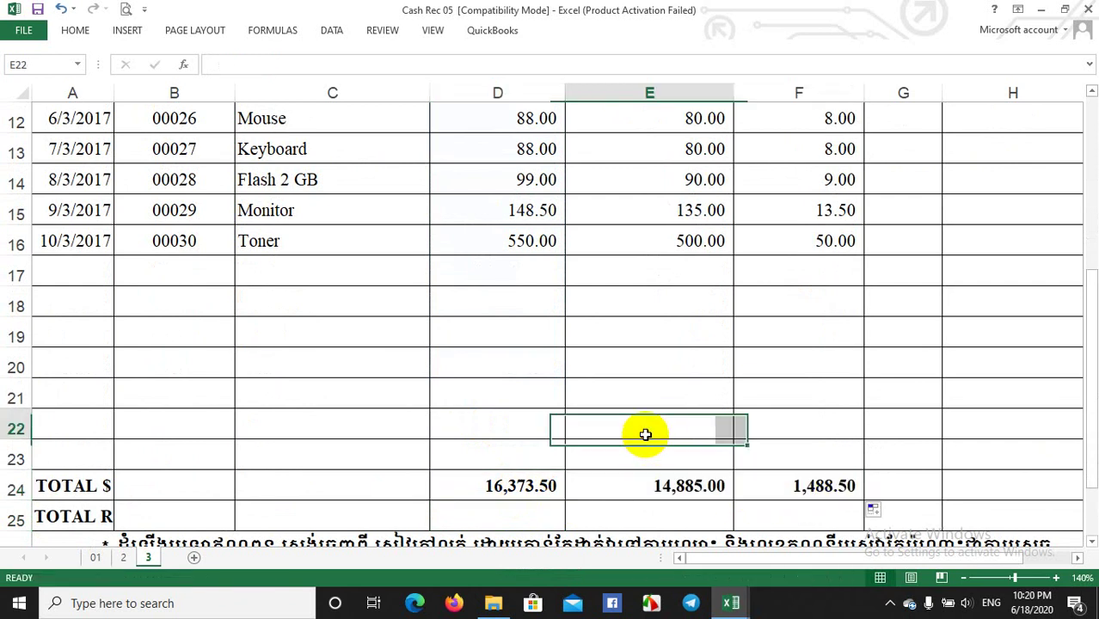
Look up March's average exchange rate and riel totals on 2-Sale sheet 03, returning to the March journal in Cash Rec 05.
scroll(544, 425, down, 1)
click(507, 427)
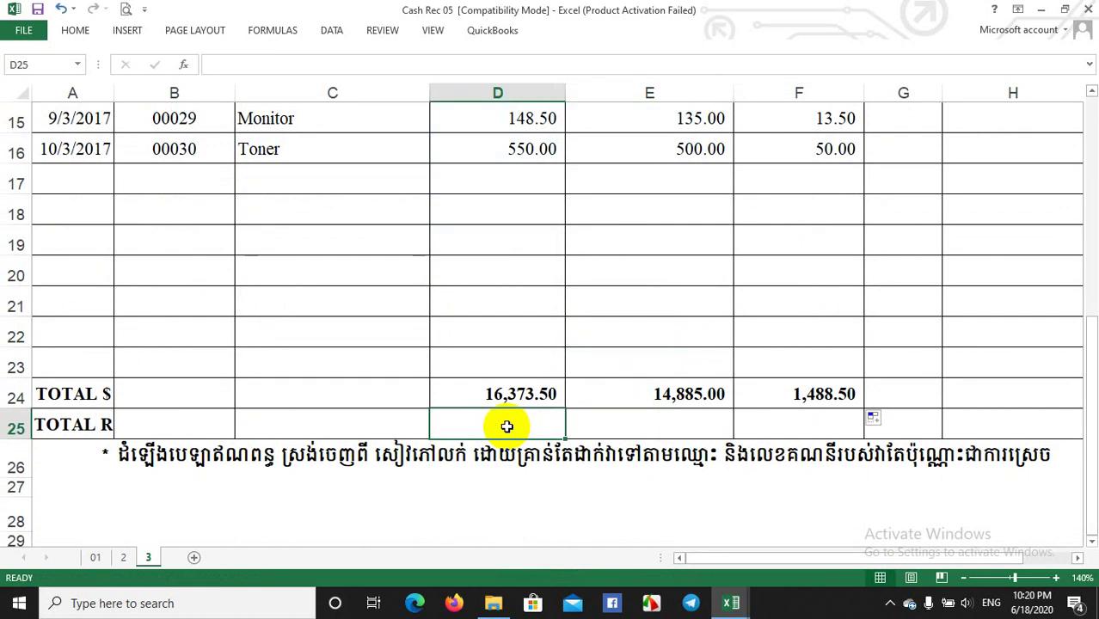
mouse_move(733, 600)
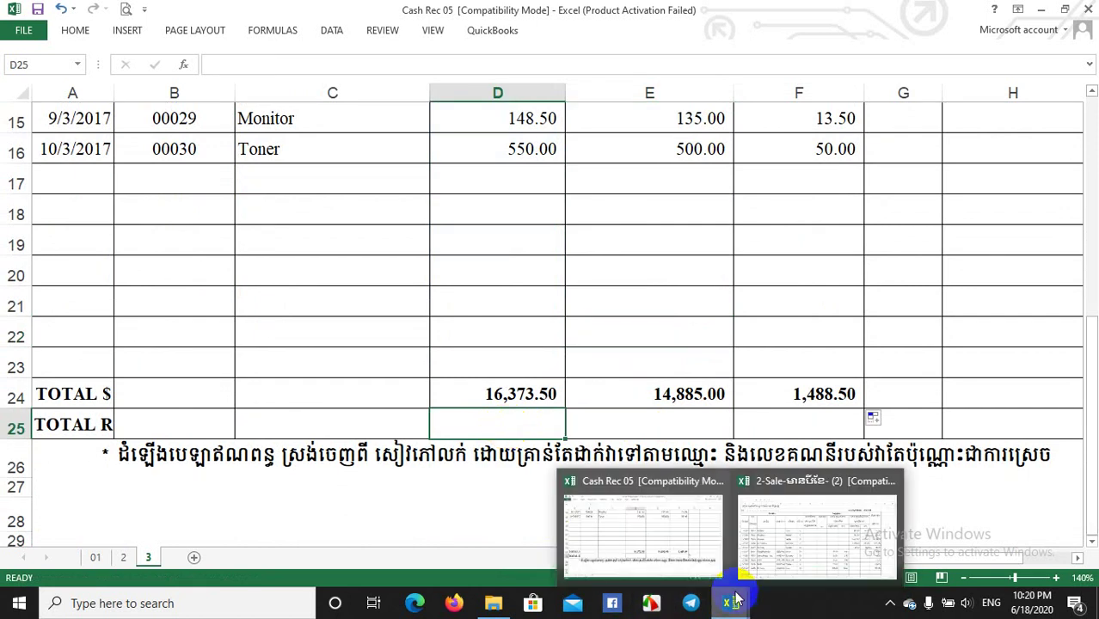
click(792, 521)
scroll(833, 432, up, 1)
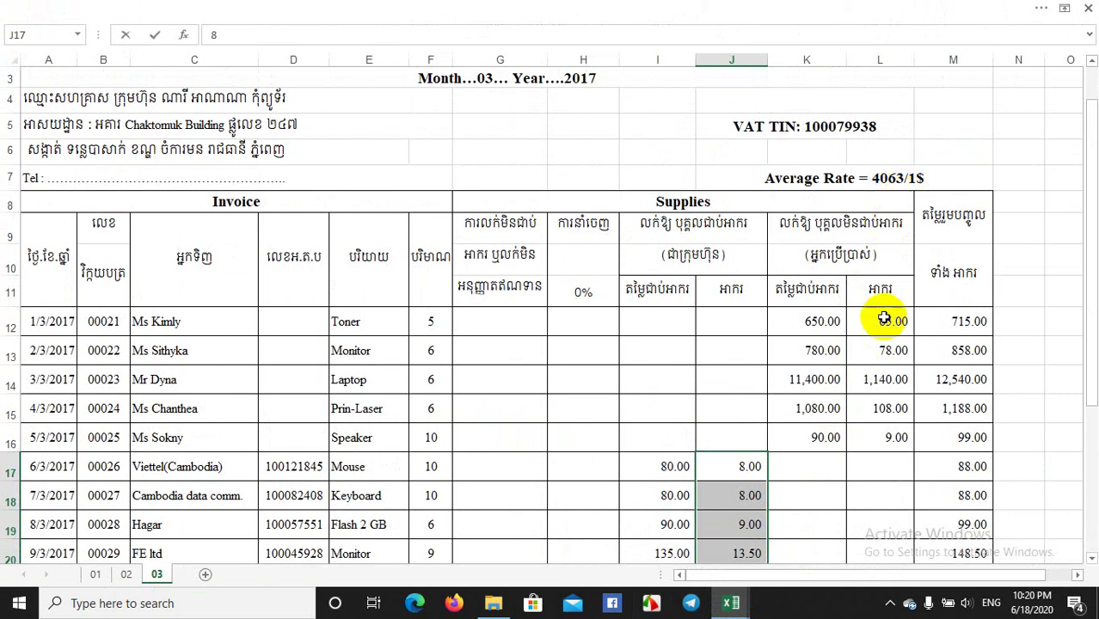
scroll(817, 481, down, 2)
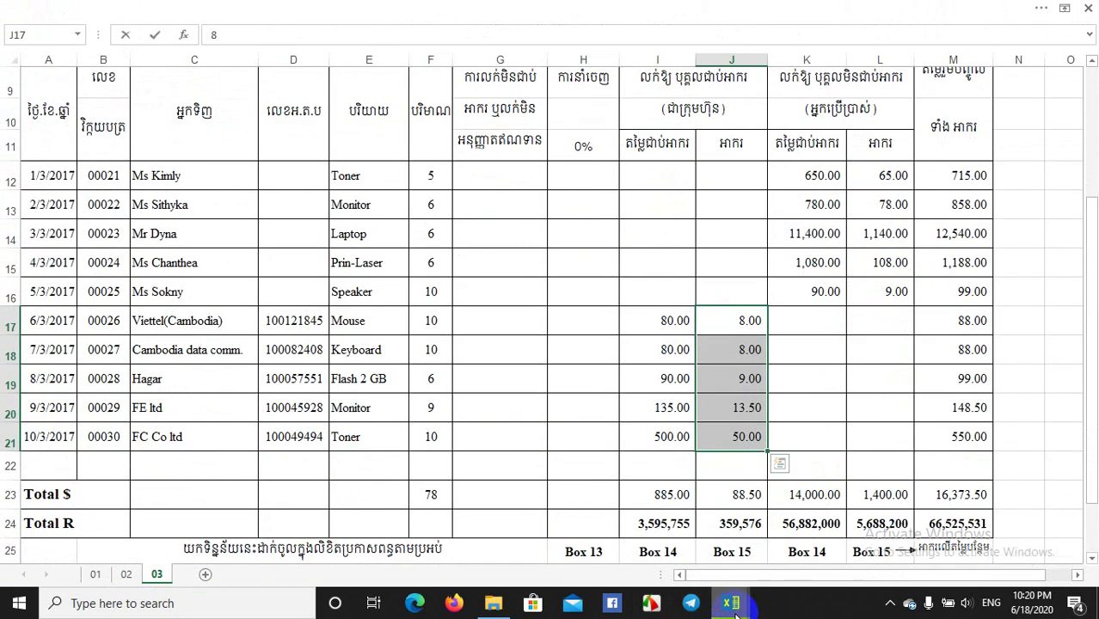
click(733, 606)
click(658, 557)
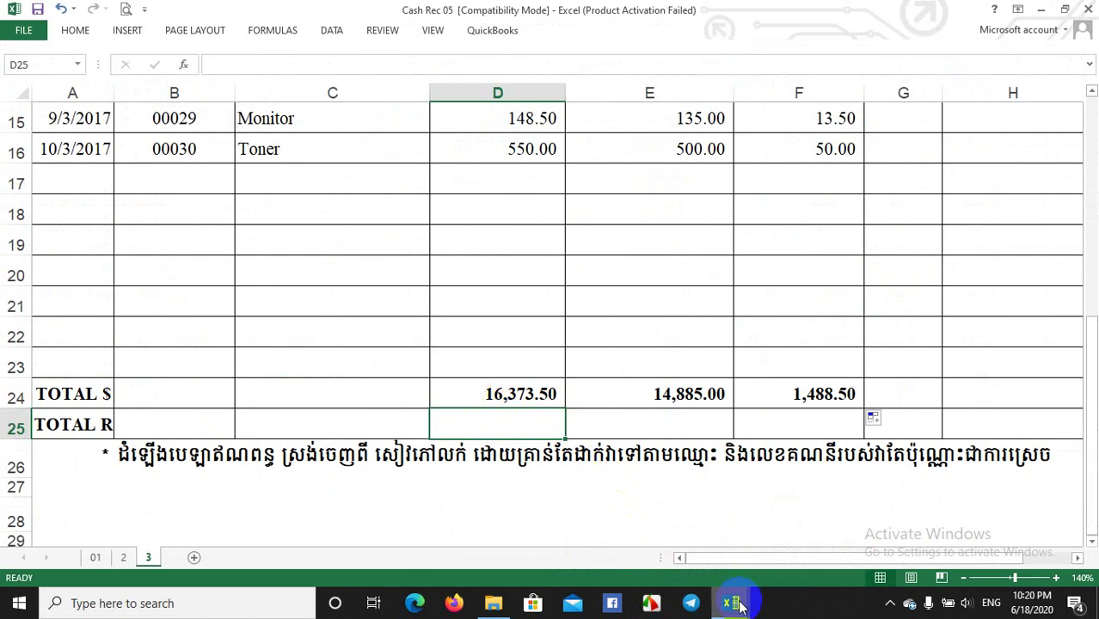
mouse_move(737, 605)
click(772, 552)
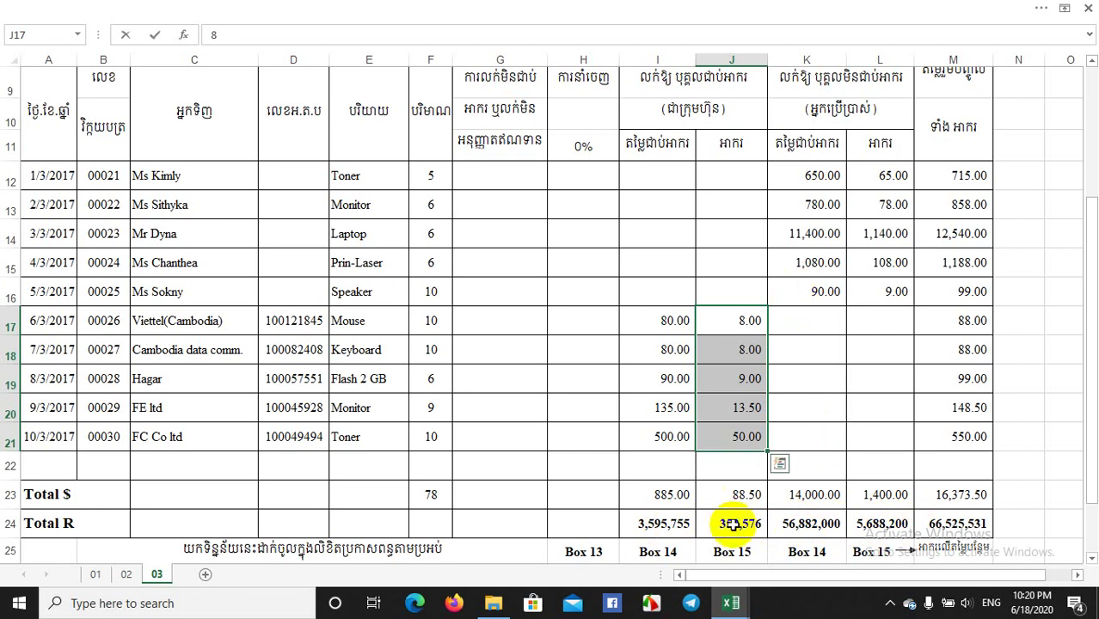
mouse_move(727, 609)
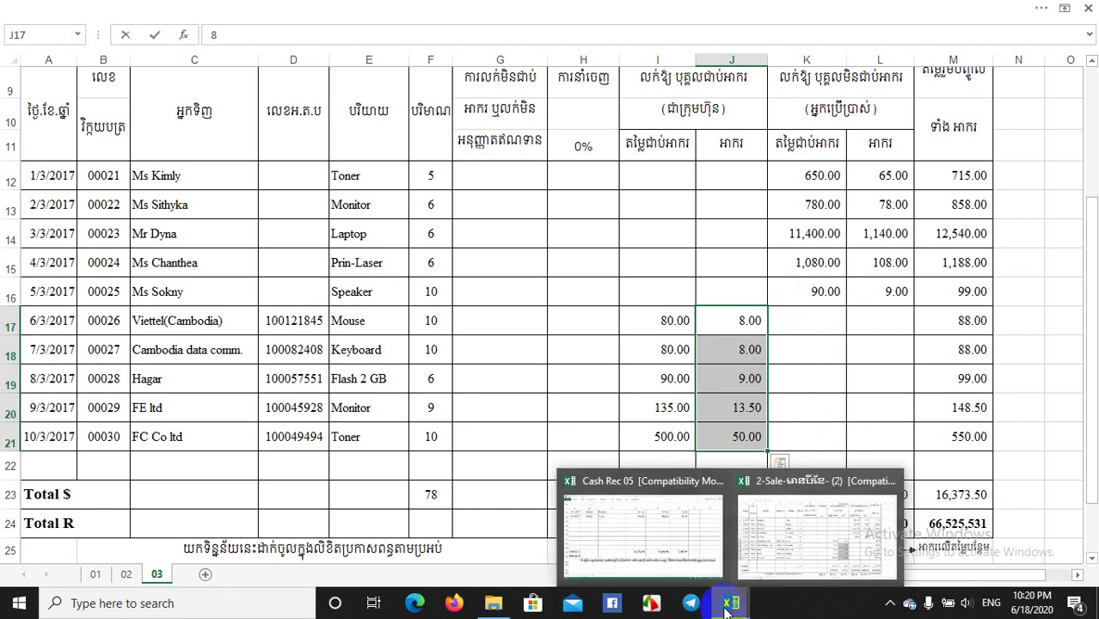
click(688, 546)
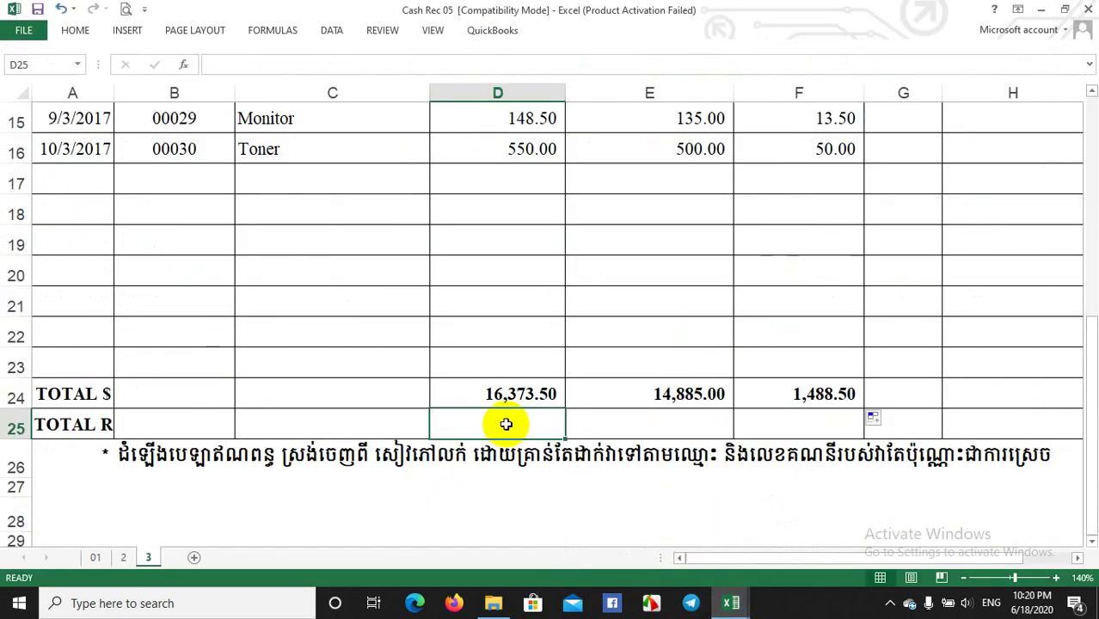
Enter =D24*4063 in D25 as the riel total of the March Cash on hand column.
text(=)
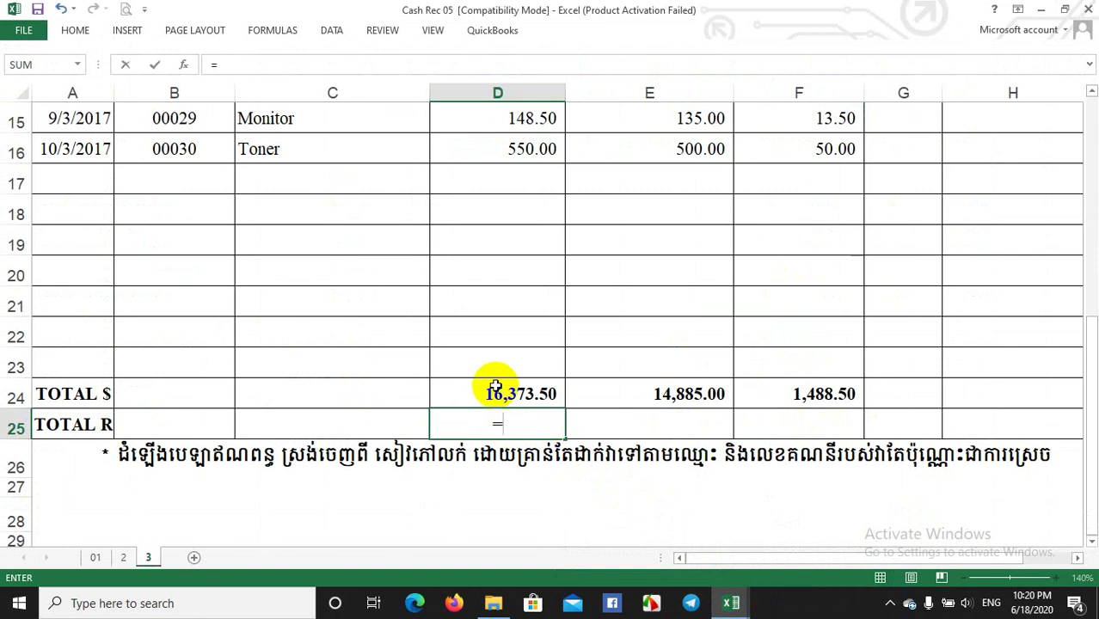
click(497, 393)
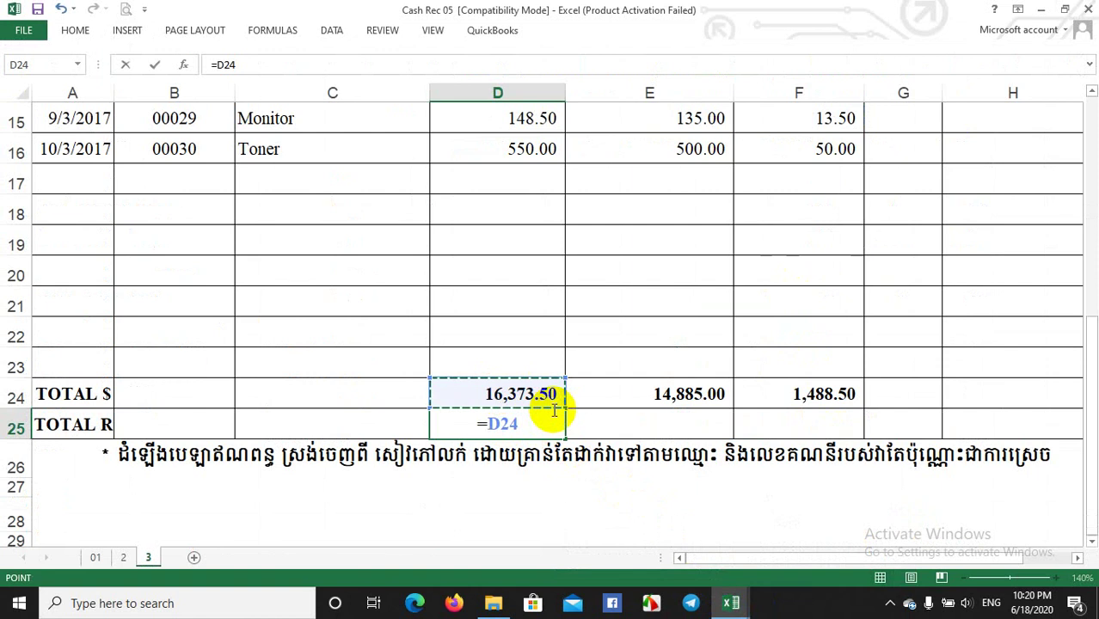
text(*)
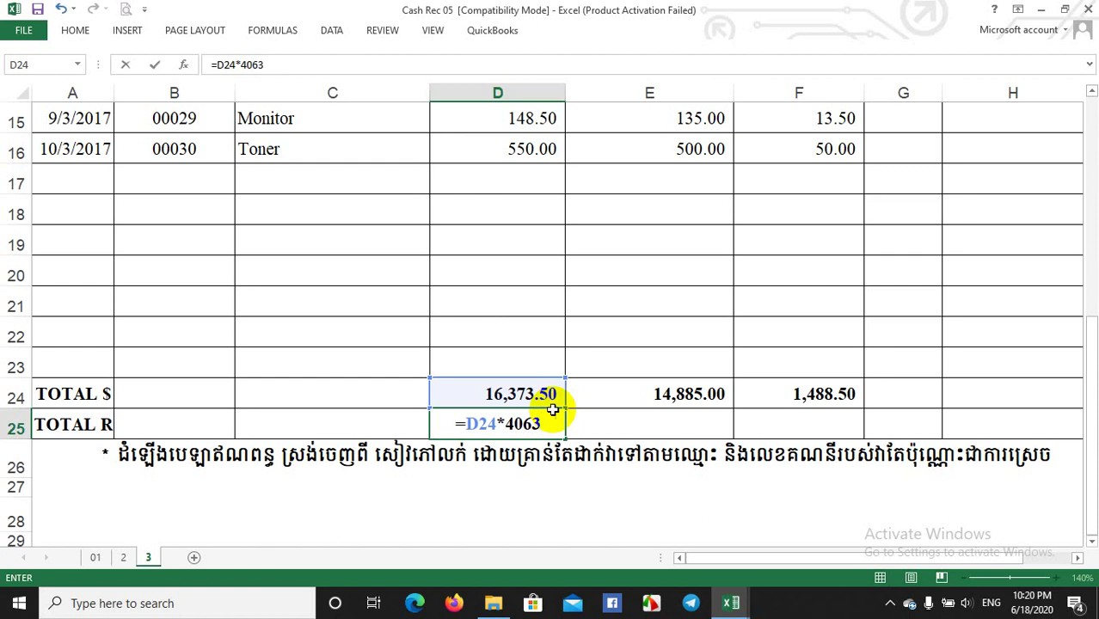
key(Return)
Fill the riel total formula from D25 across to the Sale and VAT Output columns, E25:F25, and check the copied formulas.
click(533, 427)
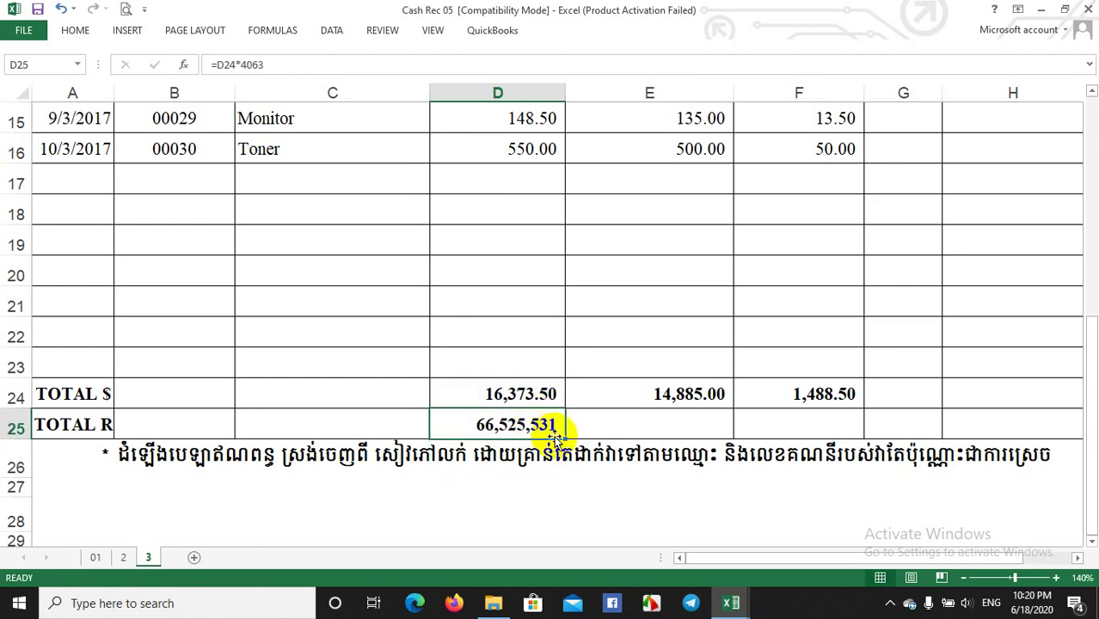
drag(565, 438, 814, 444)
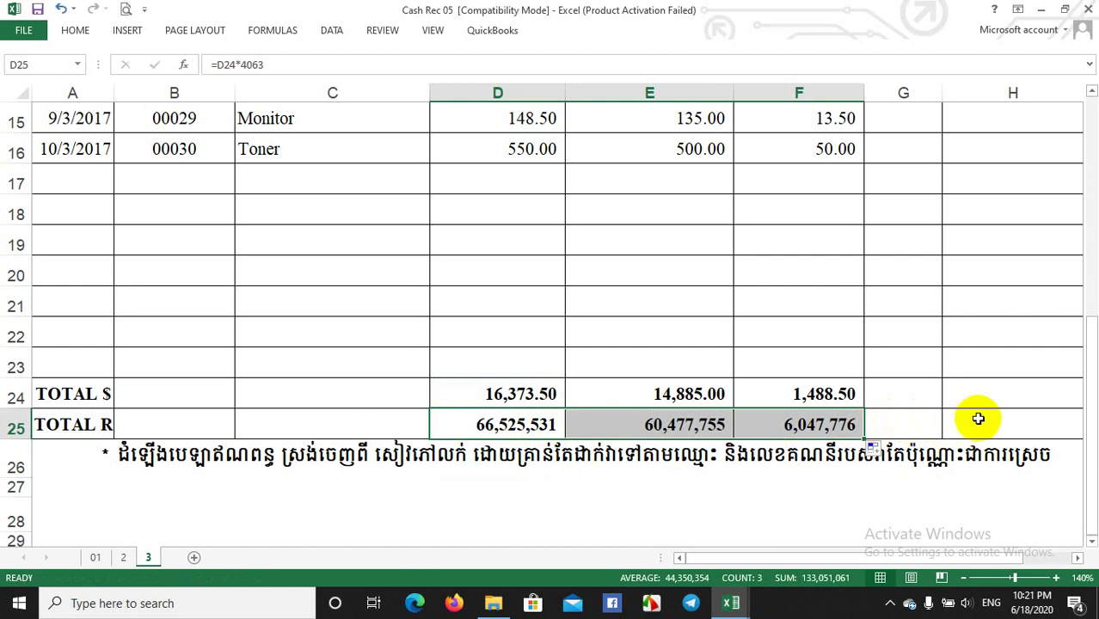
click(679, 429)
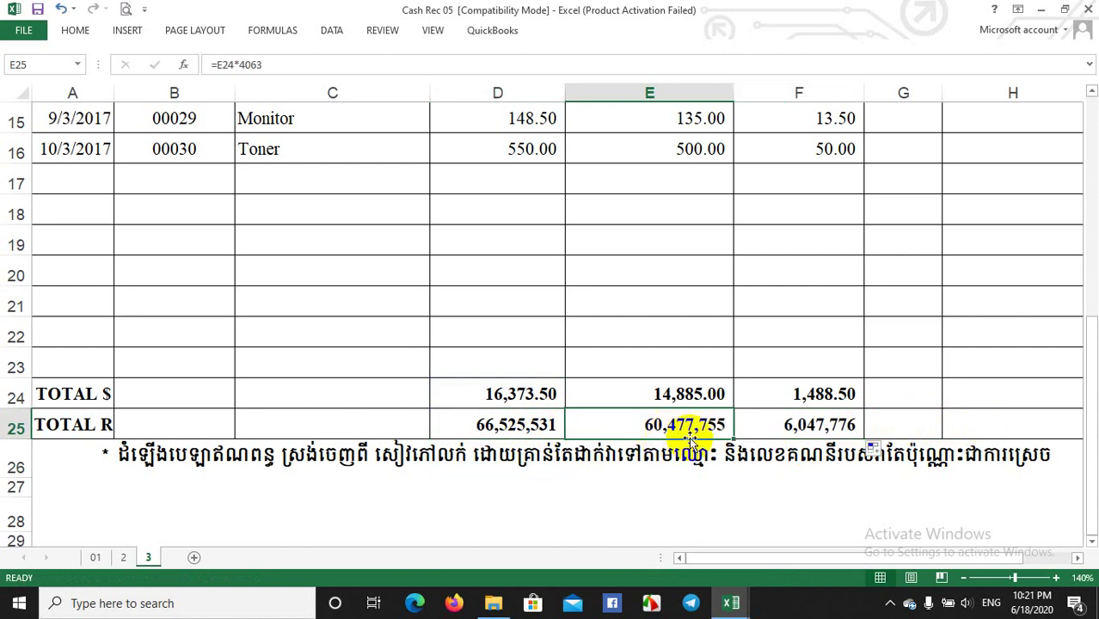
click(767, 427)
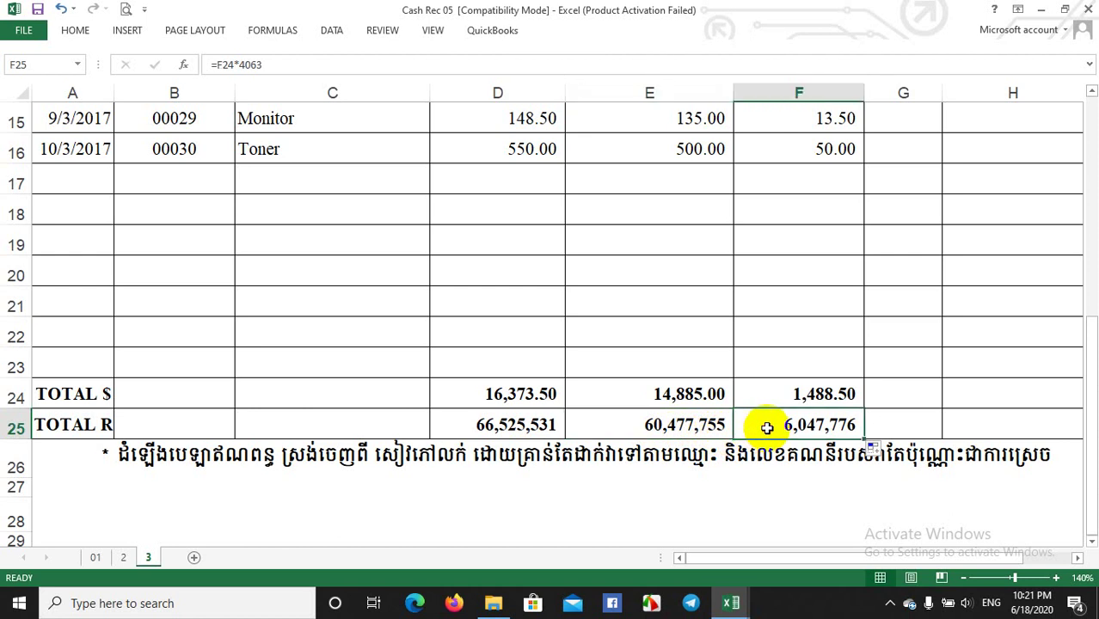
Cross-check the riel credits against D25 with a temporary =SUM(E25:F25) in H25, and clear that cell.
click(968, 425)
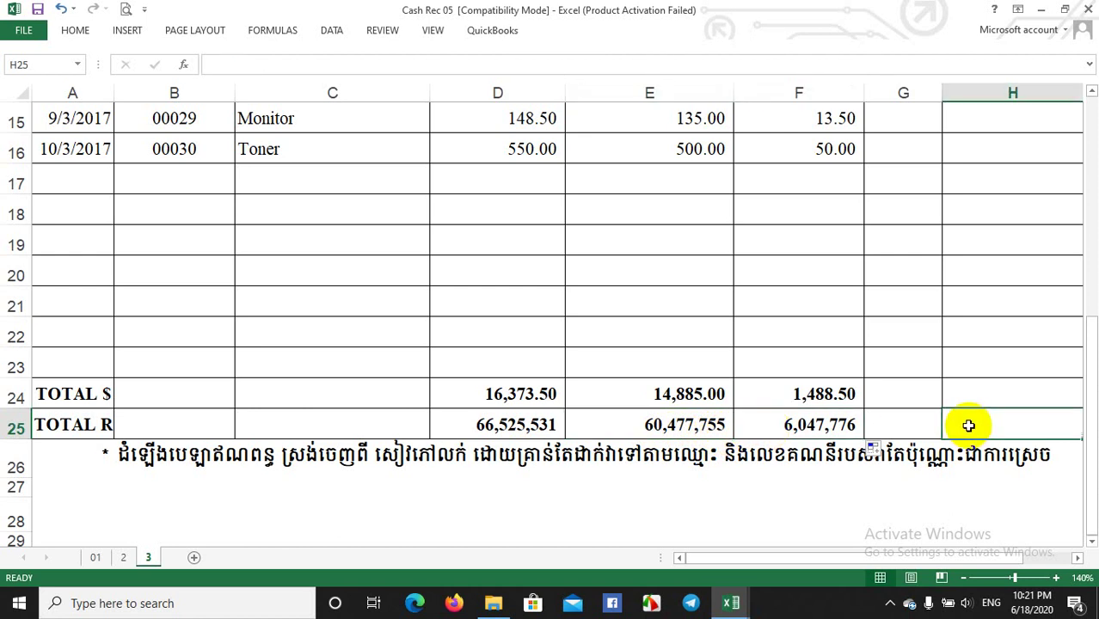
text(=s)
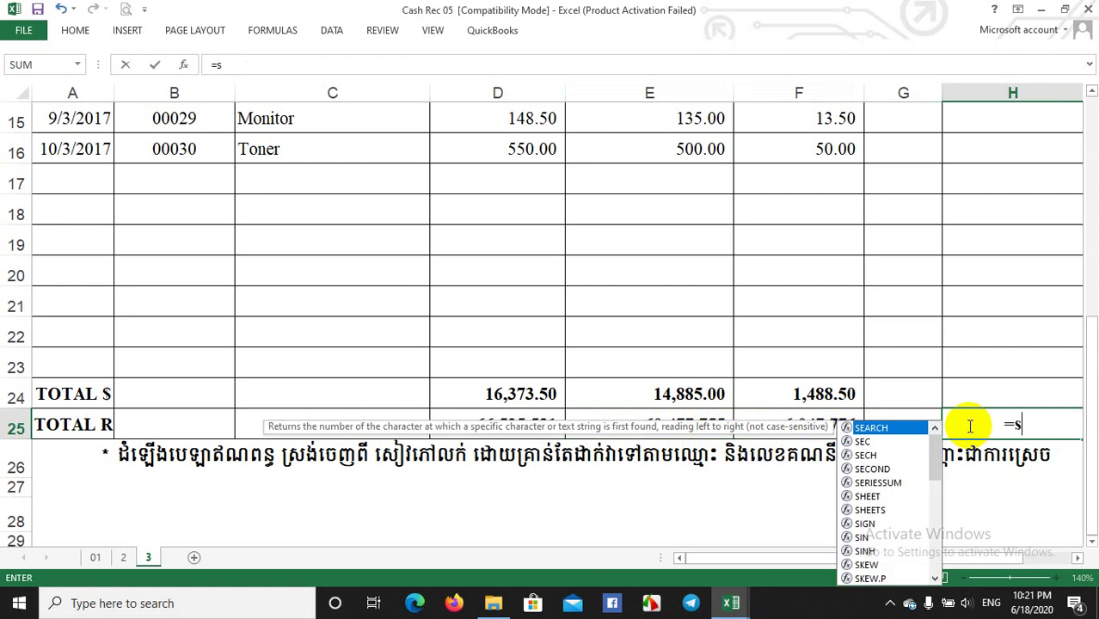
text(um()
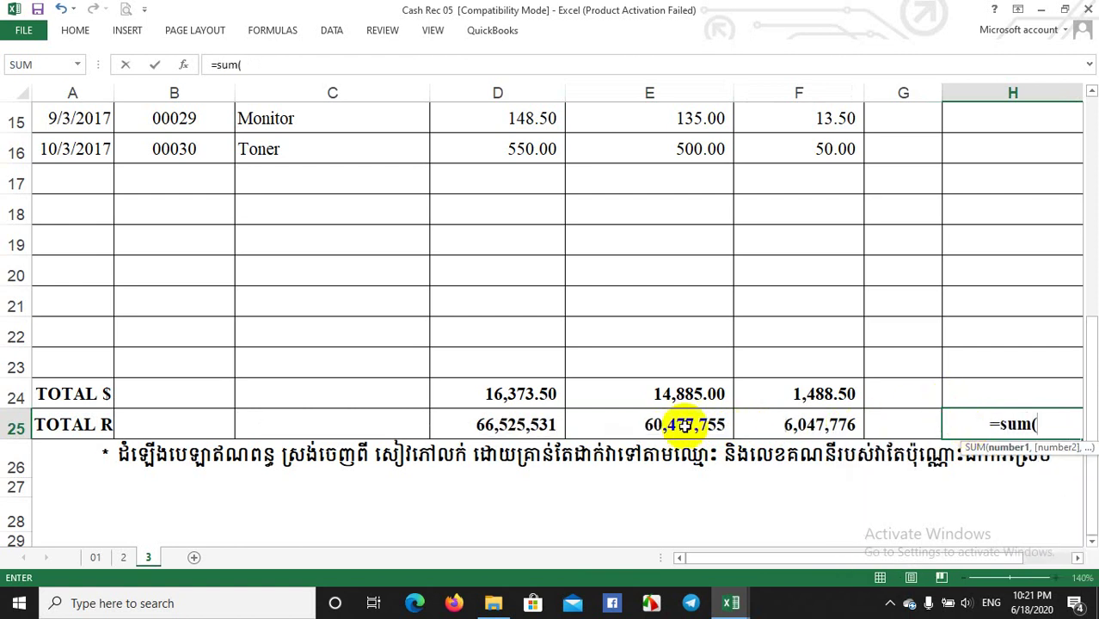
drag(658, 425, 767, 424)
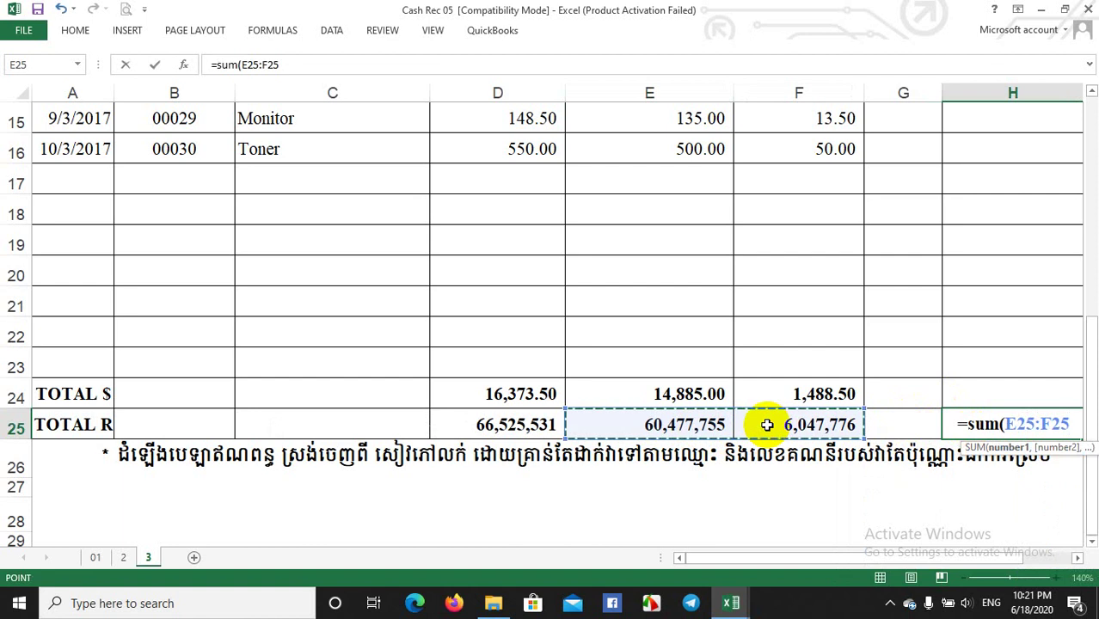
text())
key(Return)
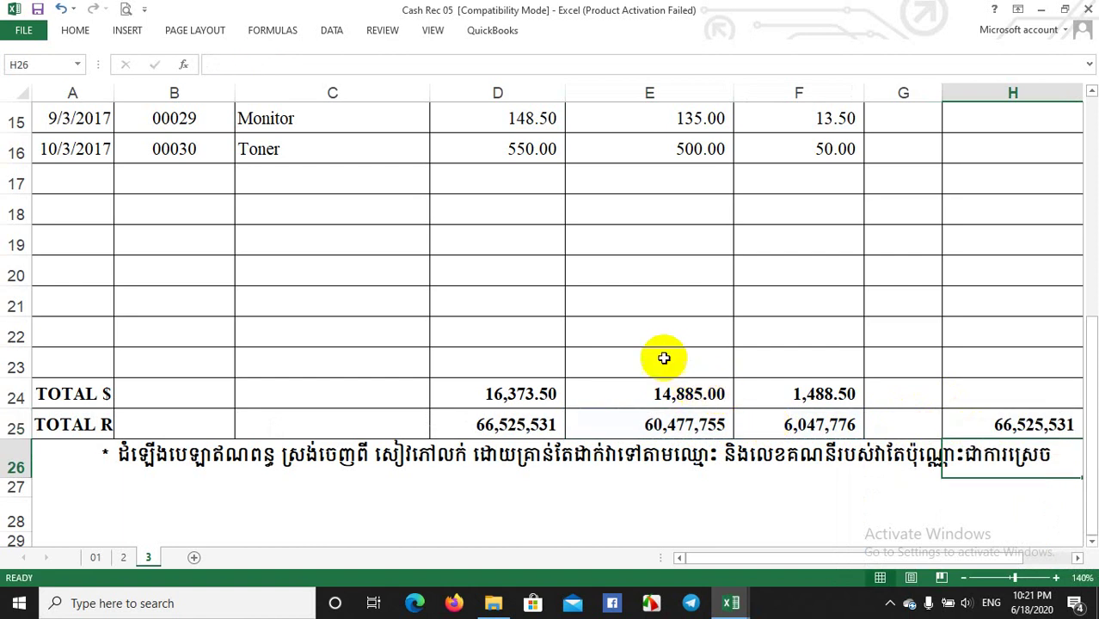
click(480, 425)
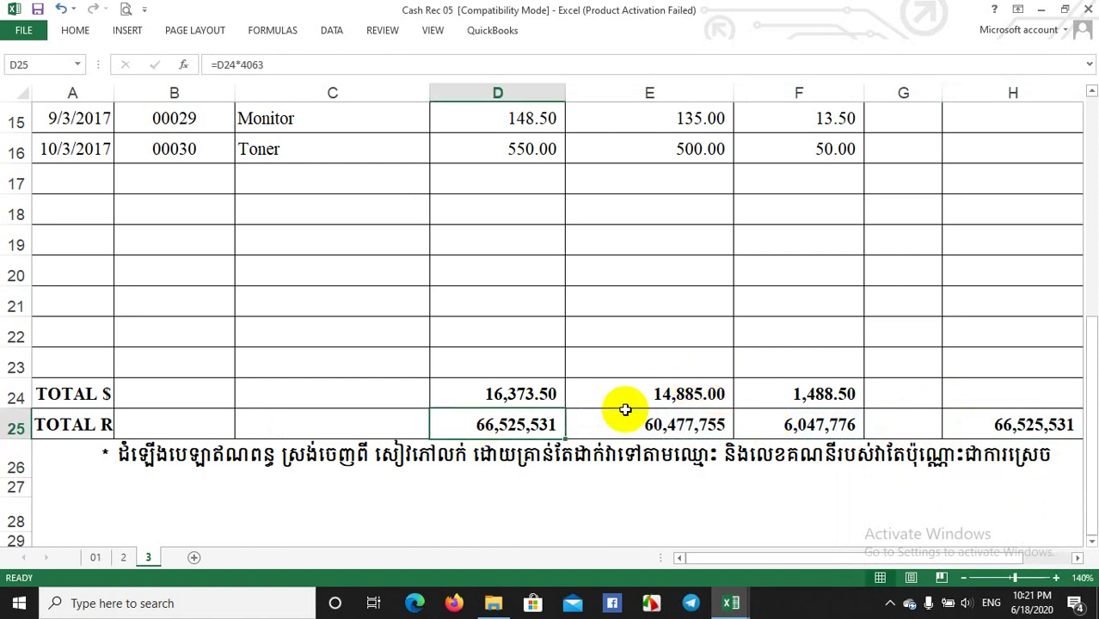
click(1002, 425)
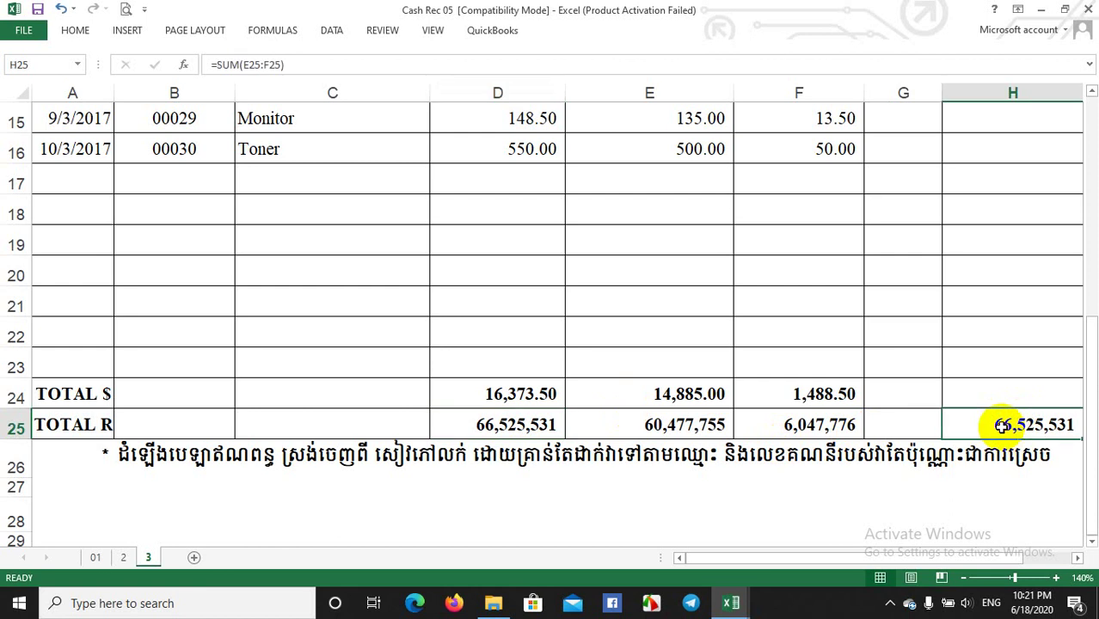
click(680, 304)
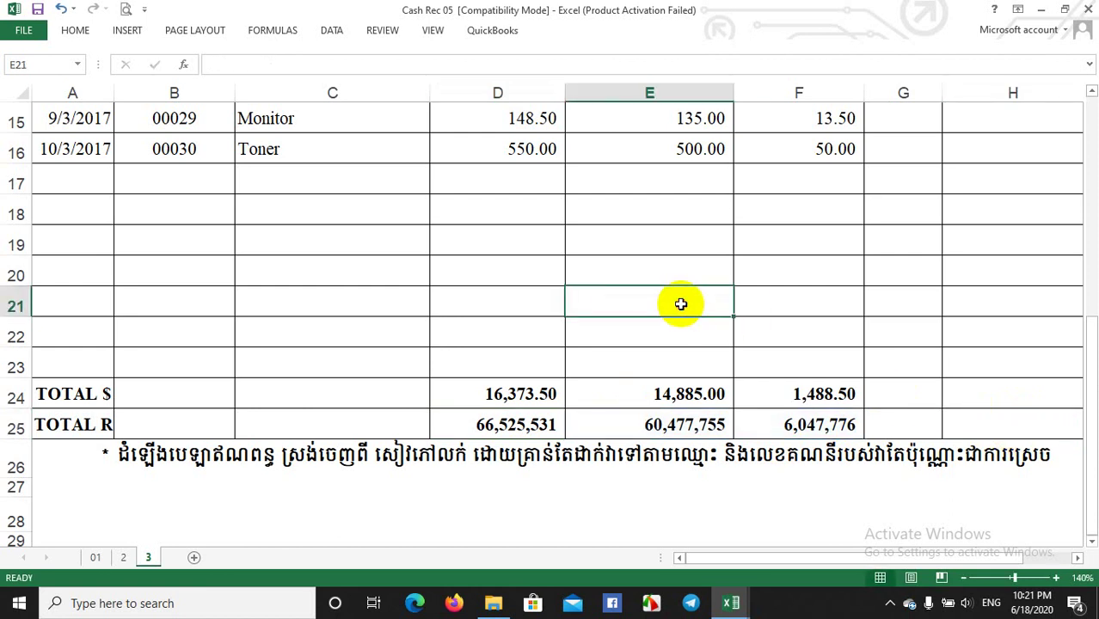
scroll(680, 304, up, 4)
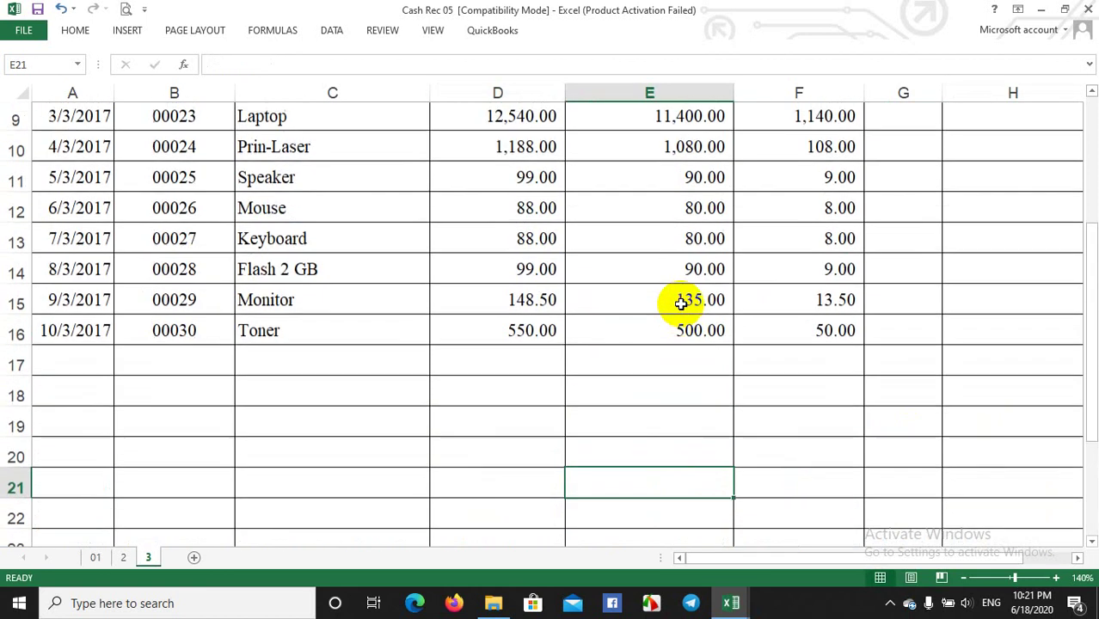
scroll(680, 304, up, 1)
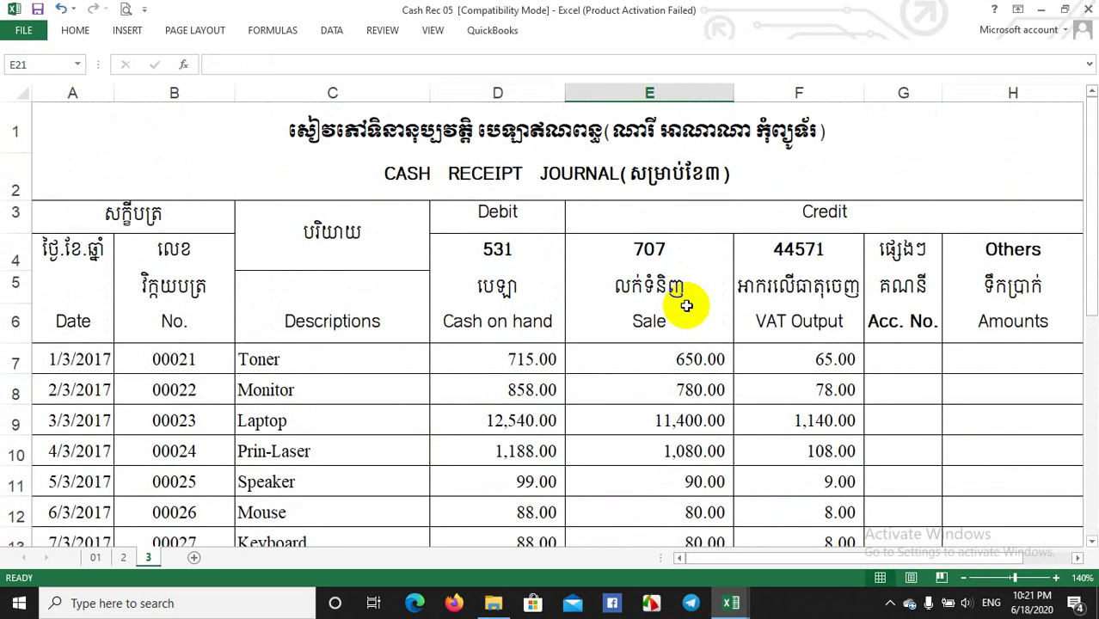